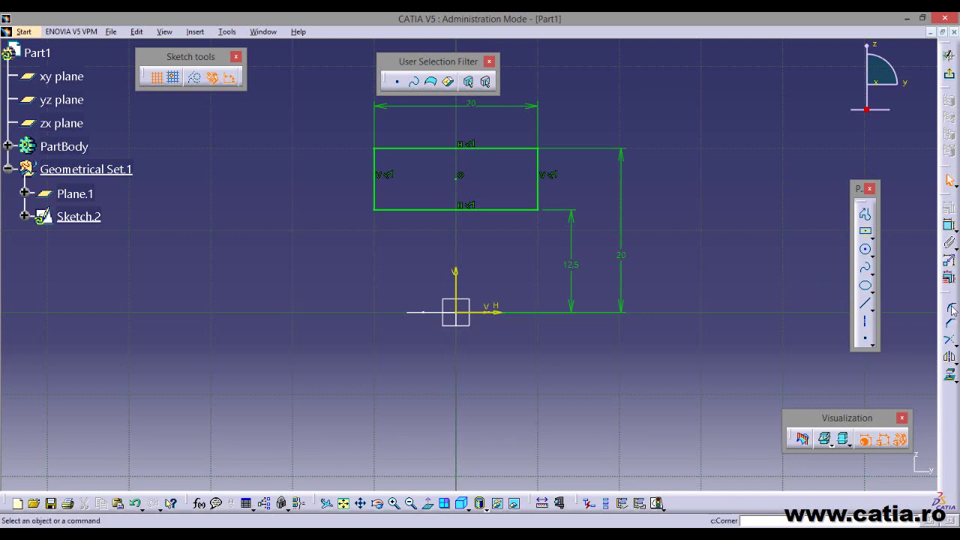
# Round all four corners of the 20 mm wide rectangle with freehand corner arcs
pyautogui.click(951, 309)
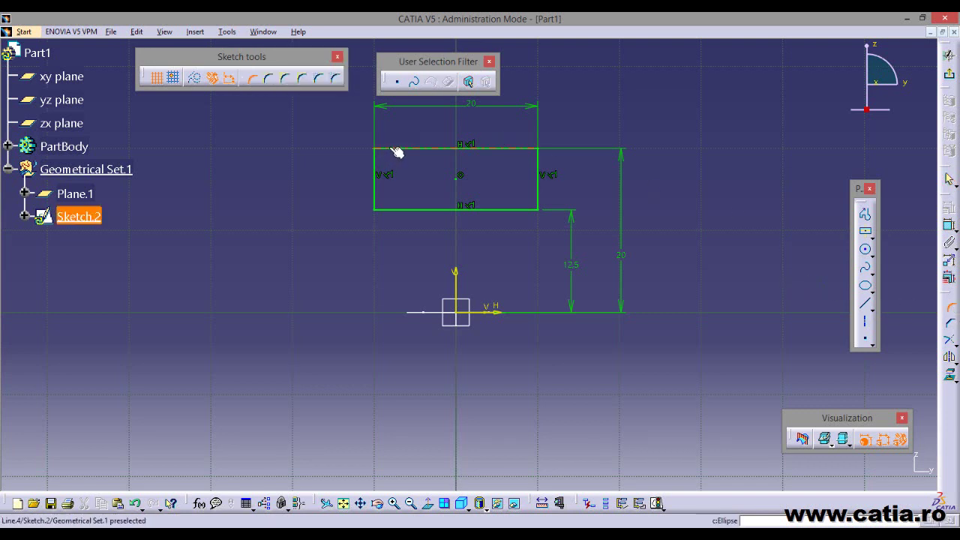
pyautogui.click(381, 164)
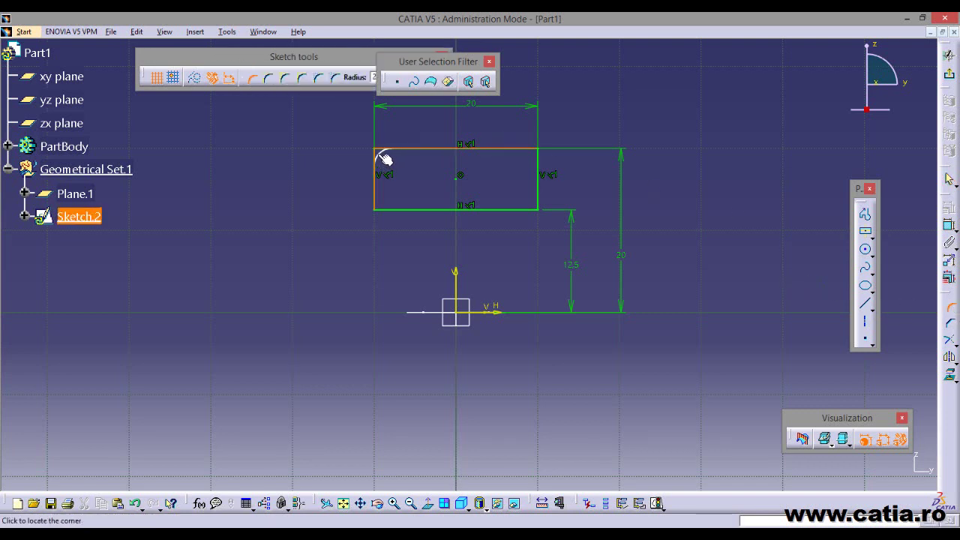
pyautogui.click(384, 159)
pyautogui.click(388, 214)
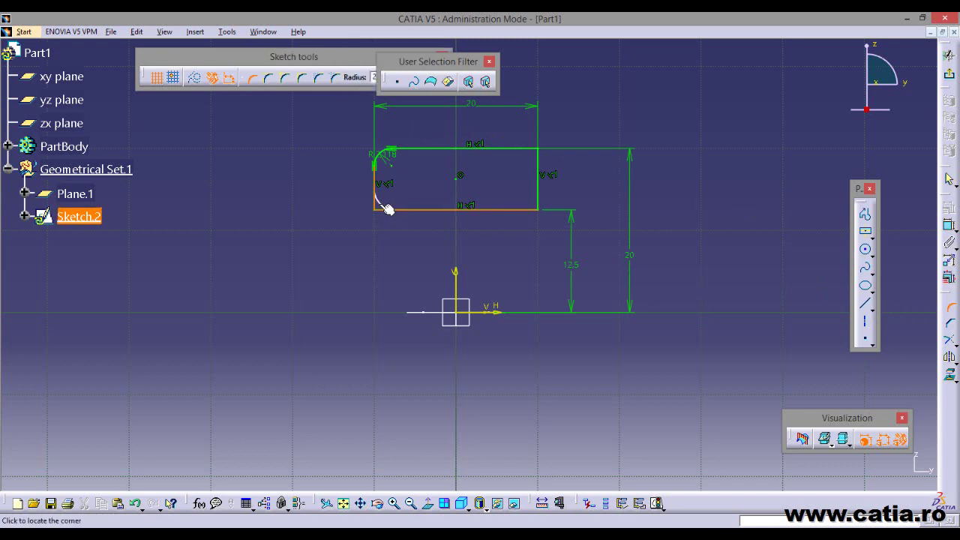
pyautogui.click(381, 204)
pyautogui.click(538, 201)
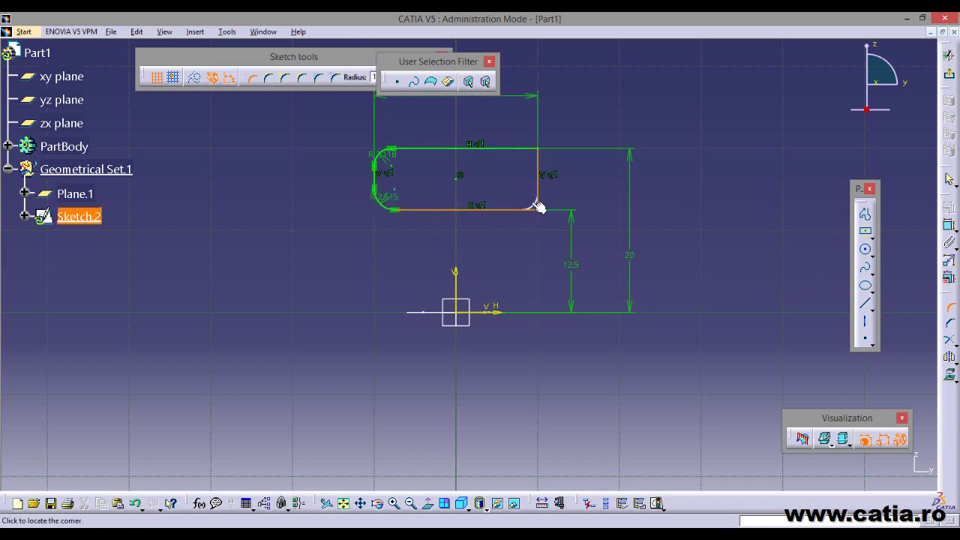
pyautogui.click(538, 209)
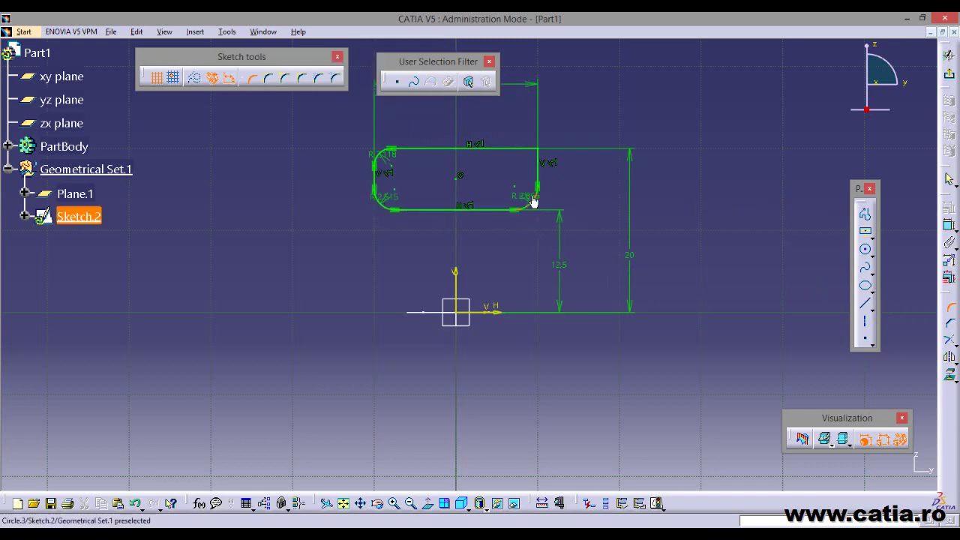
pyautogui.click(540, 157)
pyautogui.click(530, 154)
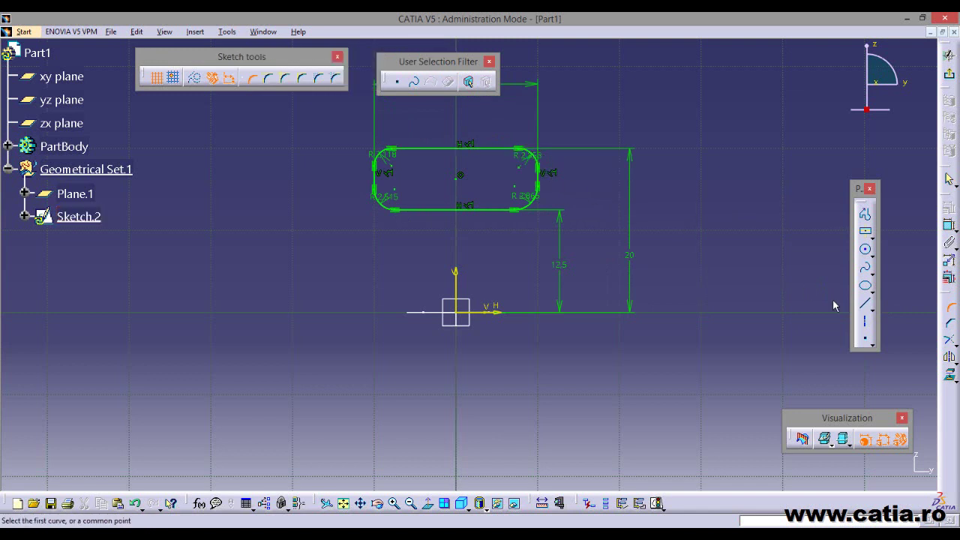
pyautogui.click(951, 307)
# Check the corner radii on the part drawing in Windows Photo Viewer and set both lower corner radii of the profile to 1 mm
pyautogui.moveTo(572, 225)
pyautogui.mouseDown(button='middle')
pyautogui.moveTo(509, 277)
pyautogui.moveTo(497, 251)
pyautogui.mouseUp(button='middle')
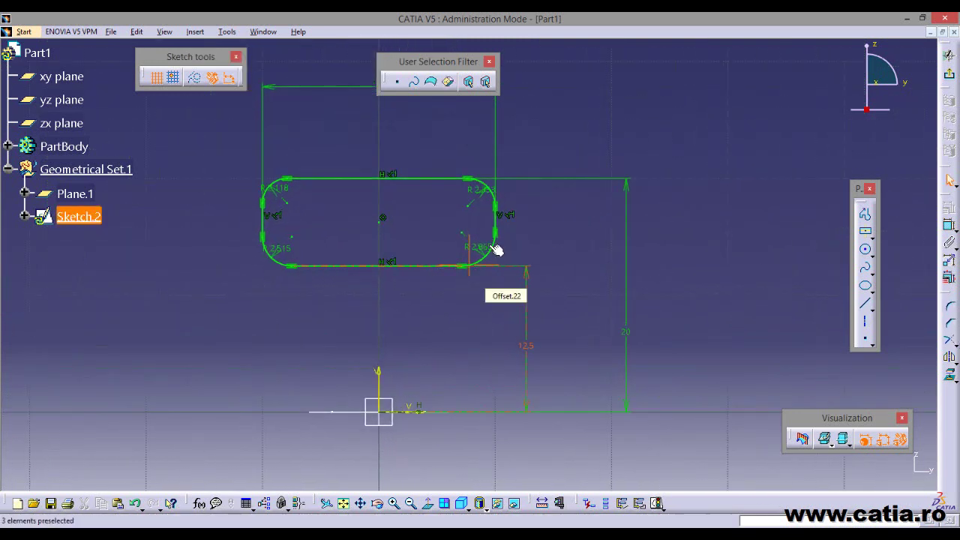
pyautogui.hotkey('alt', 'Tab')
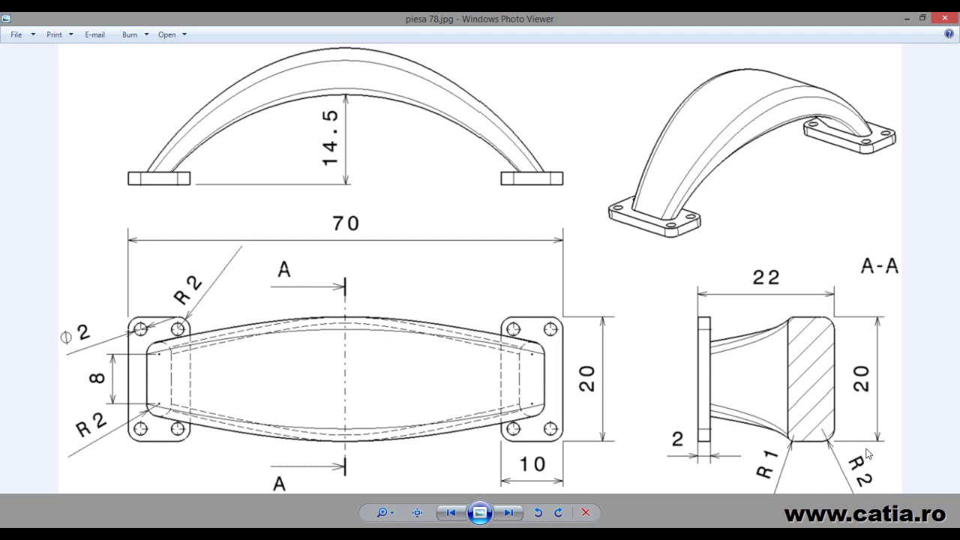
pyautogui.hotkey('alt', 'Tab')
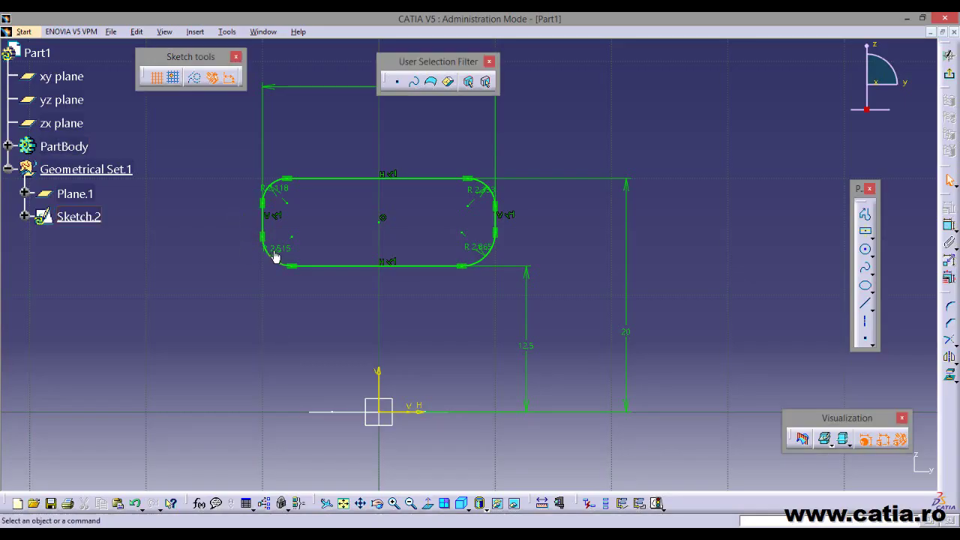
pyautogui.doubleClick(282, 249)
pyautogui.write('1')
pyautogui.press('Return')
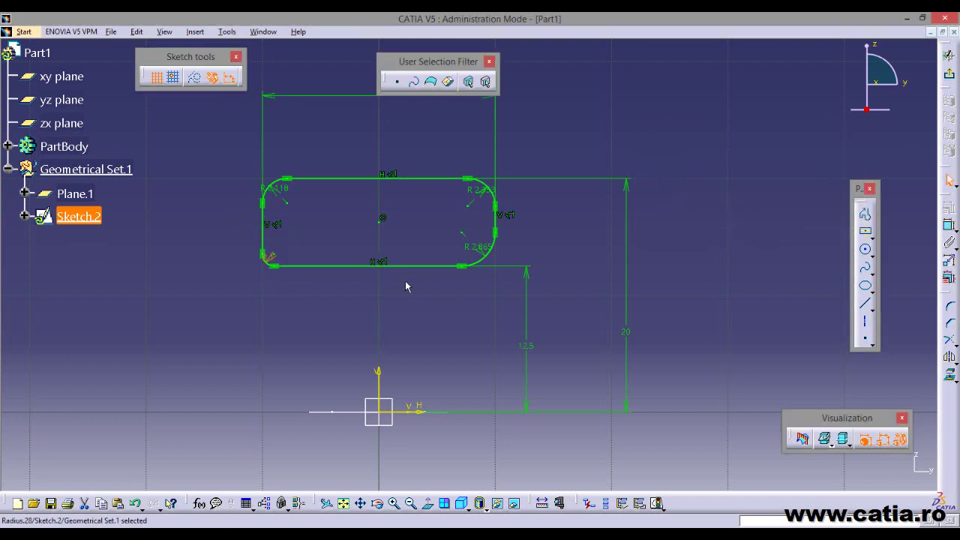
pyautogui.click(315, 300)
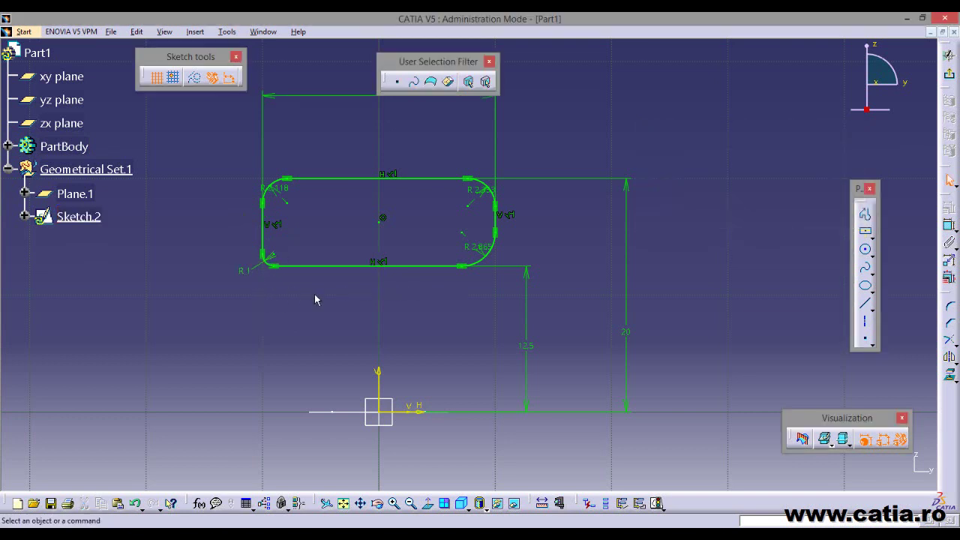
pyautogui.doubleClick(486, 244)
pyautogui.write('1')
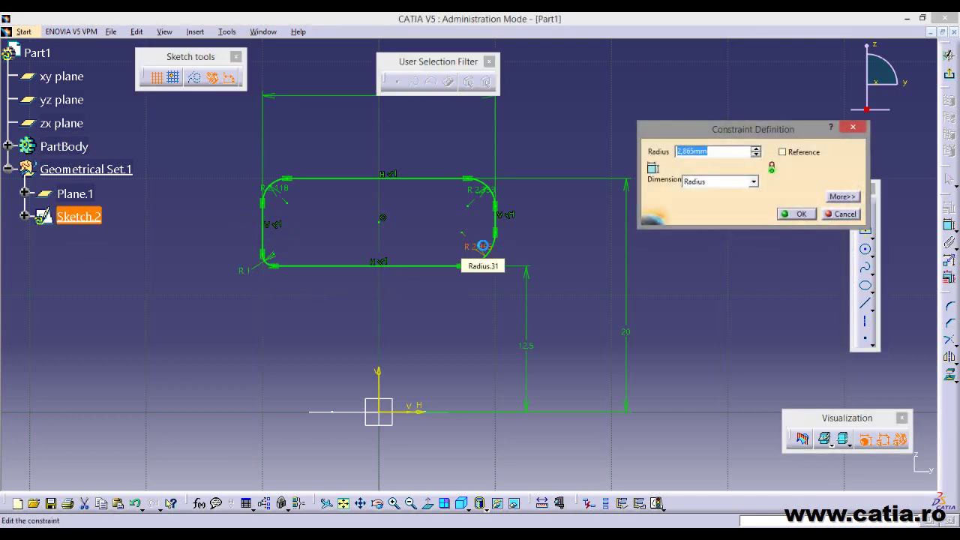
pyautogui.press('Return')
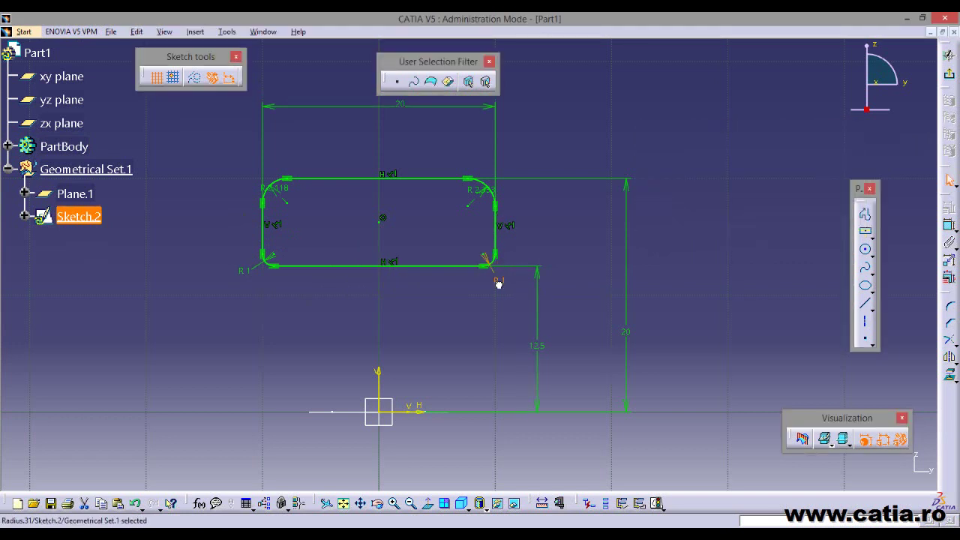
pyautogui.click(513, 310)
# Set both upper corner radii of the profile to 2 mm
pyautogui.doubleClick(477, 192)
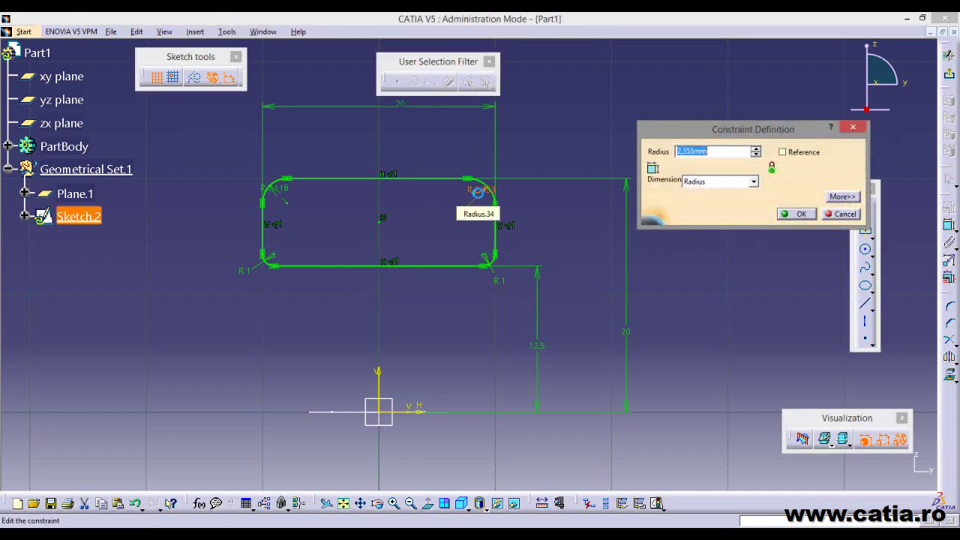
pyautogui.write('2')
pyautogui.press('Return')
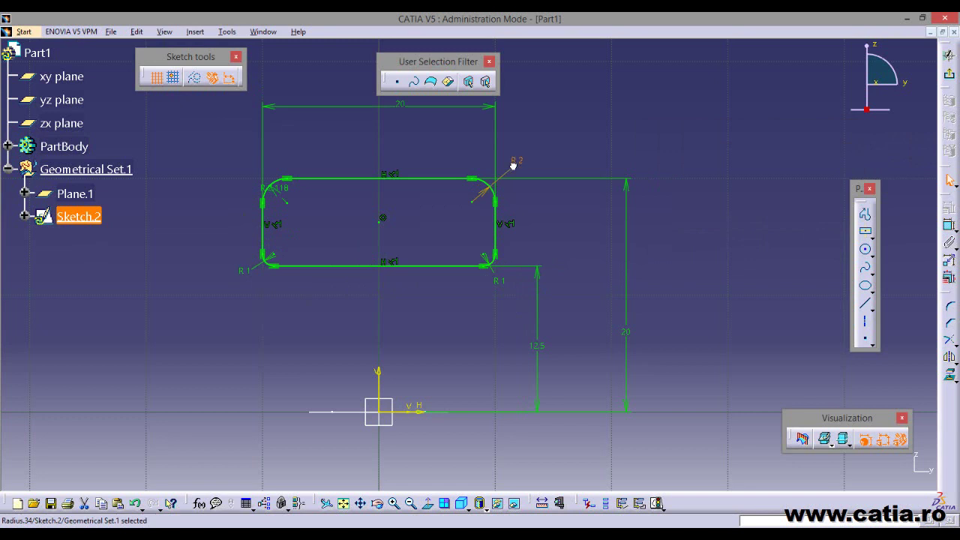
pyautogui.click(567, 158)
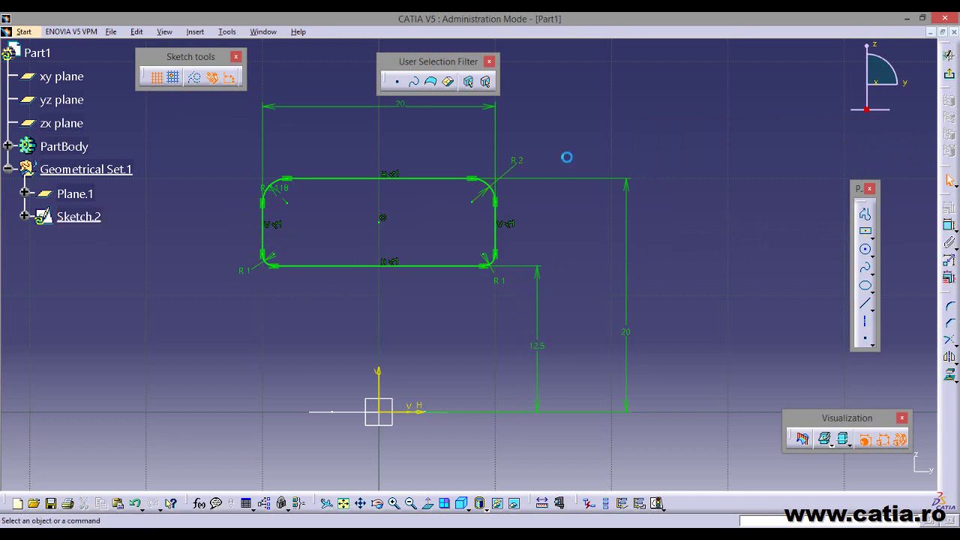
pyautogui.doubleClick(279, 195)
pyautogui.write('2mm')
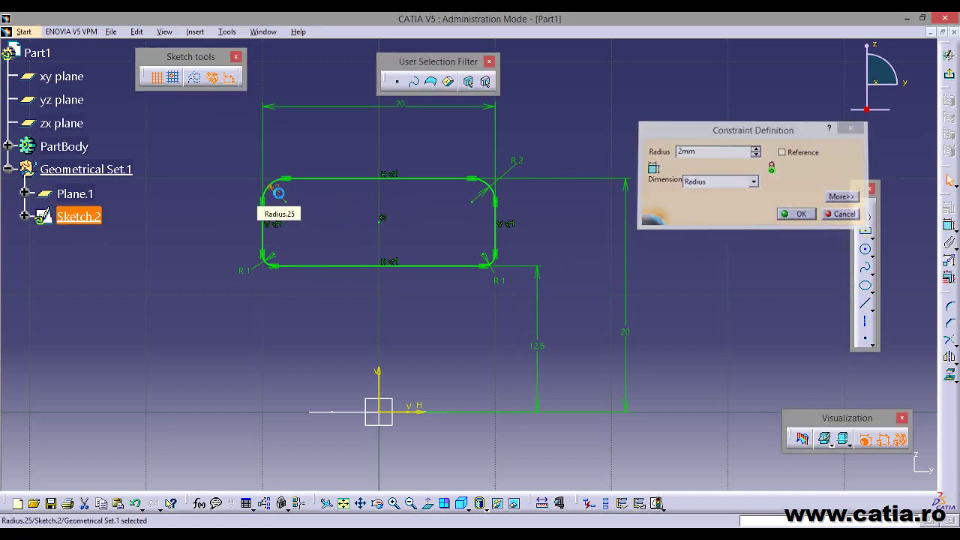
pyautogui.press('Return')
pyautogui.click(218, 224)
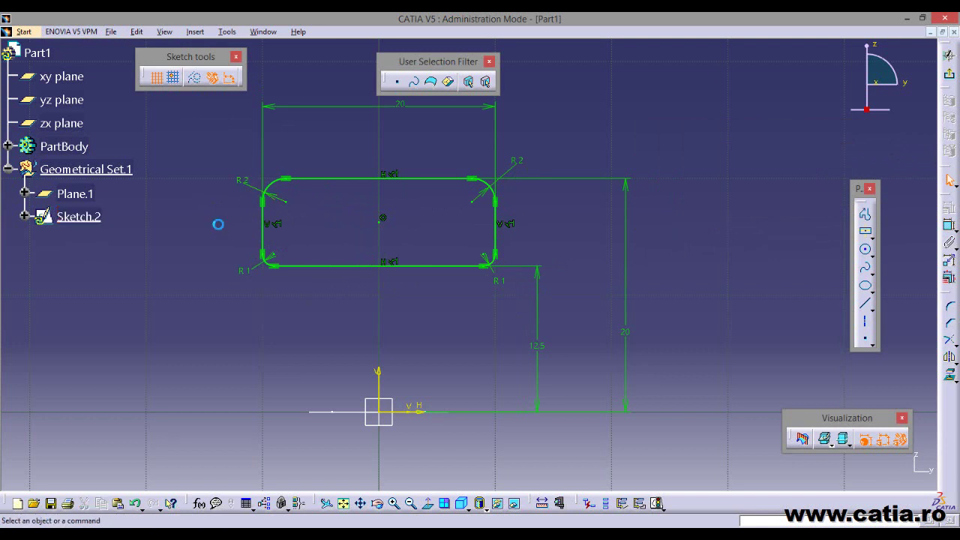
# Exit the sketch of the rounded rectangle and return to the 3D model
pyautogui.click(949, 74)
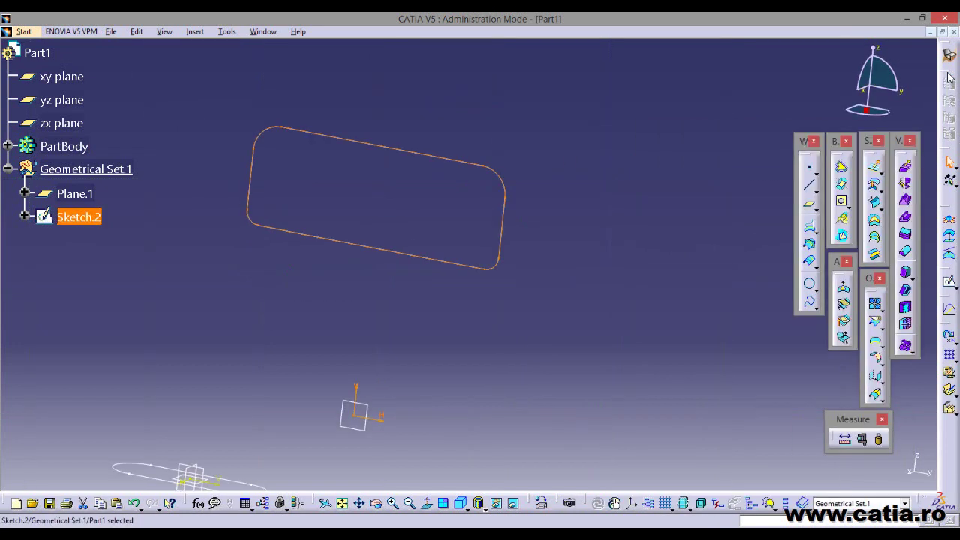
pyautogui.click(534, 314)
pyautogui.moveTo(533, 313)
pyautogui.mouseDown(button='middle')
pyautogui.moveTo(542, 298)
pyautogui.moveTo(527, 205)
pyautogui.moveTo(592, 194)
pyautogui.moveTo(592, 210)
pyautogui.moveTo(420, 253)
pyautogui.moveTo(450, 293)
pyautogui.moveTo(440, 299)
pyautogui.moveTo(480, 302)
pyautogui.moveTo(480, 289)
pyautogui.mouseUp(button='middle')
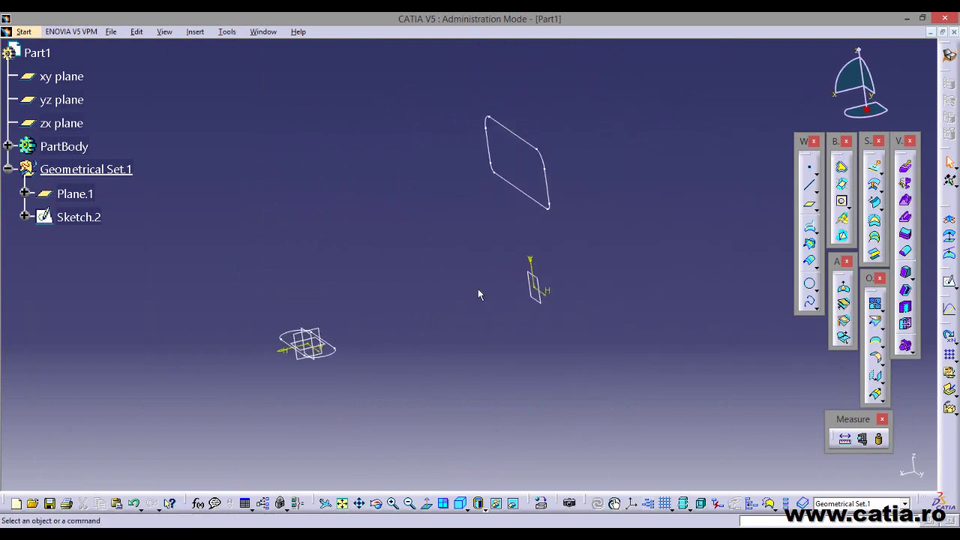
# Consult the handle's part drawing in Windows Photo Viewer and start a new sketch on the zx plane
pyautogui.hotkey('alt', 'Tab')
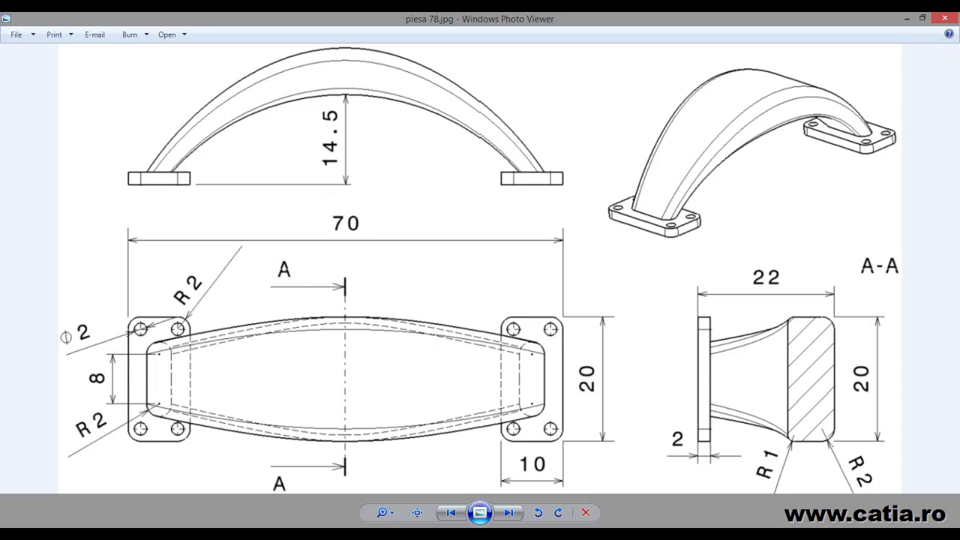
pyautogui.hotkey('alt', 'Tab')
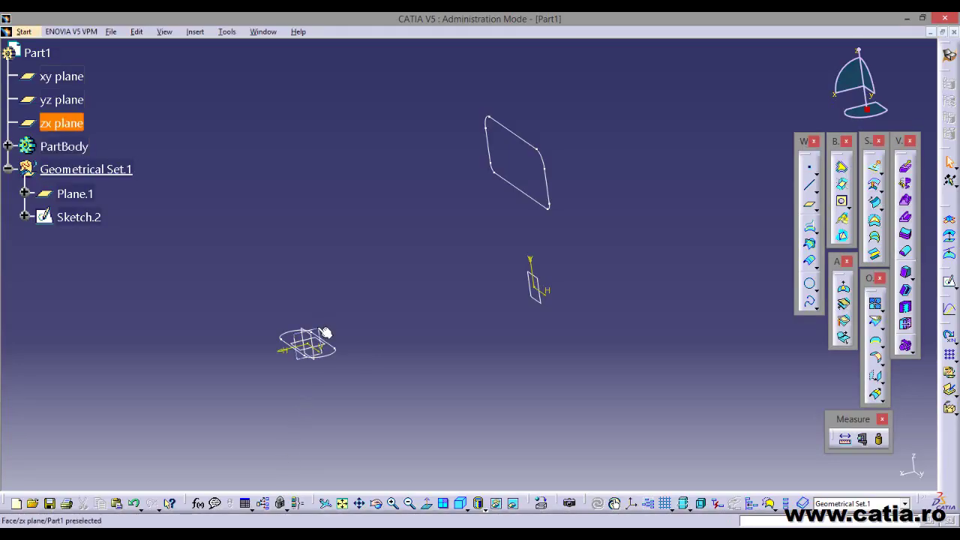
pyautogui.moveTo(249, 318)
pyautogui.mouseDown(button='middle')
pyautogui.moveTo(183, 313)
pyautogui.moveTo(399, 307)
pyautogui.moveTo(450, 288)
pyautogui.moveTo(535, 298)
pyautogui.moveTo(510, 294)
pyautogui.moveTo(503, 275)
pyautogui.moveTo(373, 344)
pyautogui.moveTo(332, 342)
pyautogui.mouseUp(button='middle')
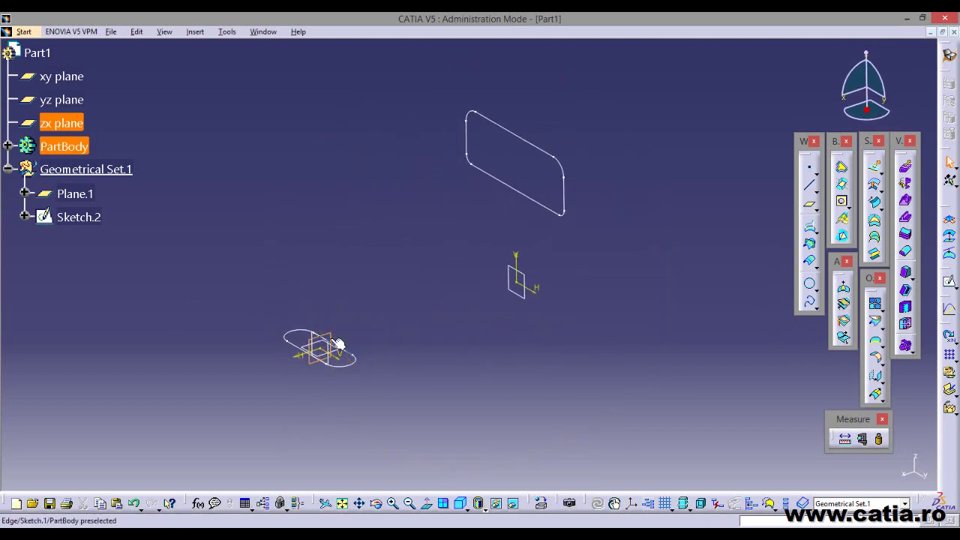
pyautogui.click(949, 279)
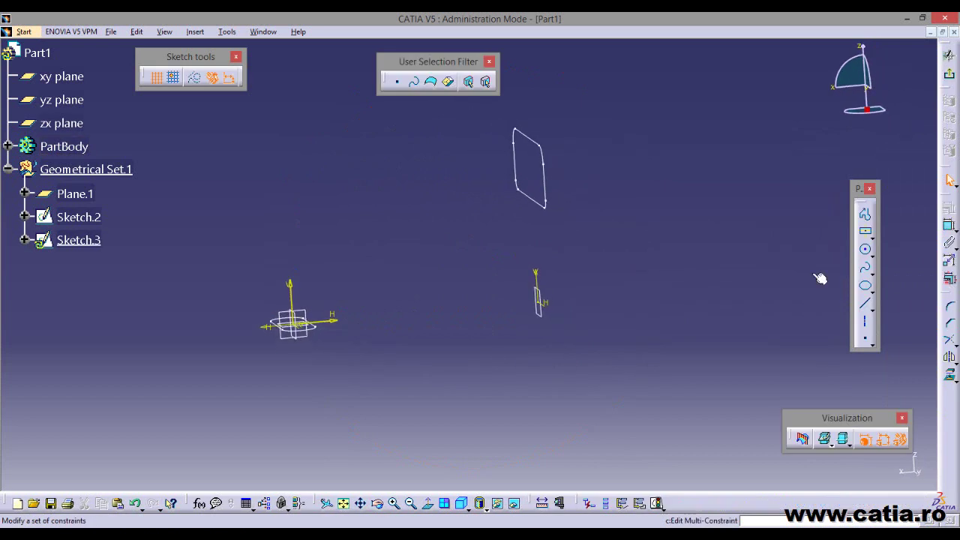
pyautogui.moveTo(452, 338)
pyautogui.mouseDown(button='middle')
pyautogui.moveTo(408, 368)
pyautogui.moveTo(403, 355)
pyautogui.mouseUp(button='middle')
pyautogui.moveTo(570, 362)
pyautogui.mouseDown(button='middle')
pyautogui.moveTo(579, 313)
pyautogui.moveTo(609, 312)
pyautogui.mouseUp(button='middle')
# Sketch a large circle centred below Plane.1, with its upper arc passing beneath the rounded rectangle profile
pyautogui.click(866, 252)
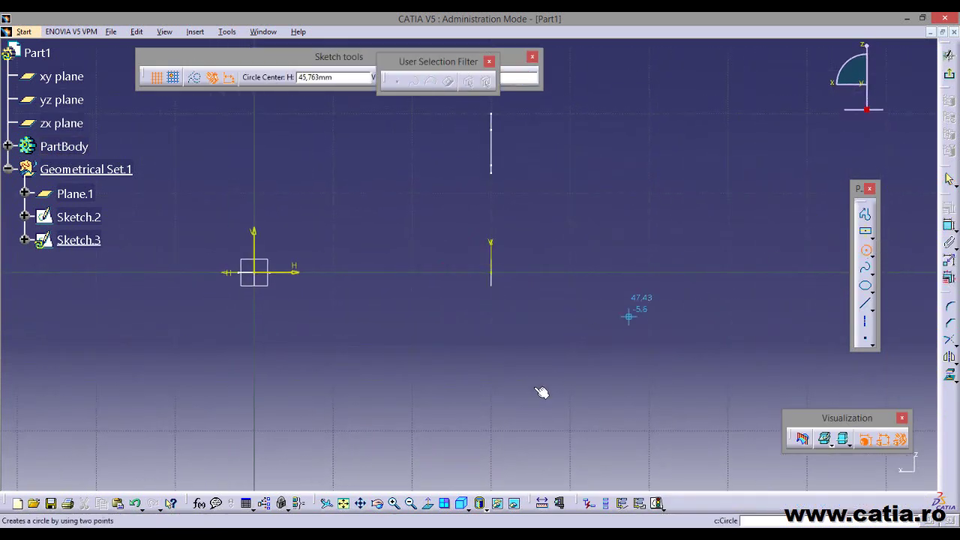
pyautogui.click(492, 418)
pyautogui.click(516, 205)
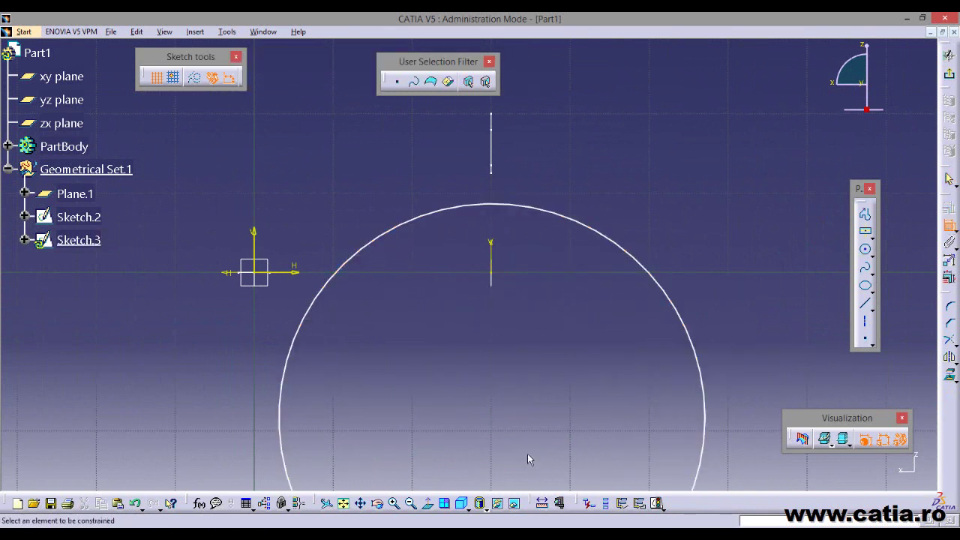
# Constrain the circle's centre to be coincident with Plane.1
pyautogui.click(492, 418)
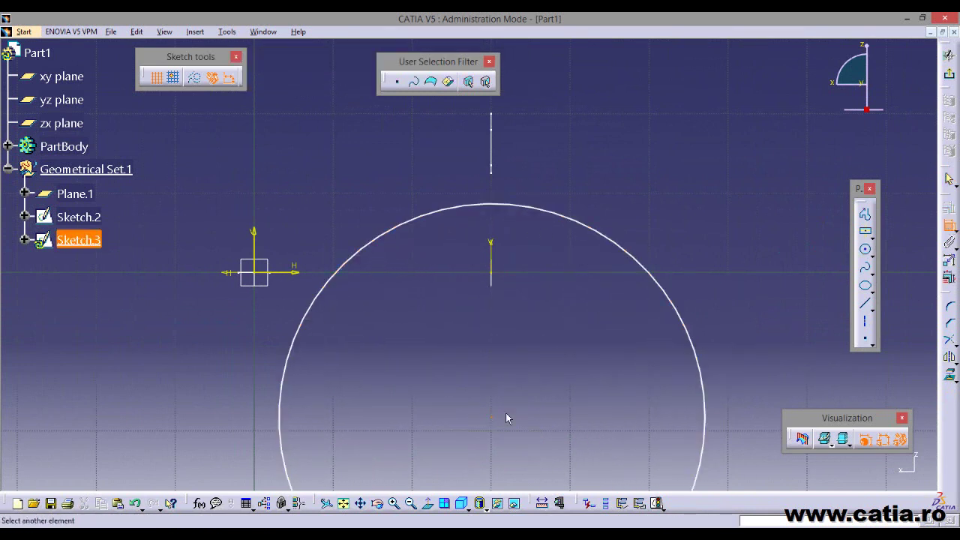
pyautogui.moveTo(418, 272)
pyautogui.mouseDown(button='middle')
pyautogui.moveTo(473, 315)
pyautogui.moveTo(465, 317)
pyautogui.moveTo(479, 303)
pyautogui.mouseUp(button='middle')
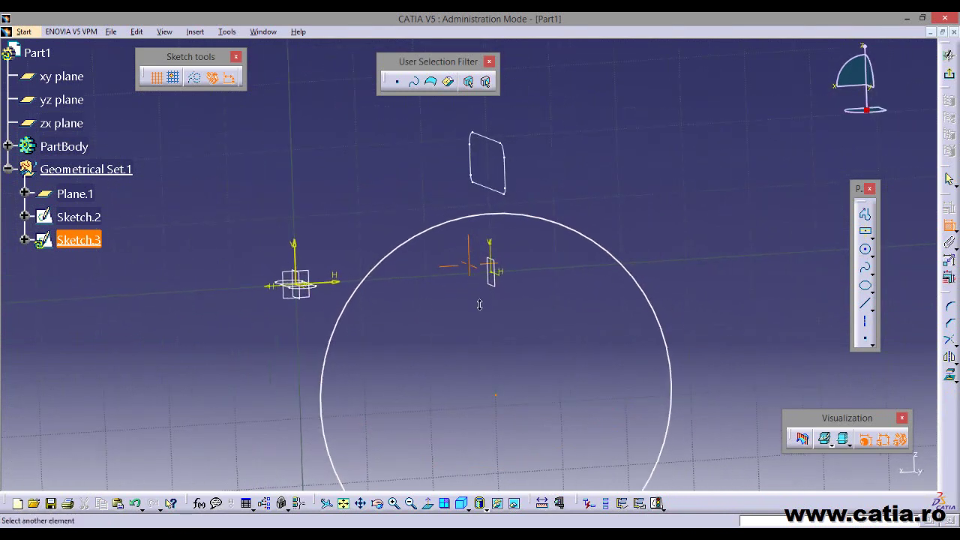
pyautogui.click(500, 289)
pyautogui.rightClick(568, 327)
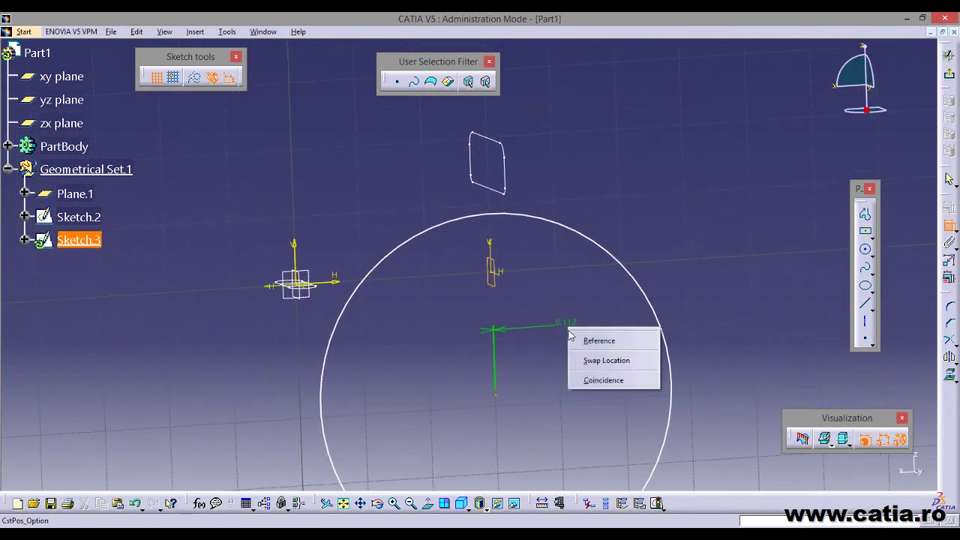
pyautogui.click(630, 381)
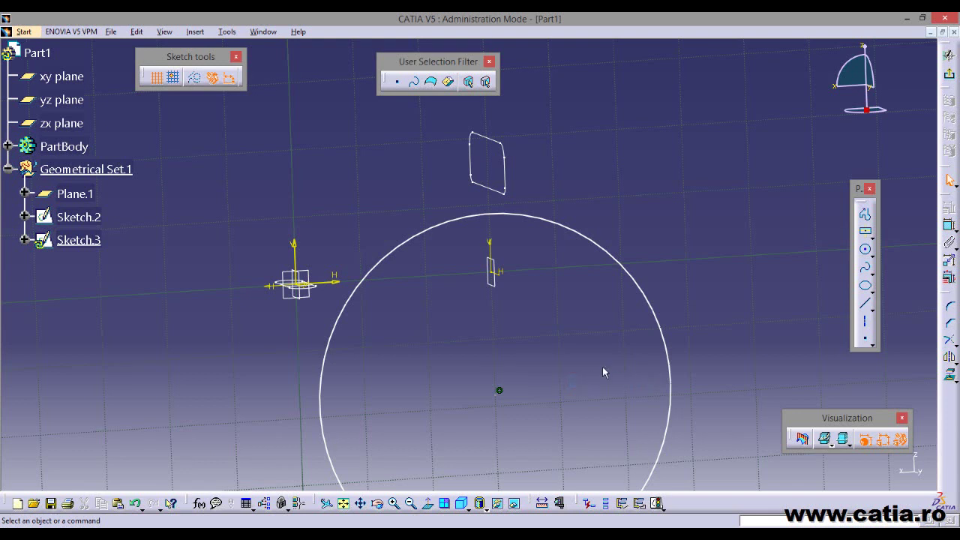
# Constrain the circle to be coincident with the lower edge of the rounded rectangle profile
pyautogui.click(949, 225)
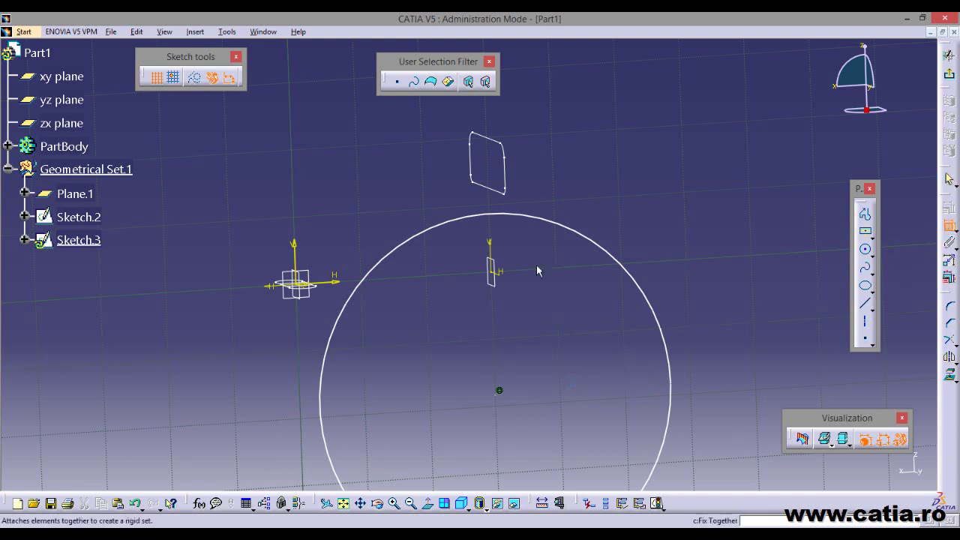
pyautogui.moveTo(411, 282)
pyautogui.mouseDown(button='middle')
pyautogui.moveTo(438, 278)
pyautogui.moveTo(528, 229)
pyautogui.mouseUp(button='middle')
pyautogui.click(529, 225)
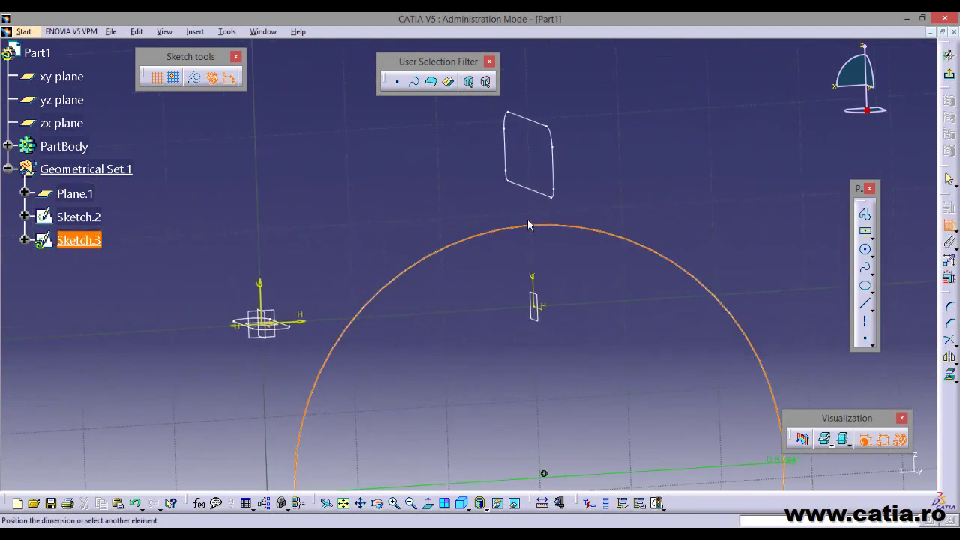
pyautogui.click(535, 189)
pyautogui.click(540, 193)
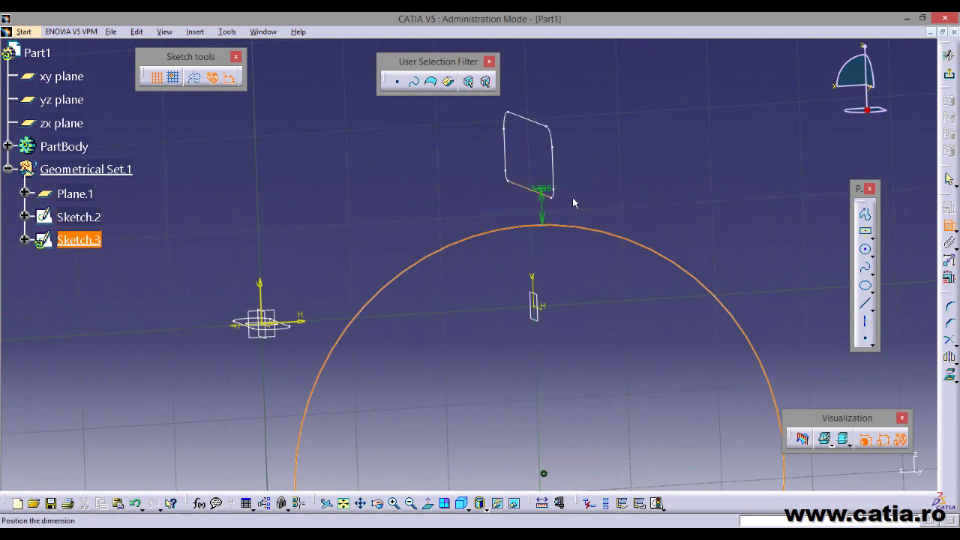
pyautogui.rightClick(630, 204)
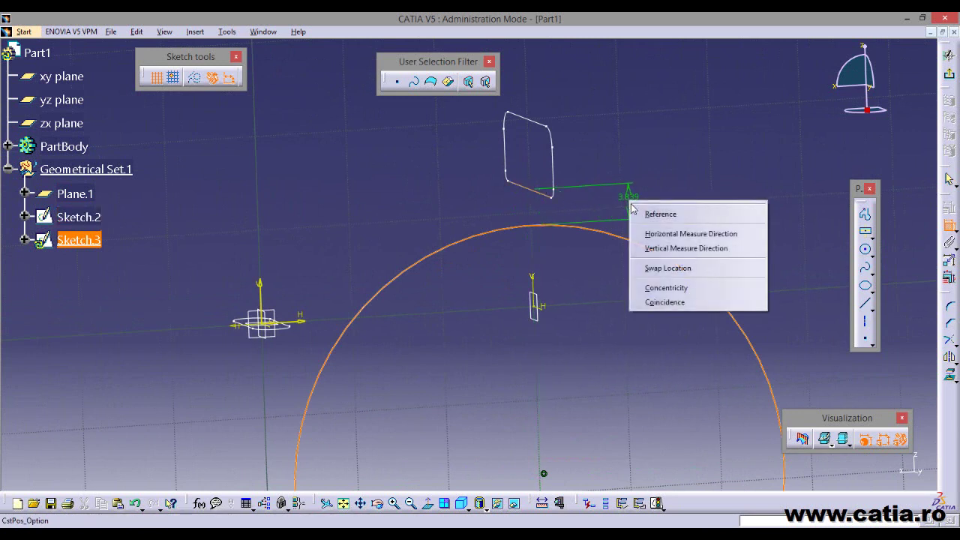
pyautogui.click(679, 303)
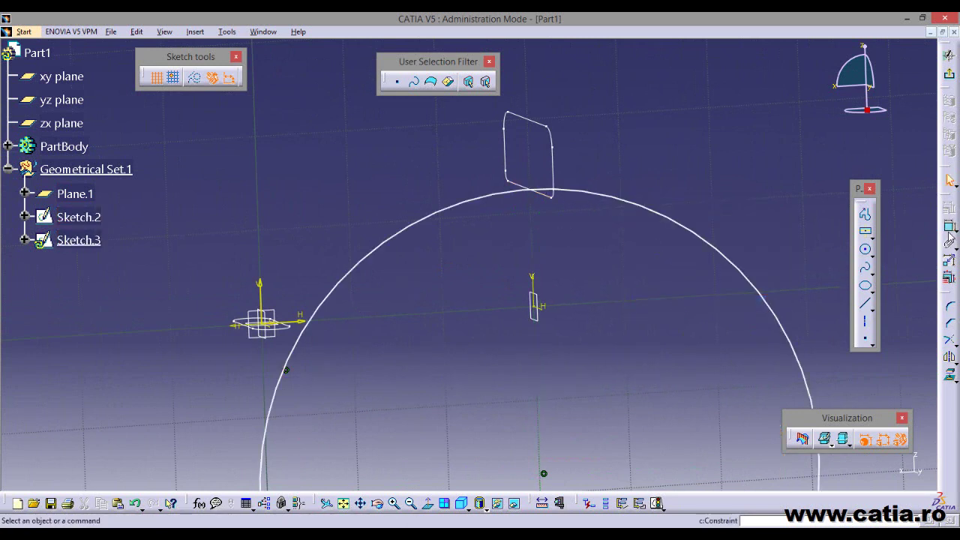
# Constrain the circle to be coincident with the straight edge of the slot profile that faces Plane.1
pyautogui.moveTo(299, 363); pyautogui.dragTo(370, 333, button='middle')
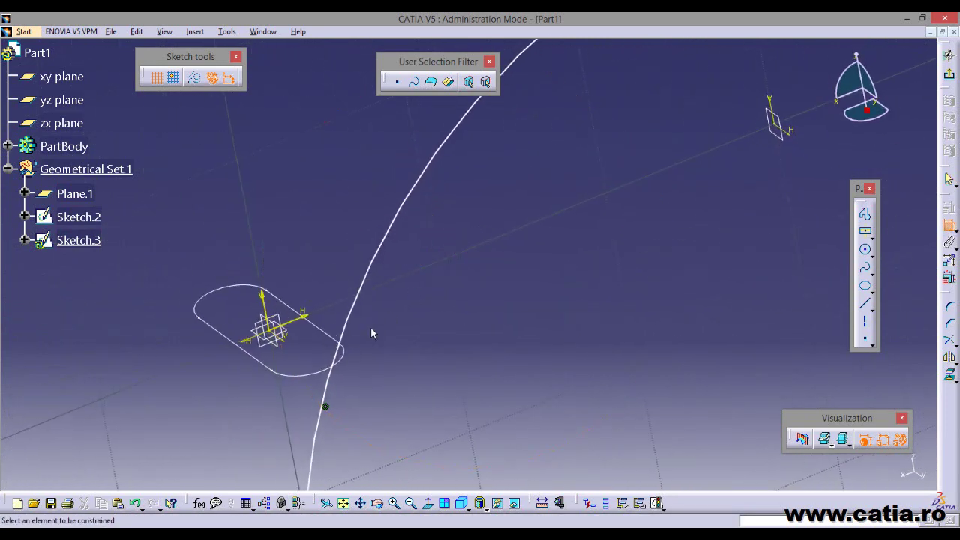
pyautogui.click(326, 332)
pyautogui.click(368, 266)
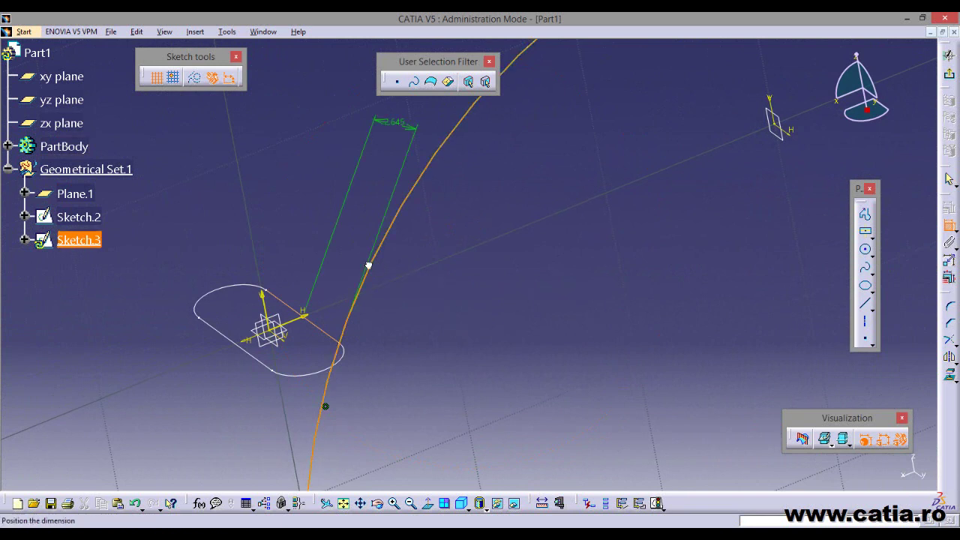
pyautogui.rightClick(305, 238)
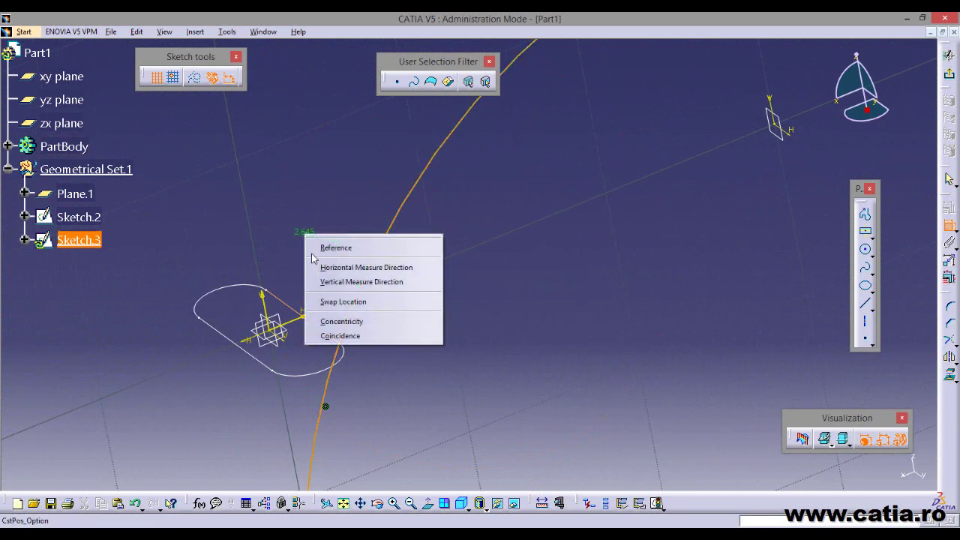
pyautogui.click(375, 339)
# Draw a vertical line along the rounded rectangle profile, crossing the circle's crest, and convert it to a construction element
pyautogui.moveTo(702, 375); pyautogui.dragTo(584, 393, button='middle')
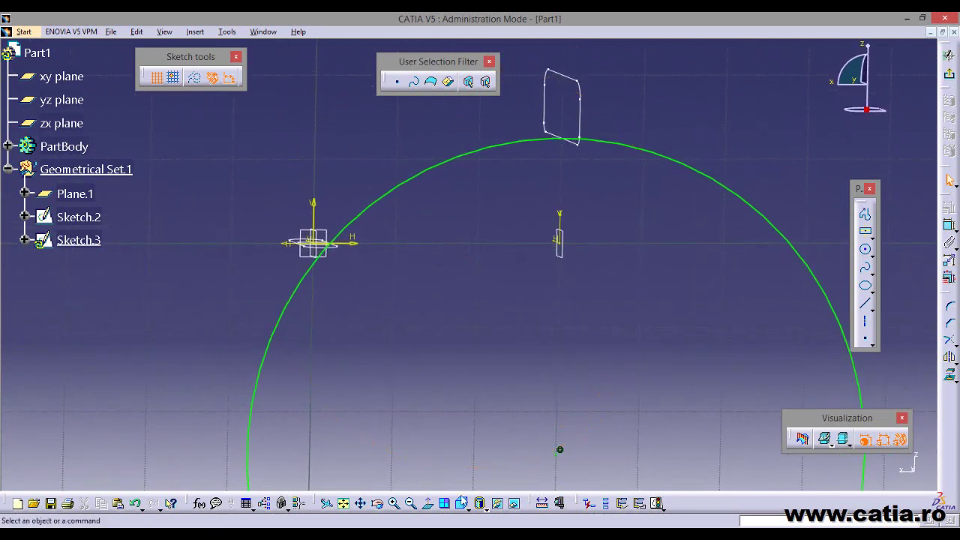
pyautogui.click(430, 507)
pyautogui.moveTo(534, 326); pyautogui.dragTo(466, 374, button='middle')
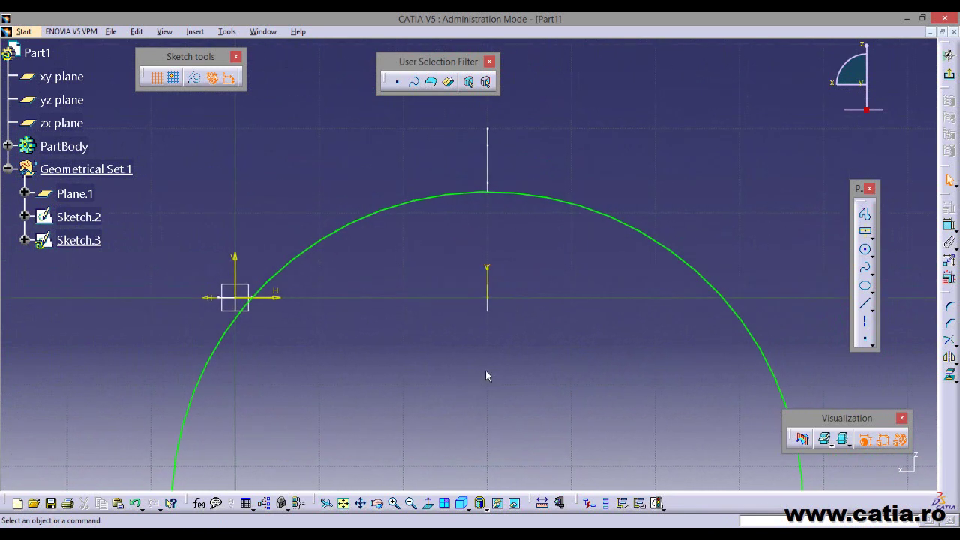
pyautogui.click(866, 304)
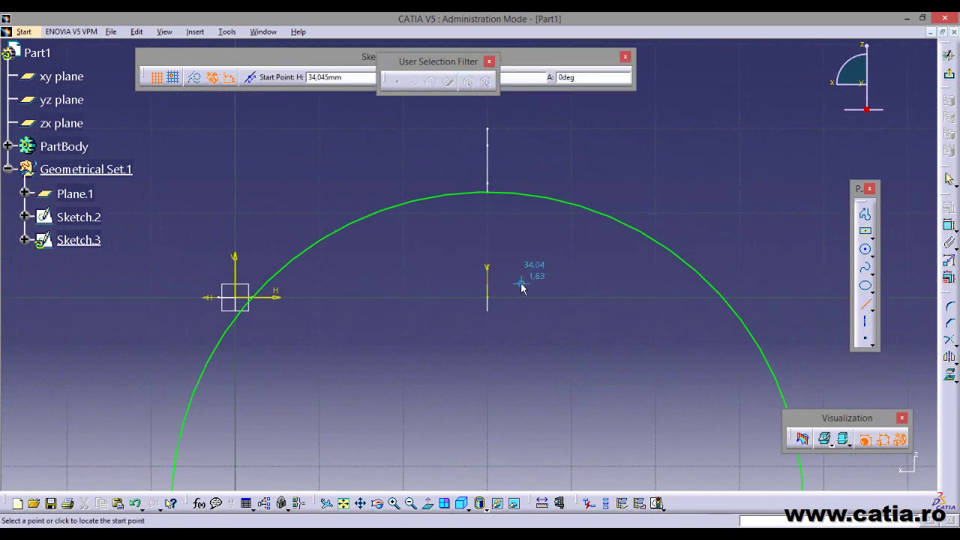
pyautogui.click(487, 106)
pyautogui.click(487, 227)
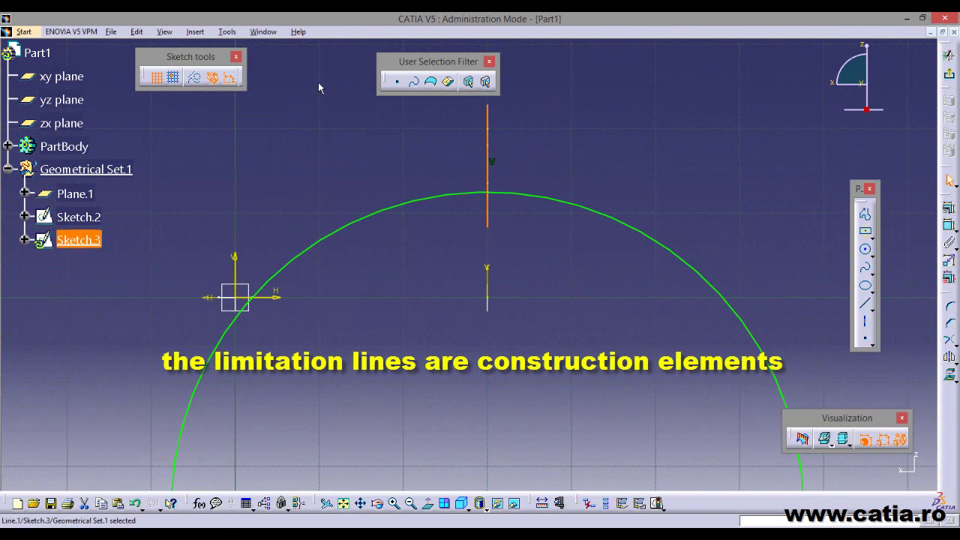
pyautogui.click(194, 77)
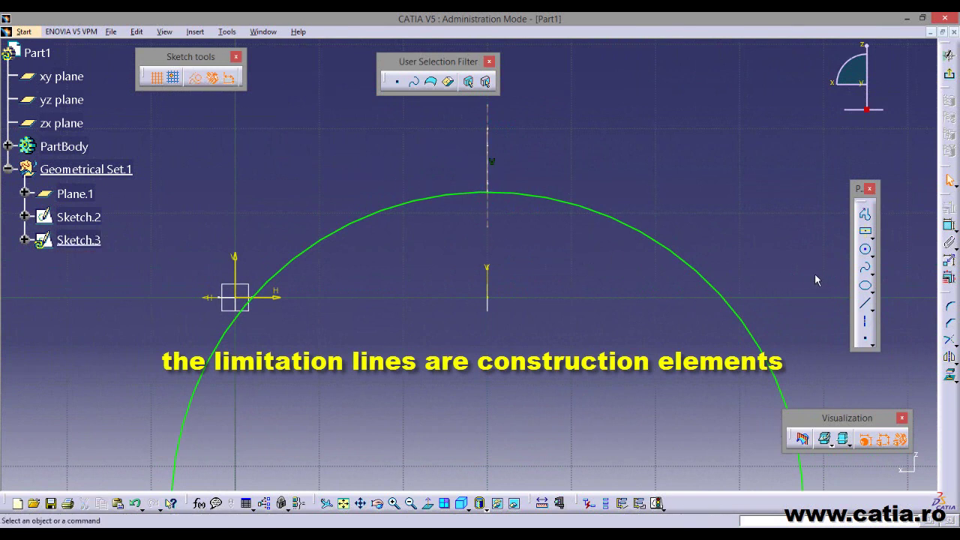
# Draw a horizontal construction line along the H axis, through the slot profile and across the circle
pyautogui.click(866, 305)
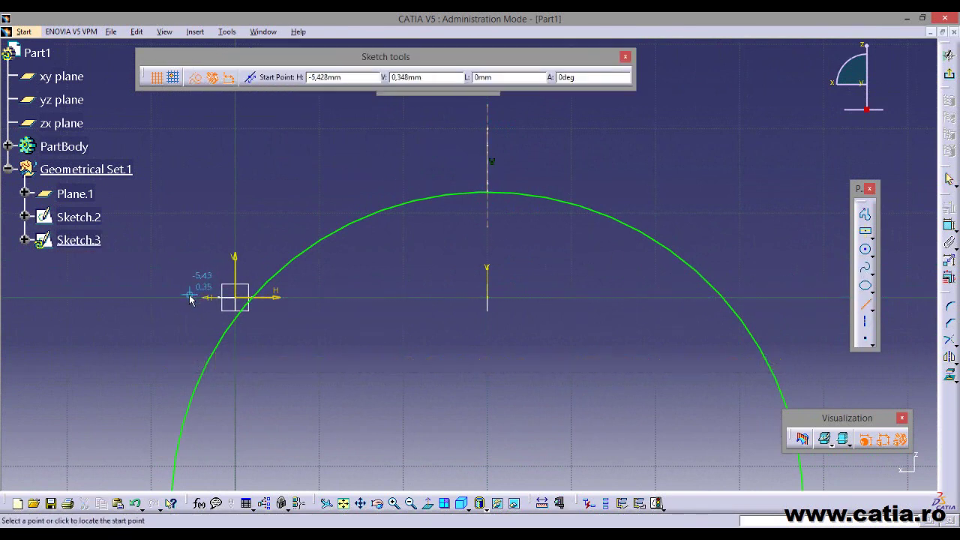
pyautogui.click(190, 296)
pyautogui.click(312, 297)
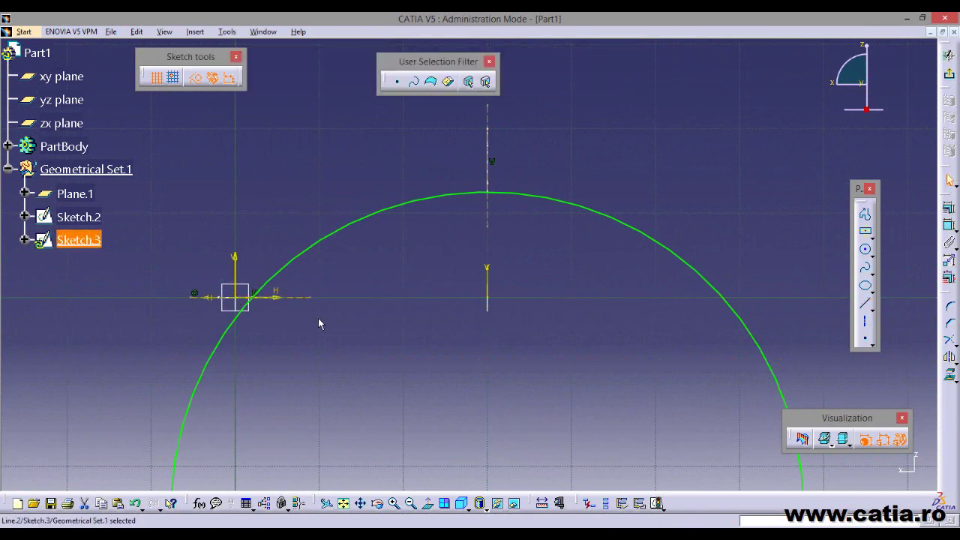
pyautogui.click(318, 319)
pyautogui.click(193, 77)
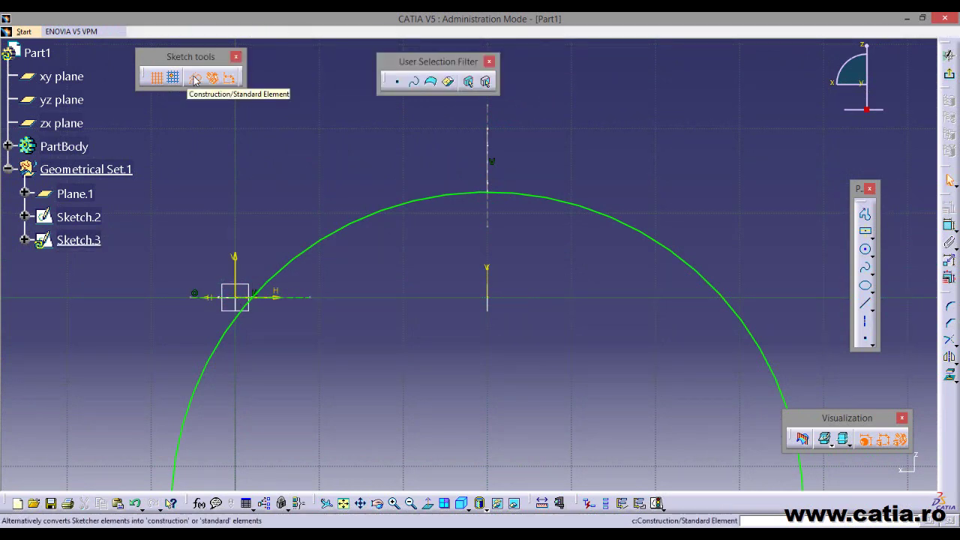
# Quick Trim the circle to the arc between the two construction lines and exit the sketch
pyautogui.moveTo(243, 156)
pyautogui.mouseDown(button='middle')
pyautogui.moveTo(366, 239)
pyautogui.moveTo(345, 226)
pyautogui.mouseUp(button='middle')
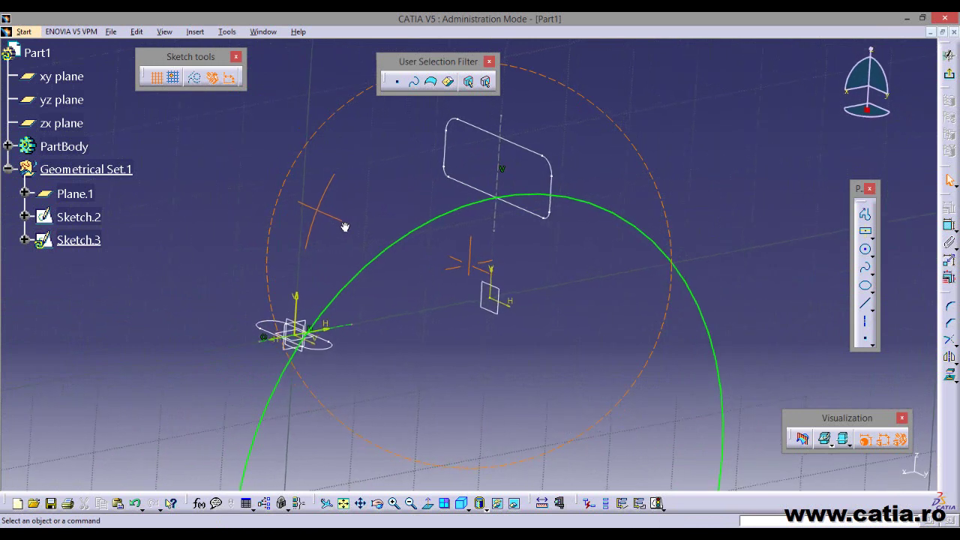
pyautogui.click(952, 345)
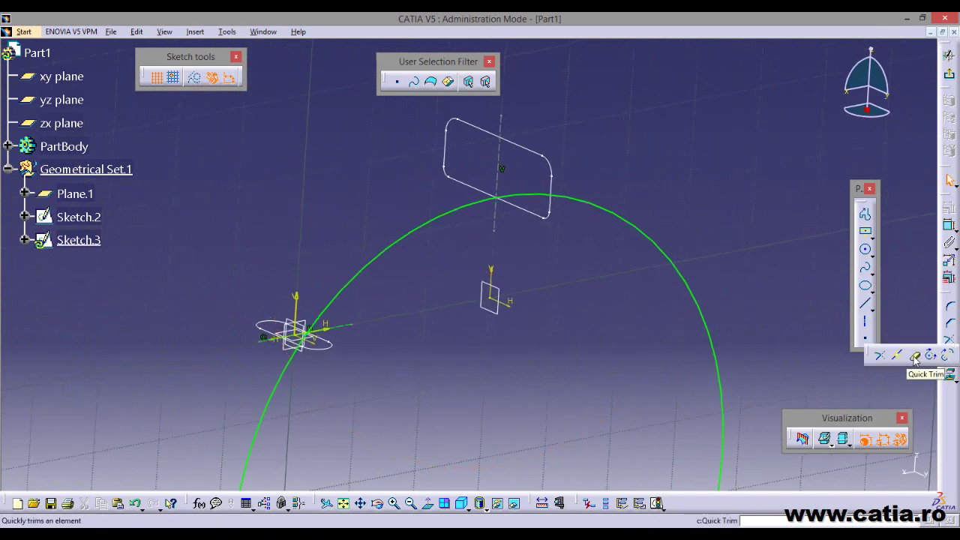
pyautogui.click(643, 231)
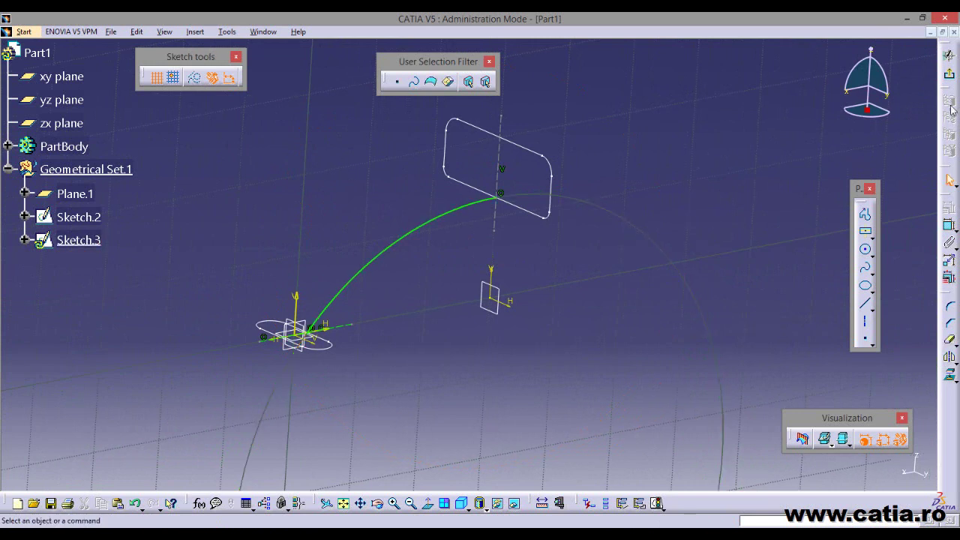
pyautogui.click(948, 73)
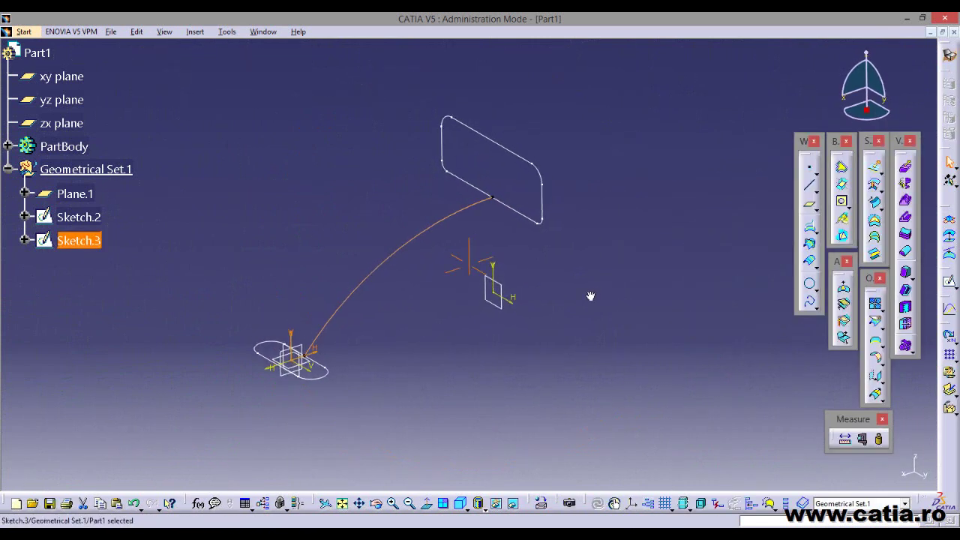
pyautogui.moveTo(590, 296)
pyautogui.mouseDown(button='middle')
pyautogui.moveTo(488, 263)
pyautogui.moveTo(590, 265)
pyautogui.moveTo(543, 294)
pyautogui.mouseUp(button='middle')
pyautogui.click(543, 293)
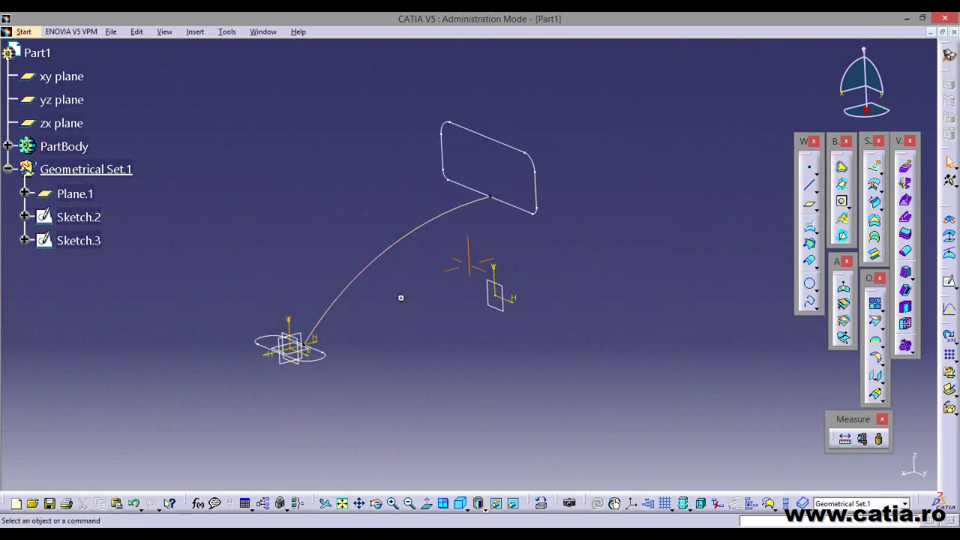
# Extrude Sketch.2 as a 20 mm surface in the reversed direction, away from the guide arc
pyautogui.moveTo(400, 298)
pyautogui.mouseDown(button='middle')
pyautogui.moveTo(637, 302)
pyautogui.moveTo(495, 322)
pyautogui.moveTo(397, 364)
pyautogui.moveTo(388, 405)
pyautogui.moveTo(493, 275)
pyautogui.moveTo(232, 258)
pyautogui.moveTo(309, 173)
pyautogui.moveTo(428, 325)
pyautogui.moveTo(455, 294)
pyautogui.moveTo(437, 305)
pyautogui.moveTo(418, 300)
pyautogui.mouseUp(button='middle')
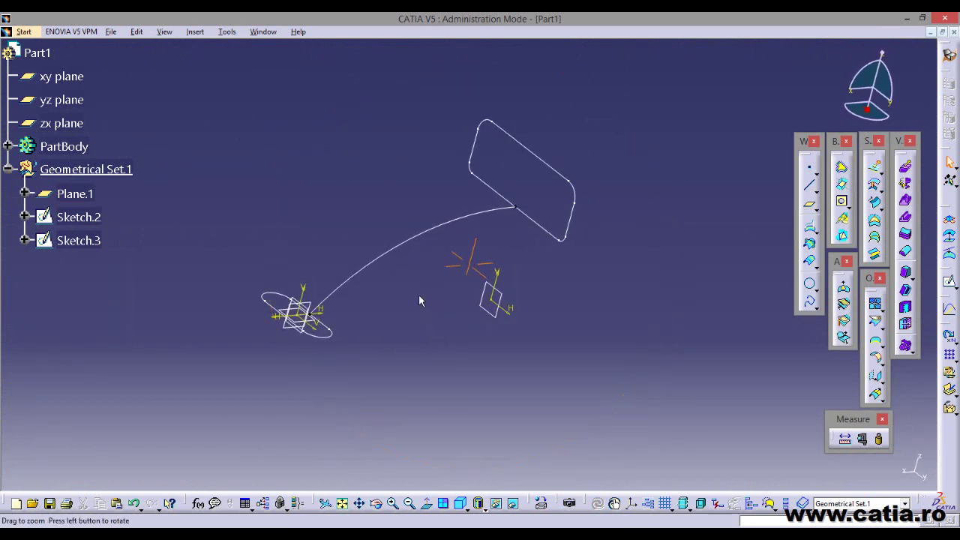
pyautogui.click(7, 146)
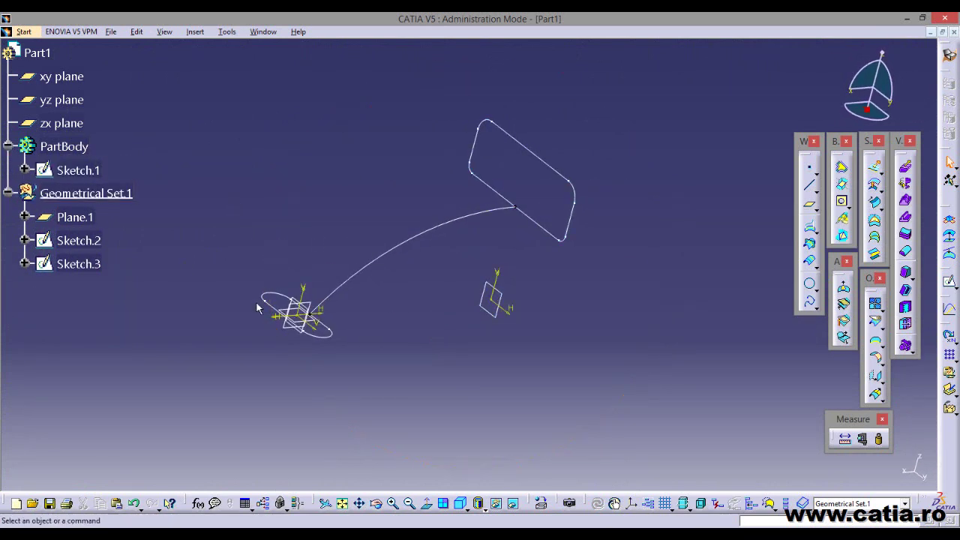
pyautogui.moveTo(690, 383)
pyautogui.mouseDown(button='middle')
pyautogui.moveTo(643, 336)
pyautogui.moveTo(662, 330)
pyautogui.moveTo(532, 223)
pyautogui.mouseUp(button='middle')
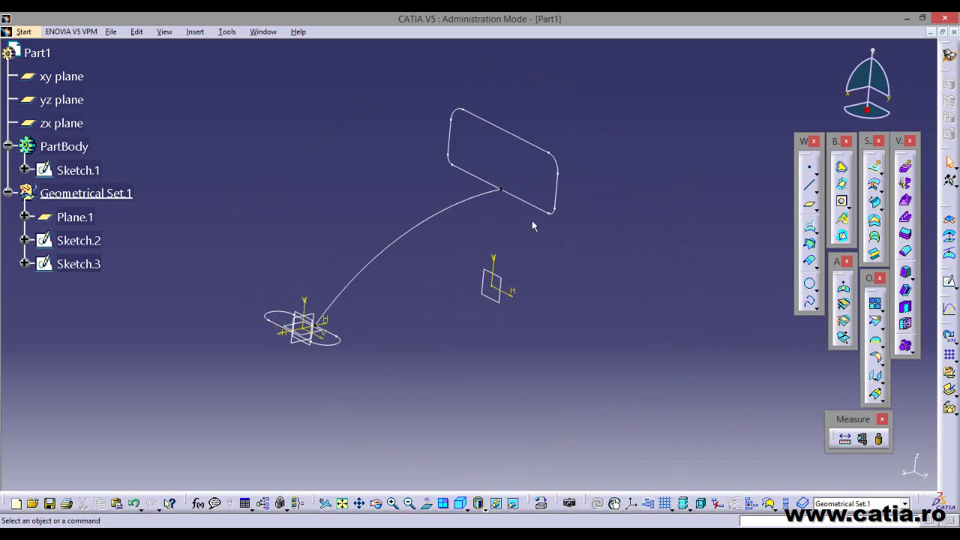
pyautogui.click(88, 246)
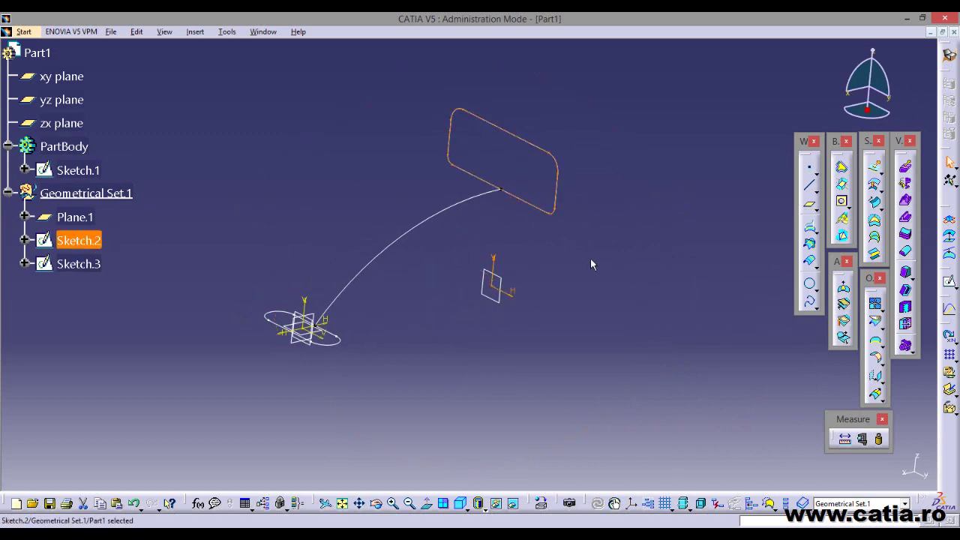
pyautogui.click(873, 166)
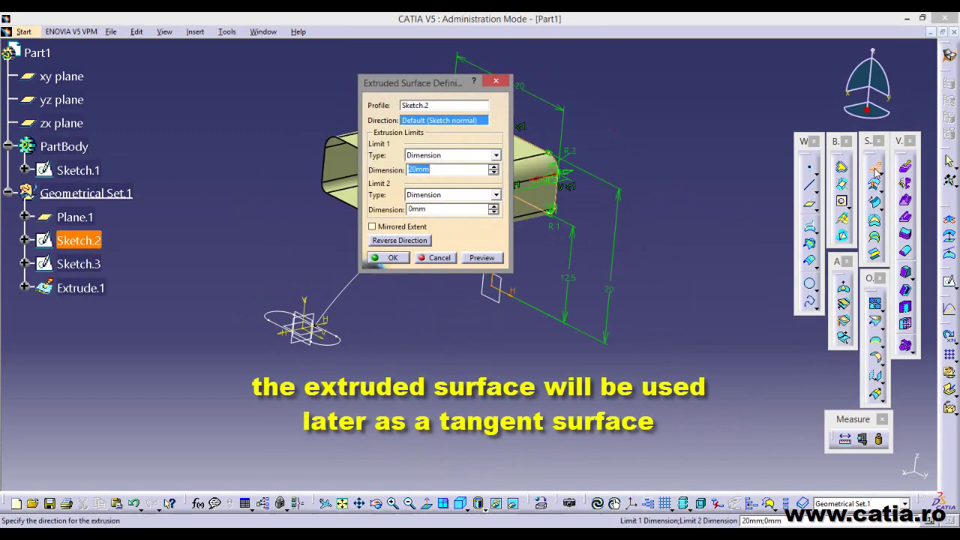
pyautogui.moveTo(421, 85); pyautogui.dragTo(733, 76)
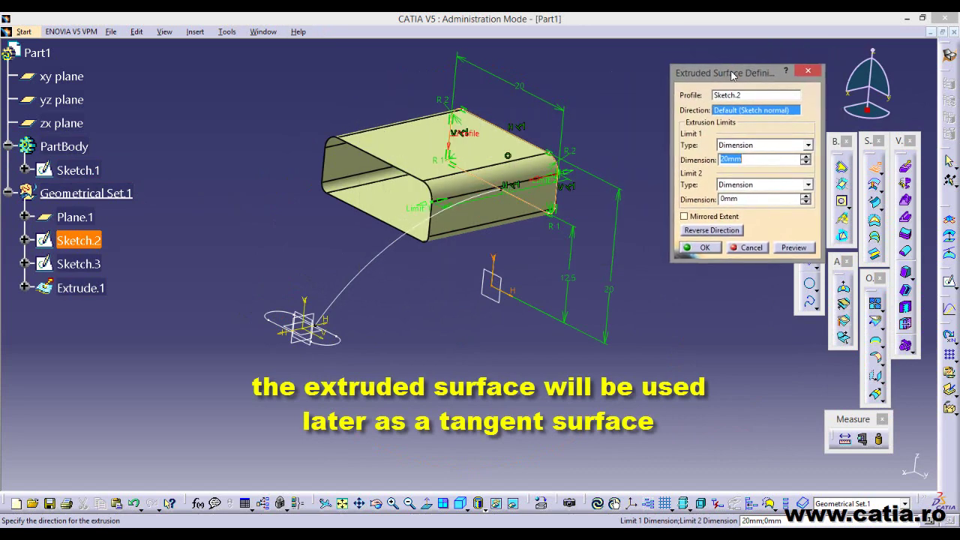
pyautogui.click(724, 233)
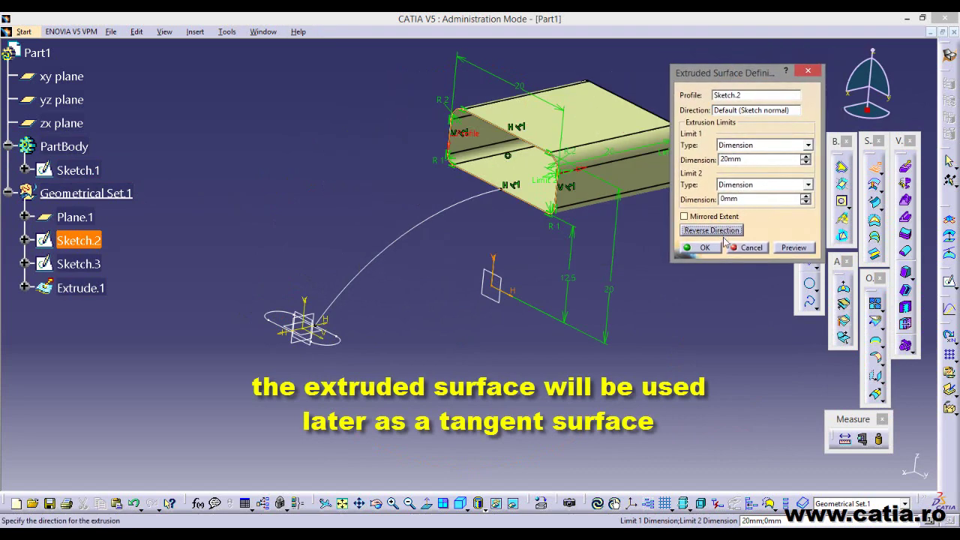
pyautogui.click(705, 249)
# Start a multi-sections surface with Sketch.1 and Sketch.2 as sections and Extrude.1 as the tangent surface for Sketch.2
pyautogui.moveTo(642, 268)
pyautogui.mouseDown(button='middle')
pyautogui.moveTo(495, 229)
pyautogui.moveTo(559, 258)
pyautogui.moveTo(645, 253)
pyautogui.moveTo(570, 262)
pyautogui.moveTo(572, 273)
pyautogui.mouseUp(button='middle')
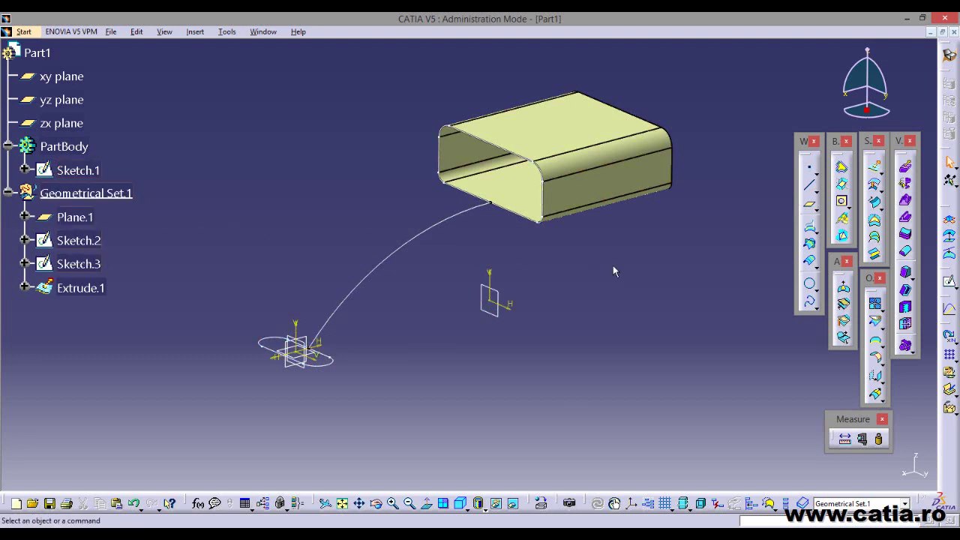
pyautogui.click(875, 240)
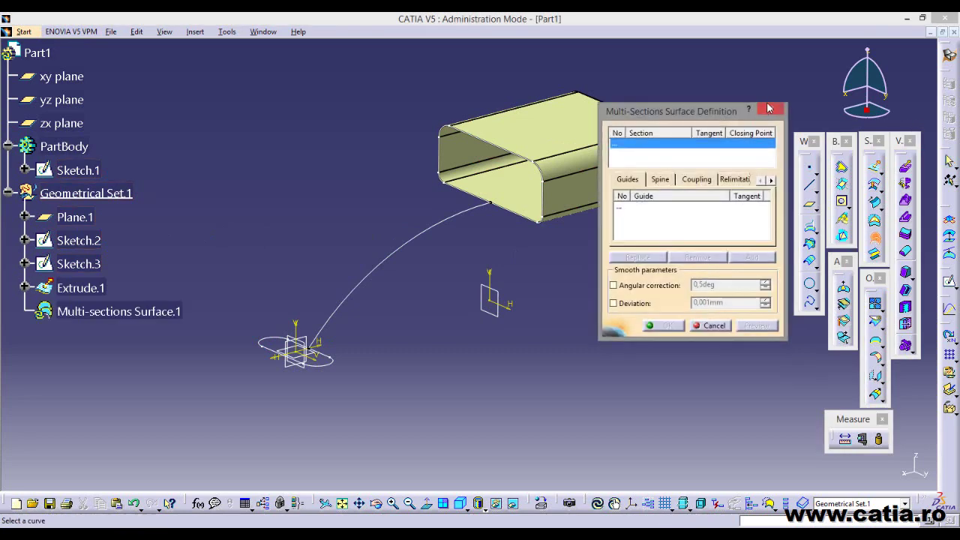
pyautogui.moveTo(596, 102); pyautogui.dragTo(537, 66)
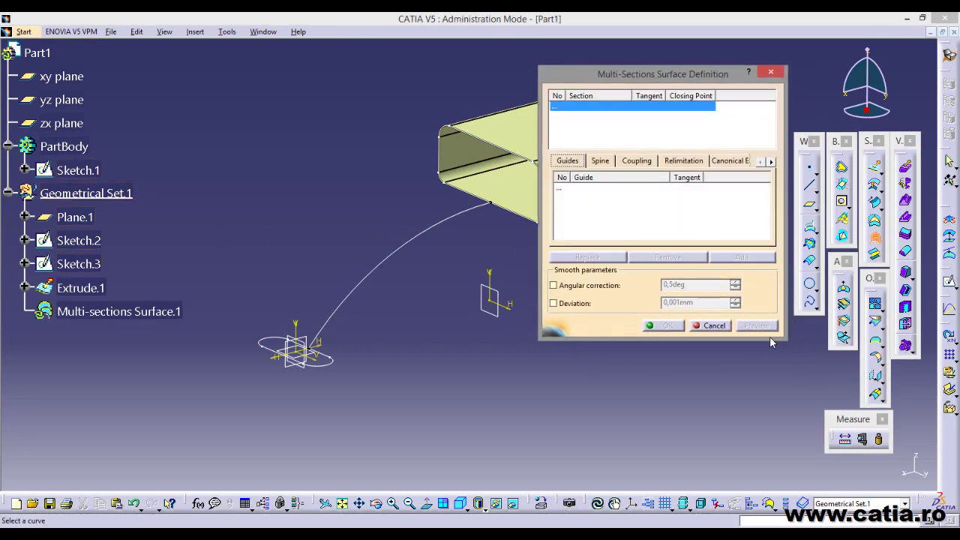
pyautogui.moveTo(771, 337); pyautogui.dragTo(771, 401)
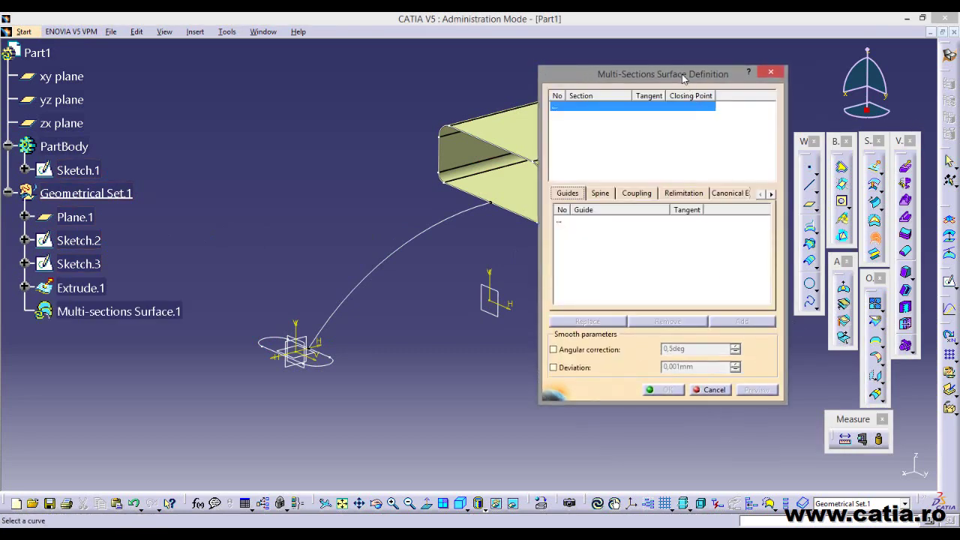
pyautogui.moveTo(683, 78); pyautogui.dragTo(789, 96)
pyautogui.moveTo(525, 275); pyautogui.dragTo(438, 275, button='middle')
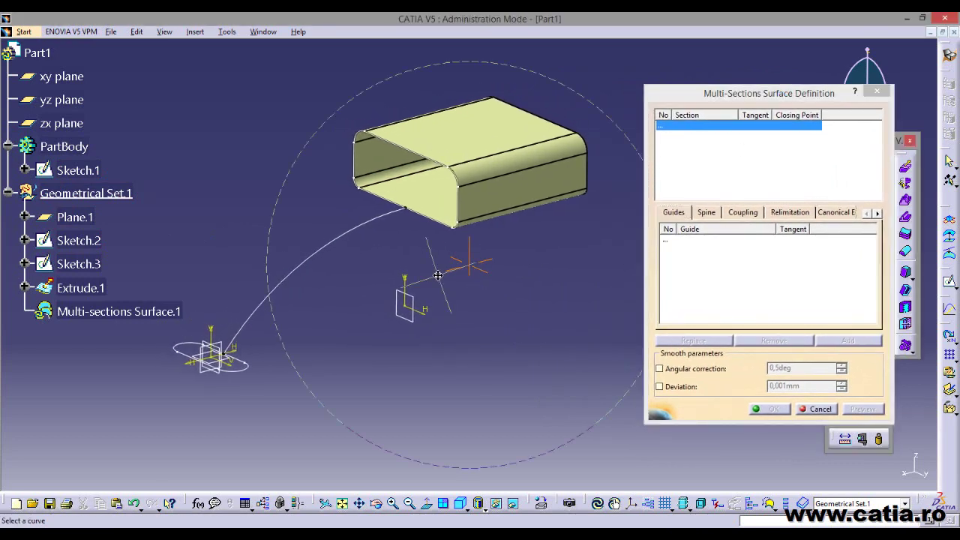
pyautogui.click(248, 374)
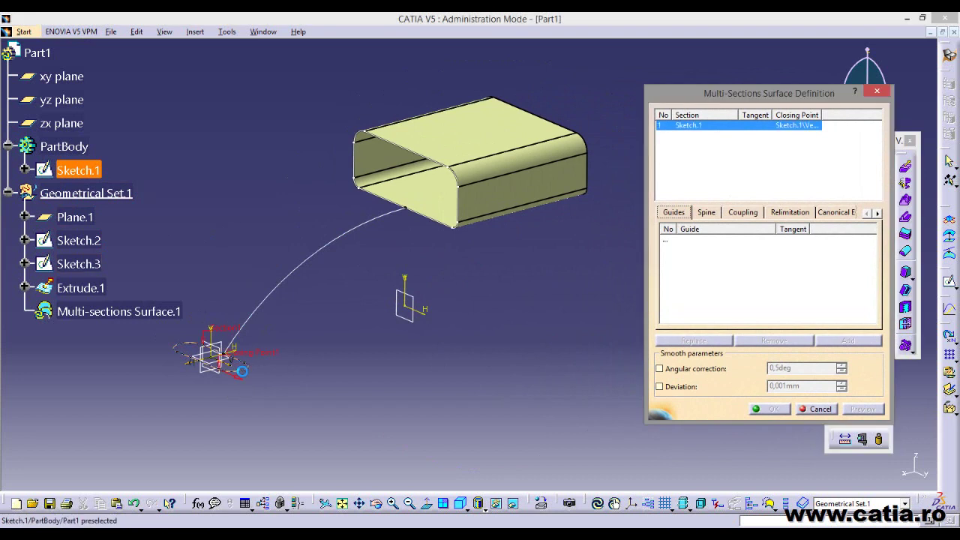
pyautogui.click(439, 225)
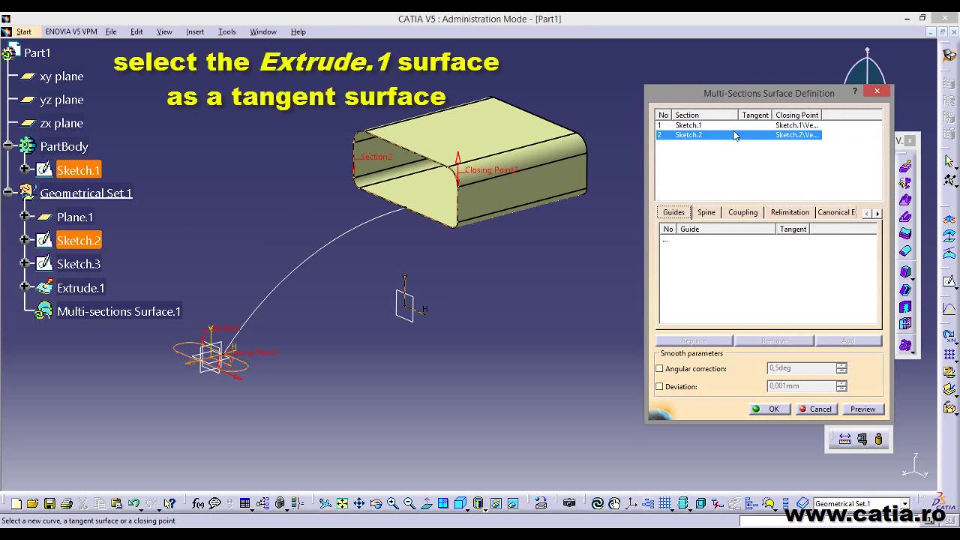
pyautogui.click(503, 138)
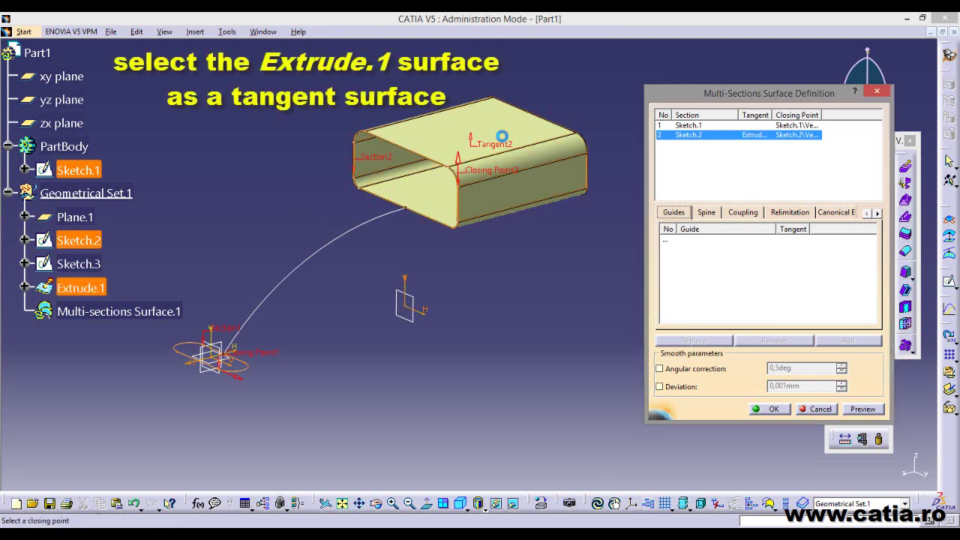
# Replace the closing point of Sketch.1 with the vertex at the opposite end of the same straight slot edge
pyautogui.click(804, 129)
pyautogui.rightClick(802, 129)
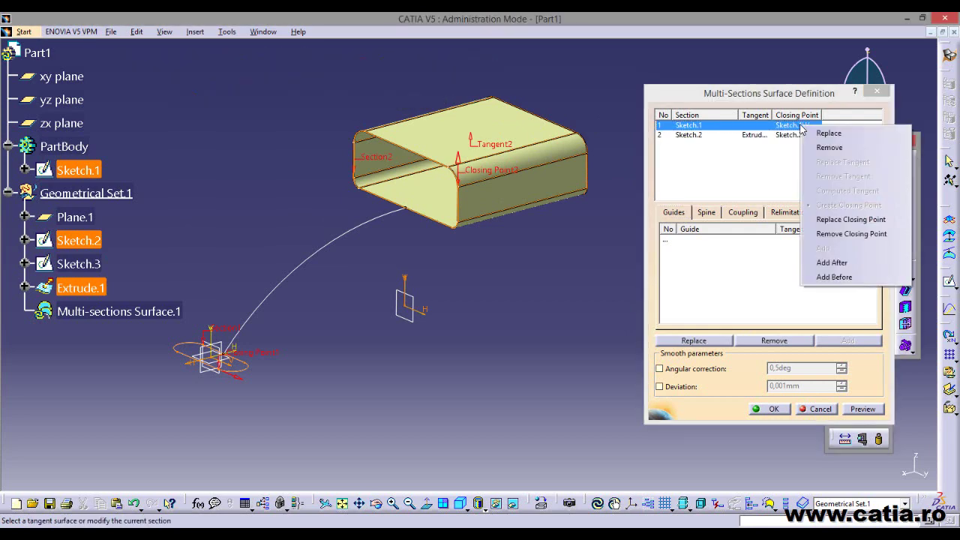
pyautogui.click(840, 220)
pyautogui.moveTo(384, 370)
pyautogui.mouseDown(button='middle')
pyautogui.moveTo(430, 356)
pyautogui.moveTo(321, 343)
pyautogui.moveTo(347, 294)
pyautogui.mouseUp(button='middle')
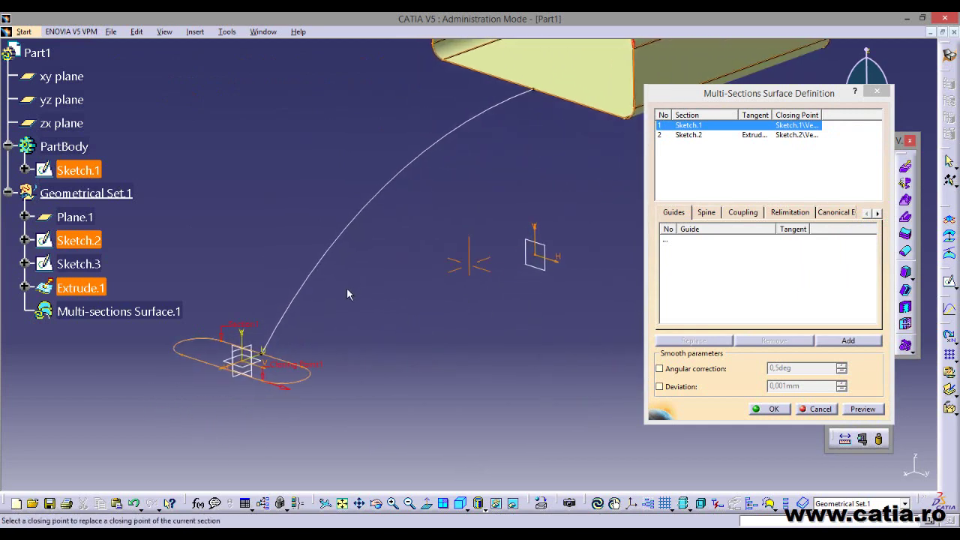
pyautogui.click(182, 355)
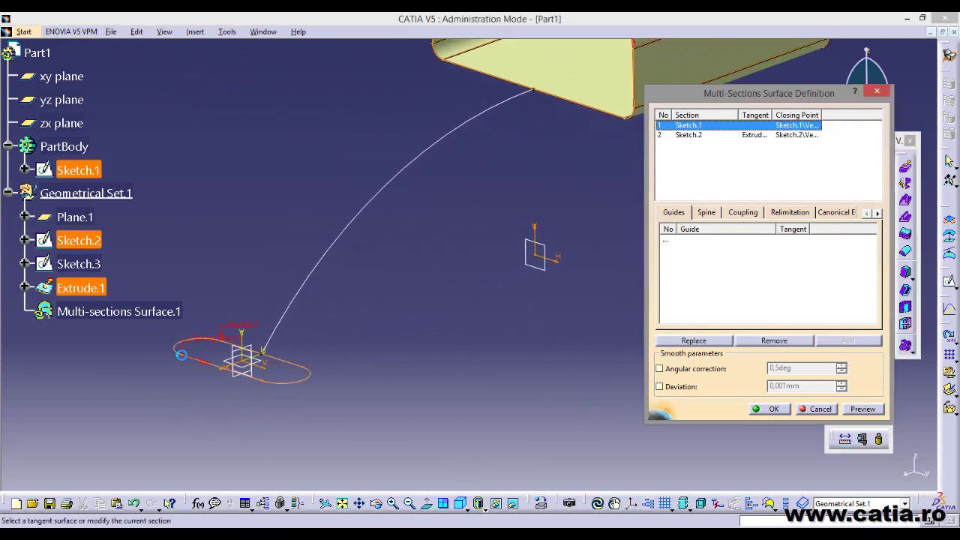
pyautogui.moveTo(294, 174)
pyautogui.mouseDown(button='middle')
pyautogui.moveTo(285, 238)
pyautogui.moveTo(300, 255)
pyautogui.mouseUp(button='middle')
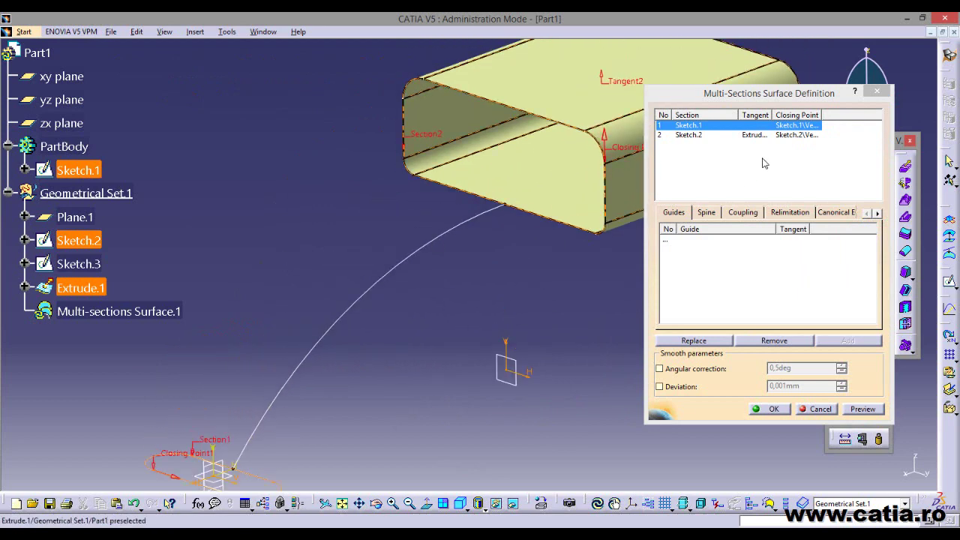
# Replace Sketch.2's closing point with the vertex at the far end of its upper straight edge and preview the surface
pyautogui.rightClick(800, 135)
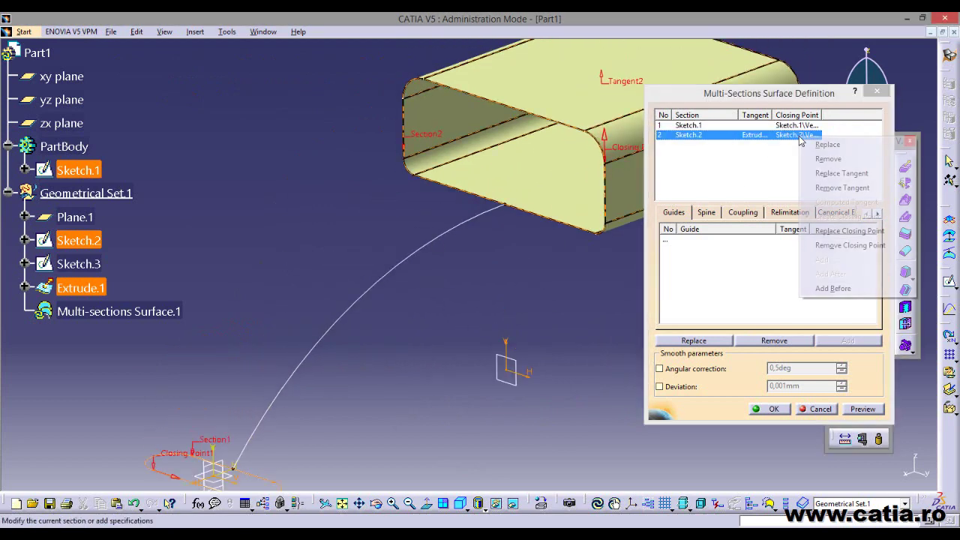
pyautogui.click(850, 238)
pyautogui.moveTo(337, 159)
pyautogui.mouseDown(button='middle')
pyautogui.moveTo(349, 230)
pyautogui.moveTo(343, 176)
pyautogui.mouseUp(button='middle')
pyautogui.moveTo(405, 160); pyautogui.dragTo(440, 276, button='middle')
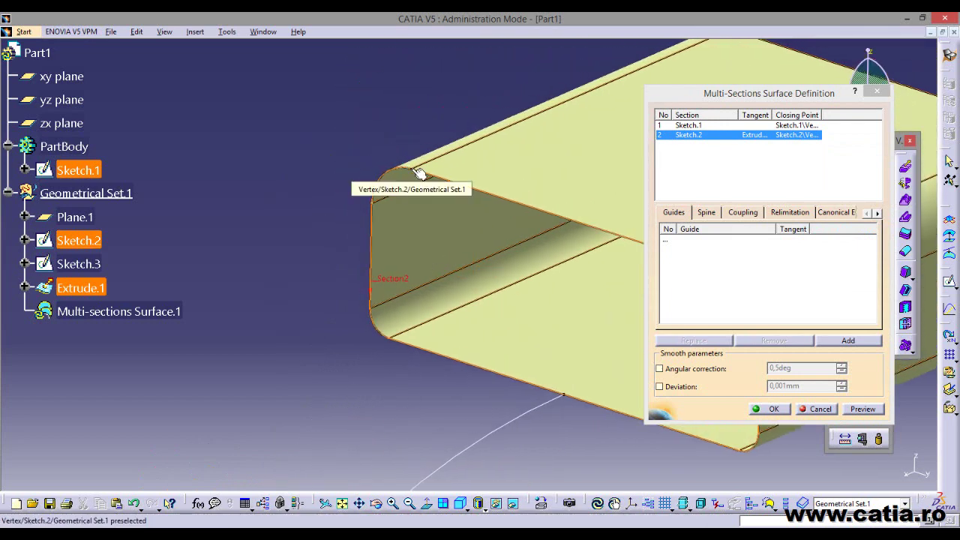
pyautogui.click(420, 172)
pyautogui.moveTo(343, 336); pyautogui.dragTo(317, 310, button='middle')
pyautogui.click(871, 412)
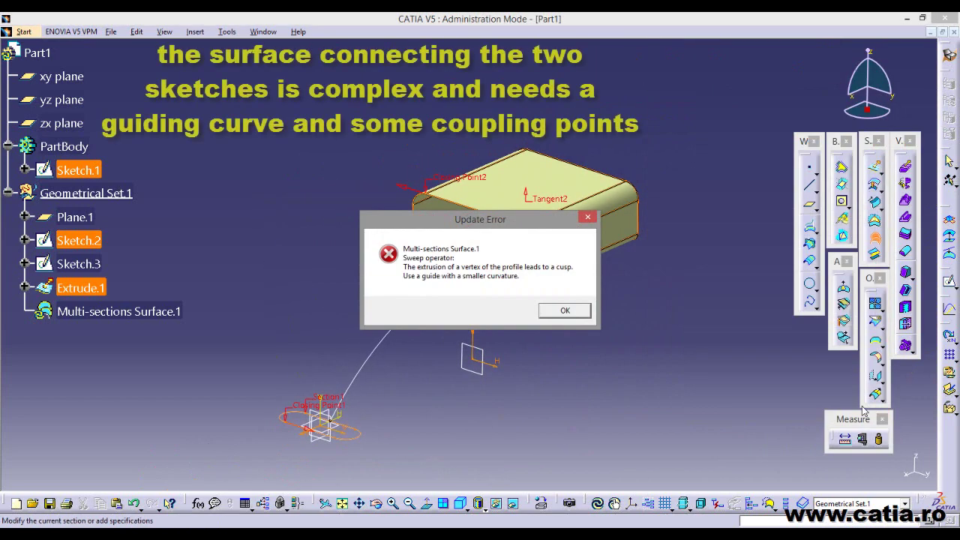
pyautogui.click(566, 312)
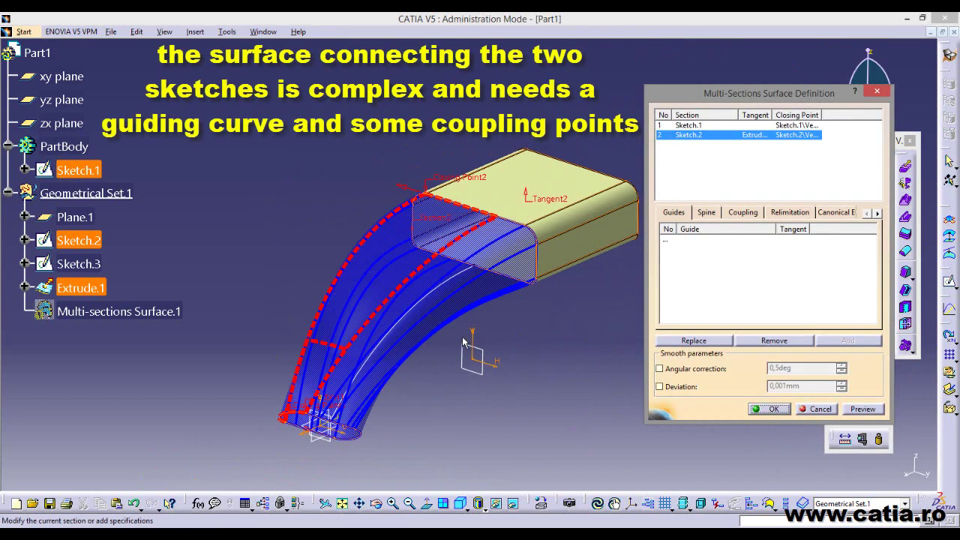
pyautogui.moveTo(465, 343)
pyautogui.mouseDown(button='middle')
pyautogui.moveTo(623, 239)
pyautogui.moveTo(525, 277)
pyautogui.moveTo(480, 279)
pyautogui.moveTo(442, 334)
pyautogui.moveTo(465, 363)
pyautogui.moveTo(442, 338)
pyautogui.moveTo(472, 326)
pyautogui.mouseUp(button='middle')
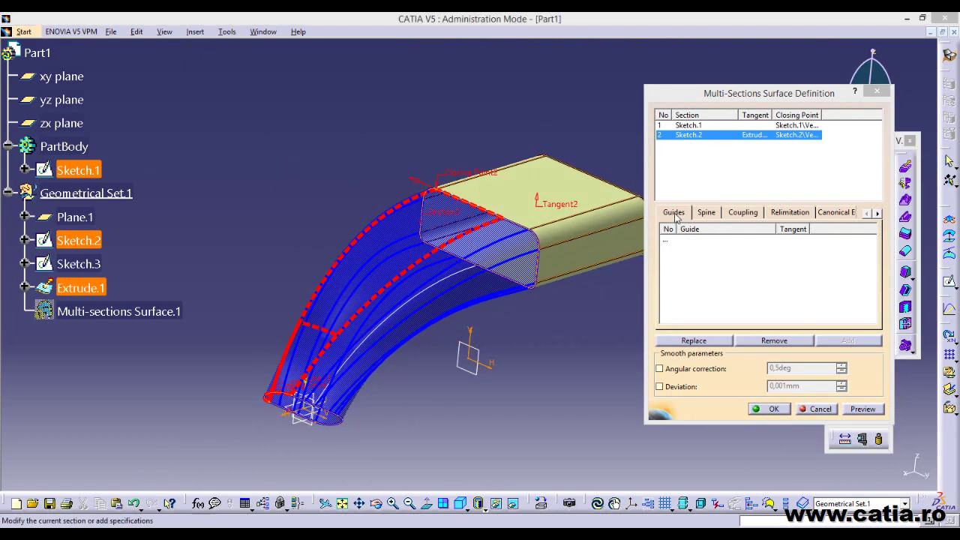
# Add the Sketch.3 arc as the guide curve of the multi-sections surface and preview it
pyautogui.click(671, 244)
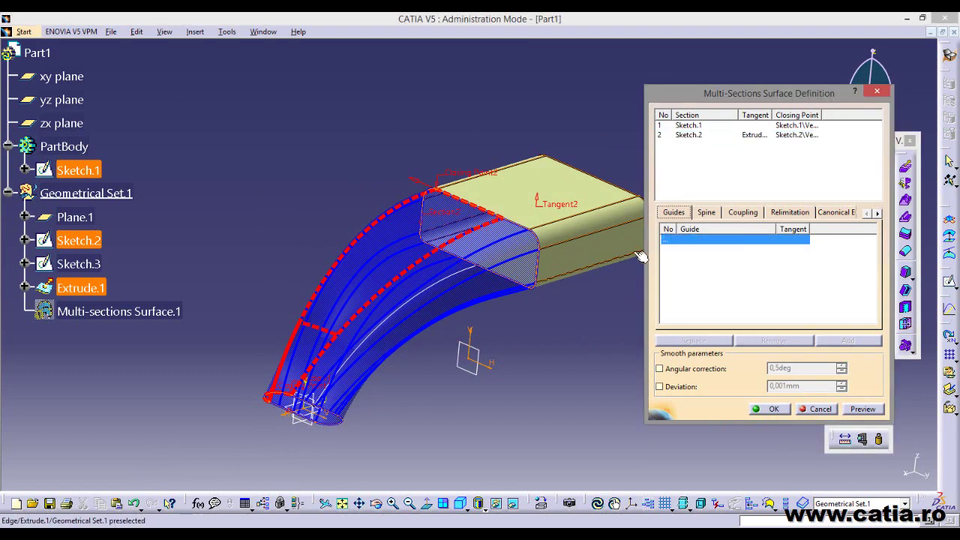
pyautogui.click(463, 279)
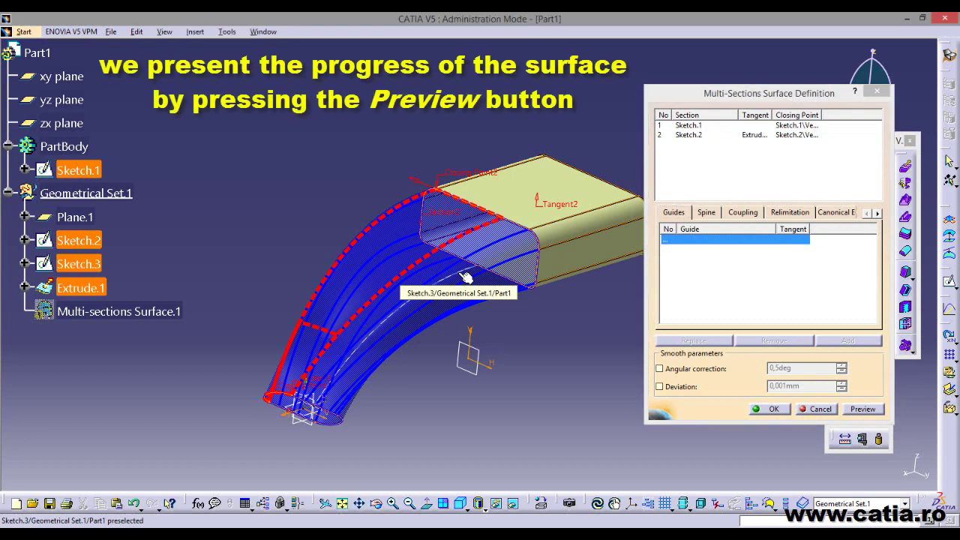
pyautogui.click(864, 409)
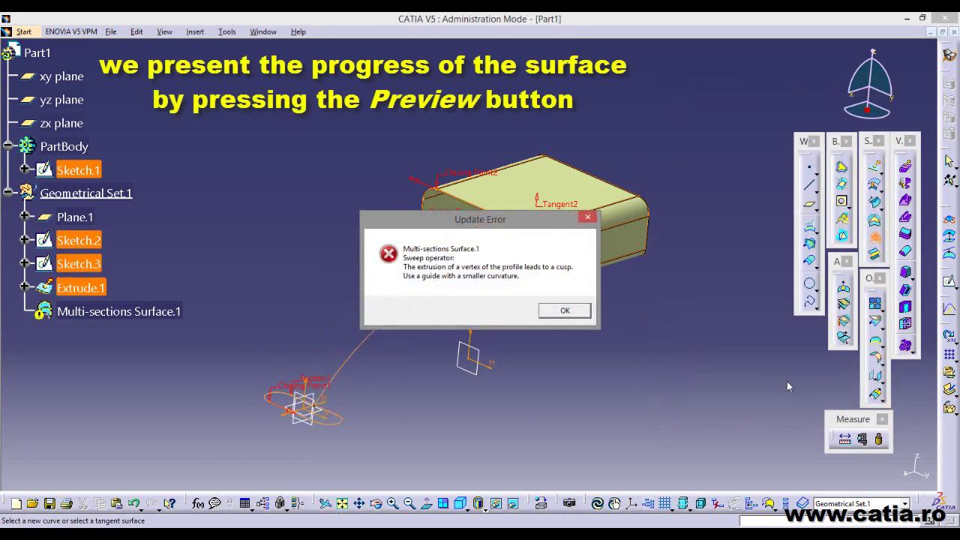
pyautogui.click(576, 312)
pyautogui.moveTo(399, 354); pyautogui.dragTo(430, 331, button='middle')
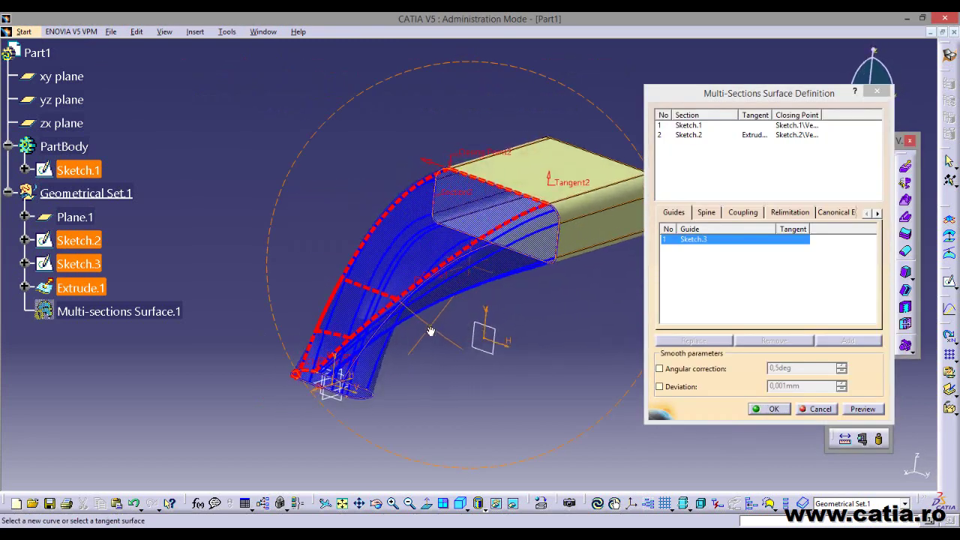
# Add a coupling from the Sketch.1 vertex opposite its closing point on the same straight edge to the opposite end of Sketch.2's upper edge
pyautogui.click(741, 213)
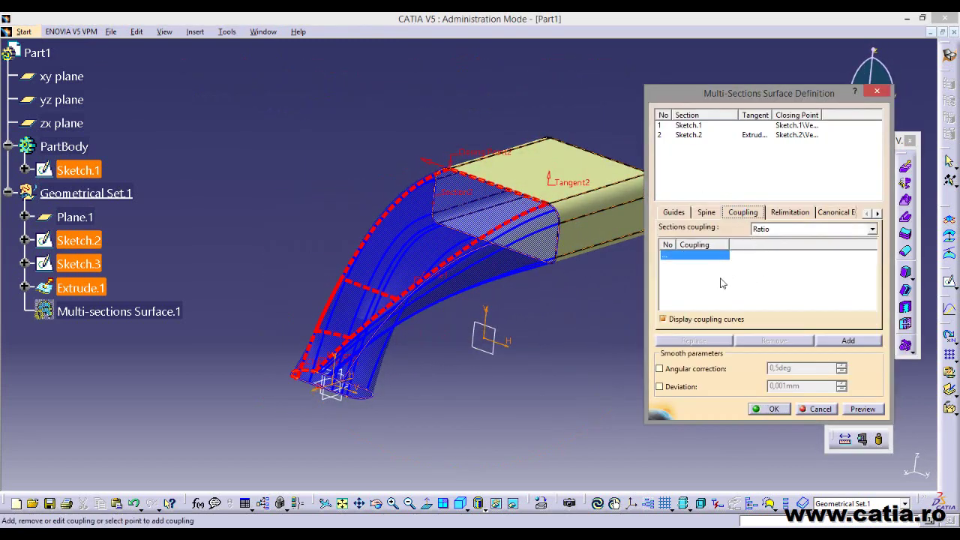
pyautogui.click(848, 341)
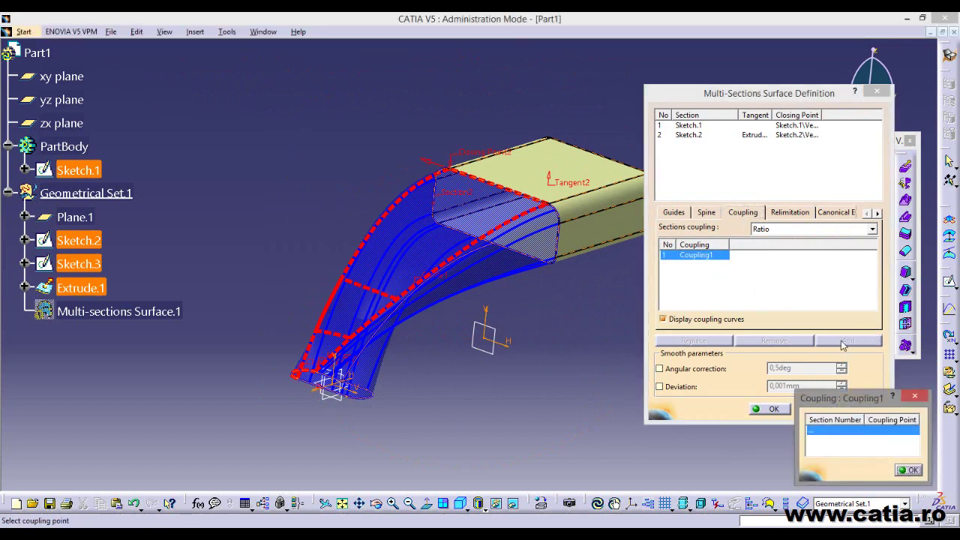
pyautogui.keyDown('ctrl'); pyautogui.moveTo(460, 360); pyautogui.dragTo(368, 289, button='middle'); pyautogui.keyUp('ctrl')
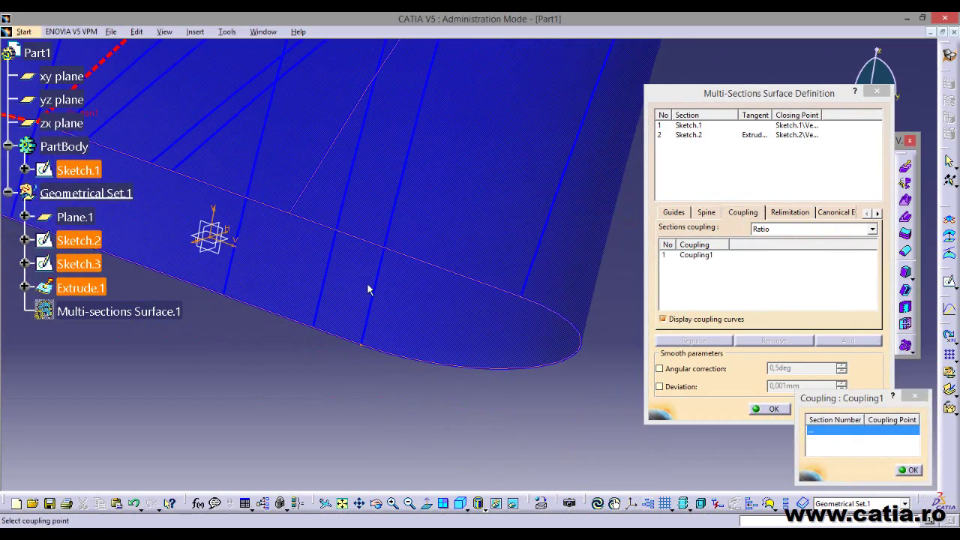
pyautogui.click(370, 350)
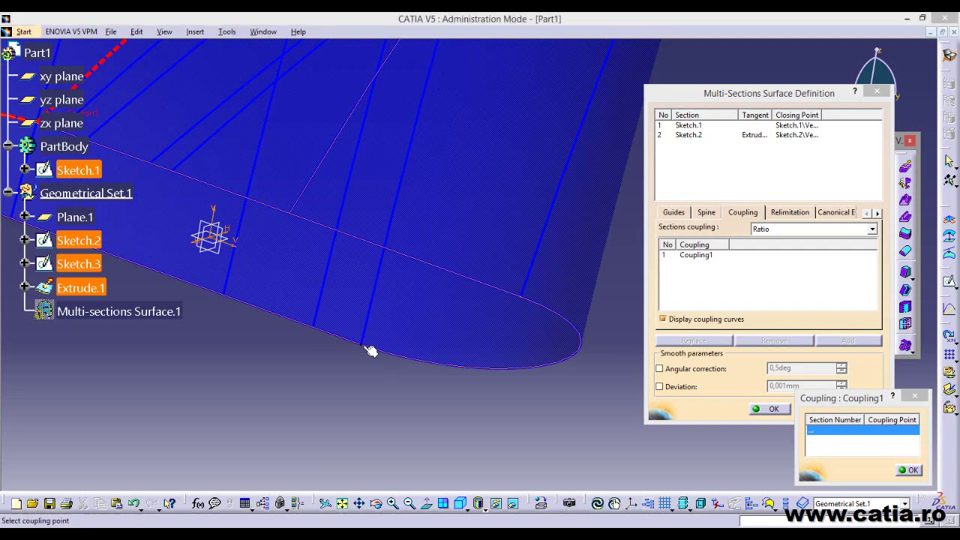
pyautogui.keyDown('ctrl'); pyautogui.moveTo(460, 165); pyautogui.dragTo(474, 432, button='middle'); pyautogui.keyUp('ctrl')
pyautogui.moveTo(549, 193); pyautogui.dragTo(367, 377, button='middle')
pyautogui.moveTo(486, 307); pyautogui.dragTo(349, 361, button='middle')
pyautogui.keyDown('ctrl'); pyautogui.moveTo(435, 308); pyautogui.dragTo(303, 233, button='middle'); pyautogui.keyUp('ctrl')
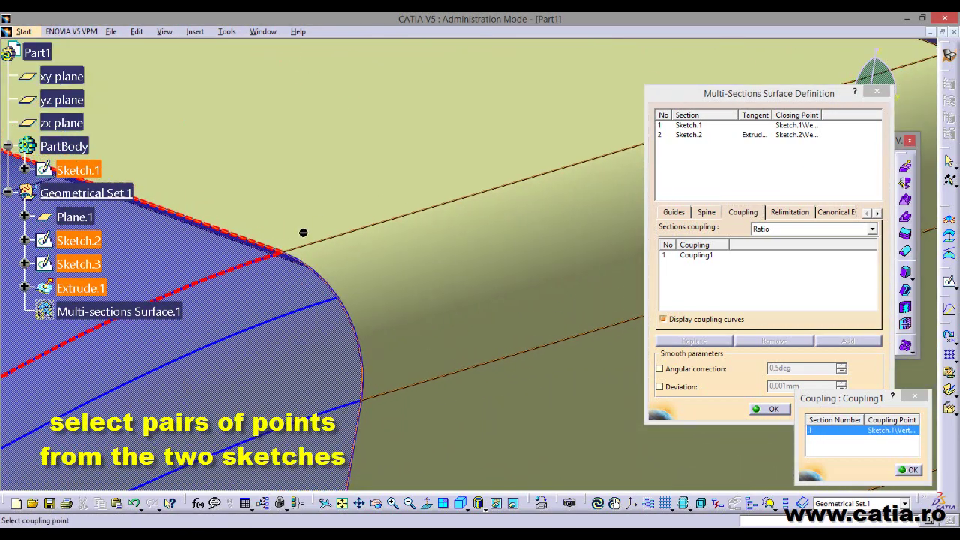
pyautogui.click(289, 258)
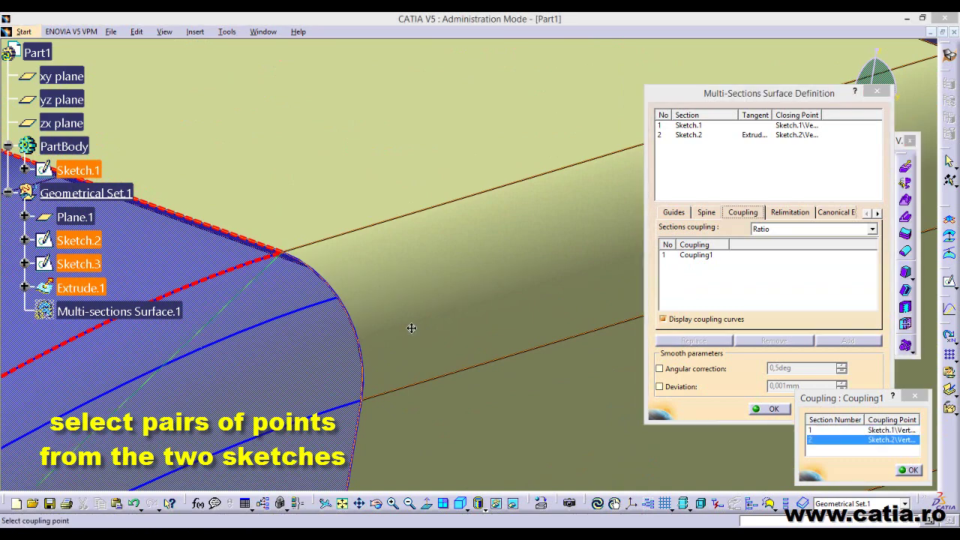
pyautogui.moveTo(414, 330)
pyautogui.mouseDown(button='middle')
pyautogui.moveTo(465, 206)
pyautogui.moveTo(534, 367)
pyautogui.mouseUp(button='middle')
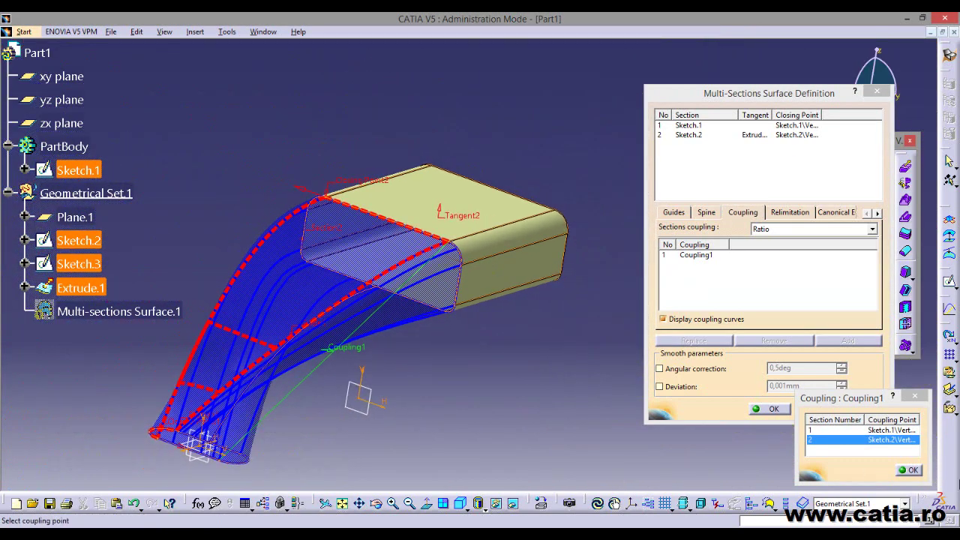
pyautogui.click(910, 470)
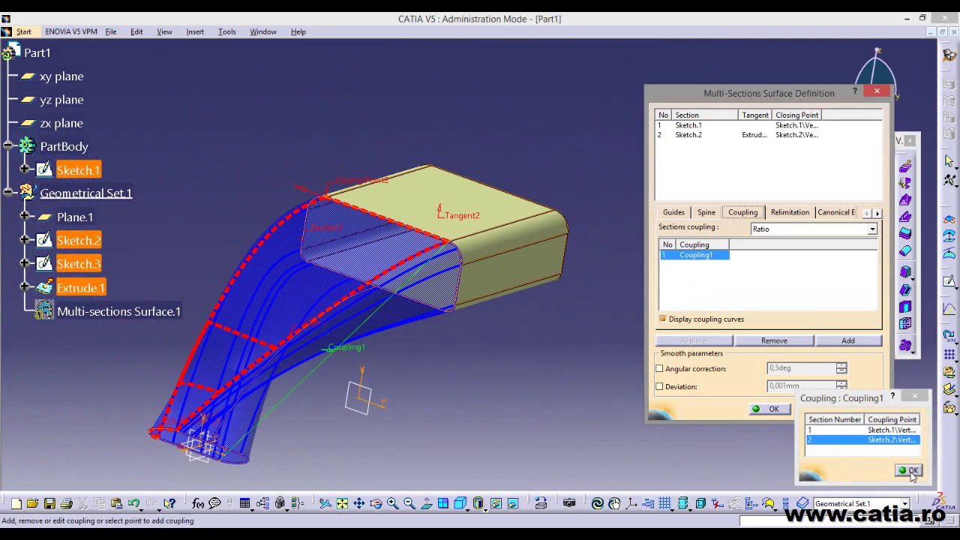
# Couple the same-side end of Sketch.1's other straight edge with the corresponding end of Sketch.2's lower straight edge, and preview the surface
pyautogui.click(851, 341)
pyautogui.moveTo(454, 408); pyautogui.dragTo(563, 167, button='middle')
pyautogui.moveTo(422, 416); pyautogui.dragTo(575, 186, button='middle')
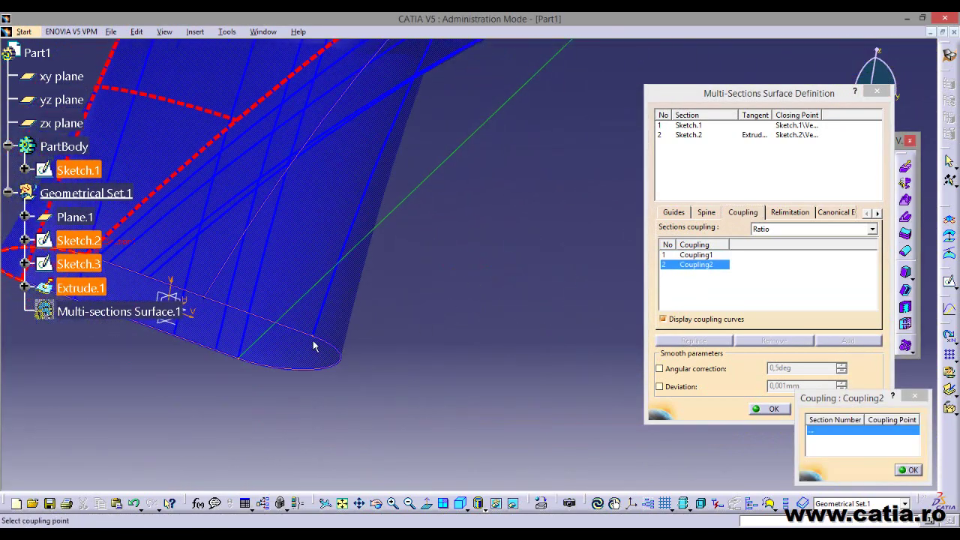
pyautogui.click(314, 337)
pyautogui.moveTo(523, 214); pyautogui.dragTo(270, 490, button='middle')
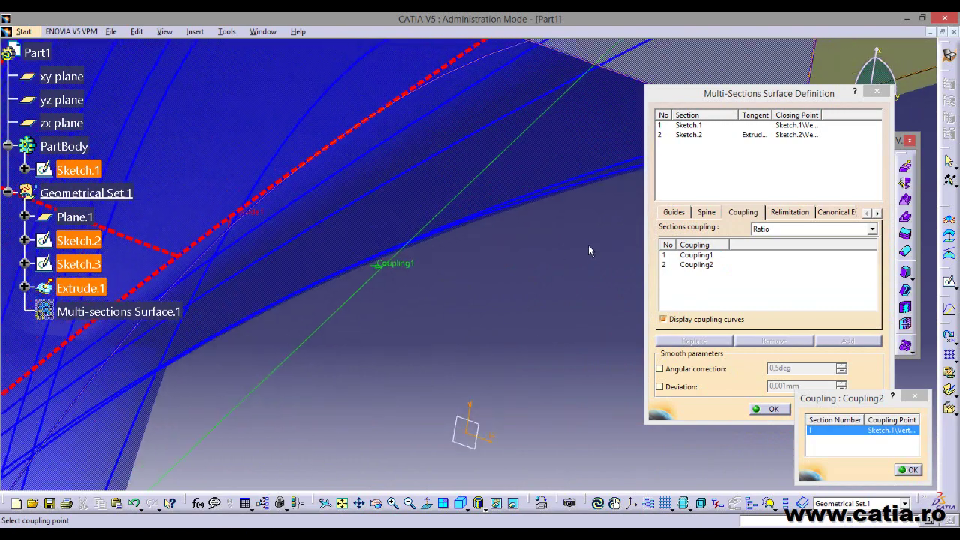
pyautogui.moveTo(585, 244); pyautogui.dragTo(269, 395, button='middle')
pyautogui.keyDown('ctrl'); pyautogui.moveTo(449, 357); pyautogui.dragTo(447, 220, button='middle'); pyautogui.keyUp('ctrl')
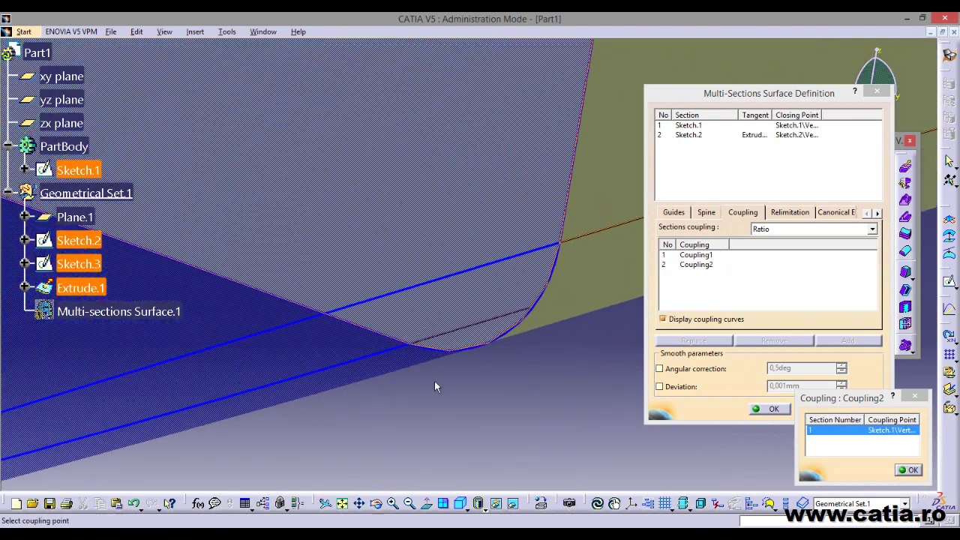
pyautogui.moveTo(439, 442); pyautogui.dragTo(437, 384, button='middle')
pyautogui.keyDown('ctrl'); pyautogui.moveTo(437, 384); pyautogui.dragTo(487, 487, button='middle'); pyautogui.keyUp('ctrl')
pyautogui.click(335, 345)
pyautogui.keyDown('ctrl'); pyautogui.moveTo(386, 373); pyautogui.dragTo(516, 401, button='middle'); pyautogui.keyUp('ctrl')
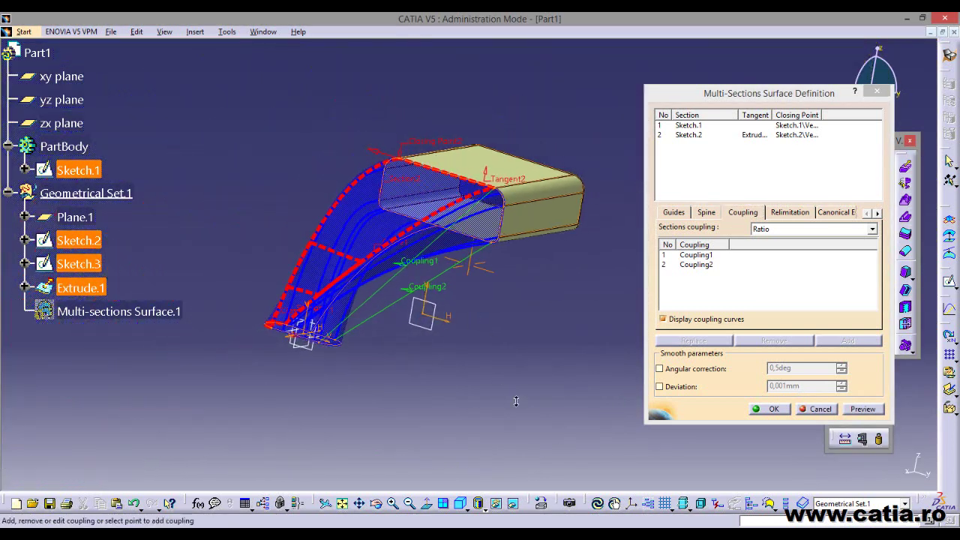
pyautogui.keyDown('ctrl'); pyautogui.moveTo(412, 322); pyautogui.dragTo(412, 369, button='middle'); pyautogui.keyUp('ctrl')
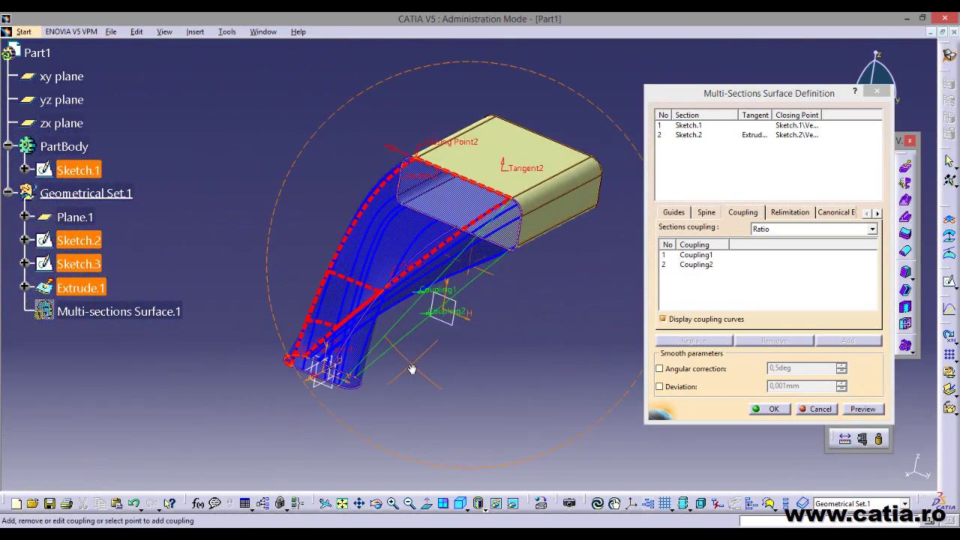
pyautogui.click(864, 409)
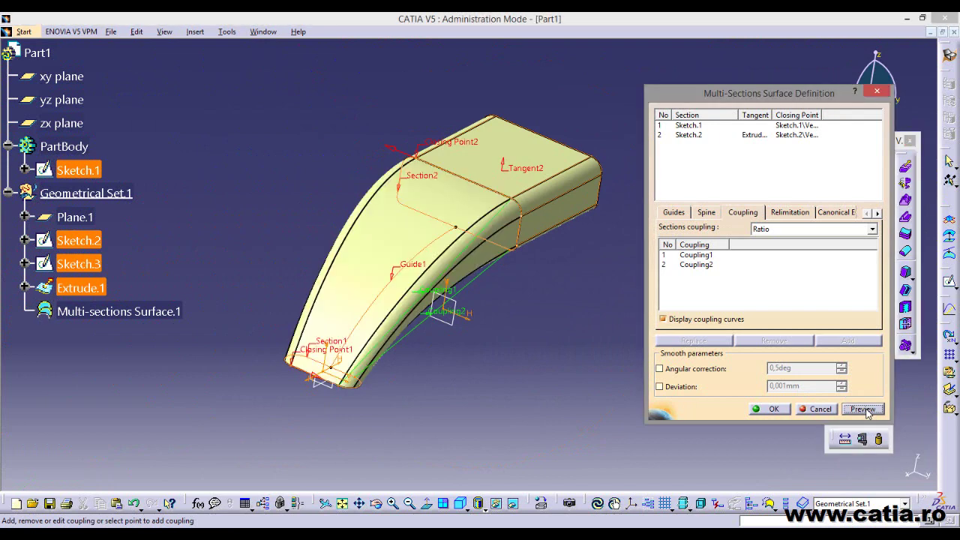
pyautogui.keyDown('ctrl'); pyautogui.moveTo(570, 408); pyautogui.dragTo(540, 339, button='middle'); pyautogui.keyUp('ctrl')
# Couple the remaining Sketch.1 vertex with the closing-point-side end of Sketch.2's lower straight edge, and create the multi-sections surface
pyautogui.click(697, 265)
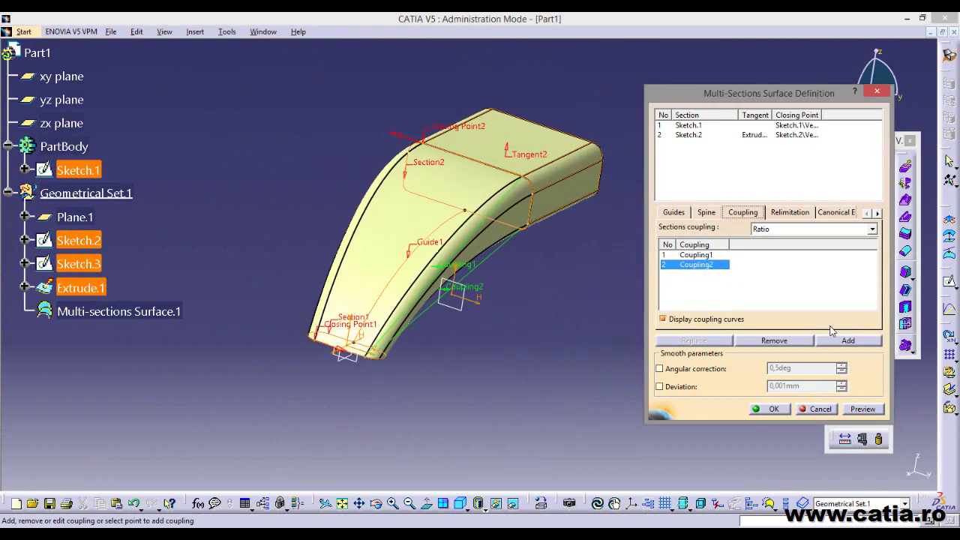
pyautogui.click(848, 341)
pyautogui.keyDown('ctrl'); pyautogui.moveTo(565, 350); pyautogui.dragTo(406, 299, button='middle'); pyautogui.keyUp('ctrl')
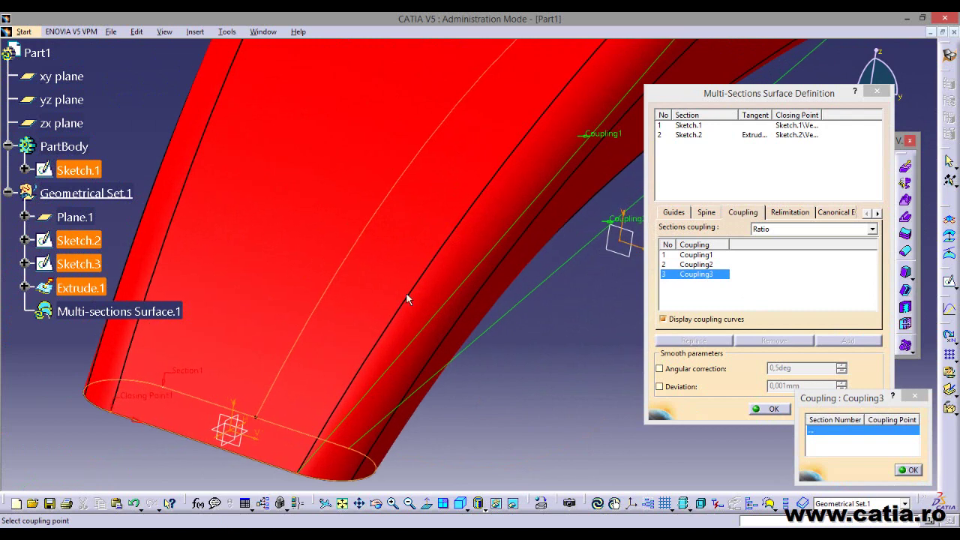
pyautogui.click(169, 390)
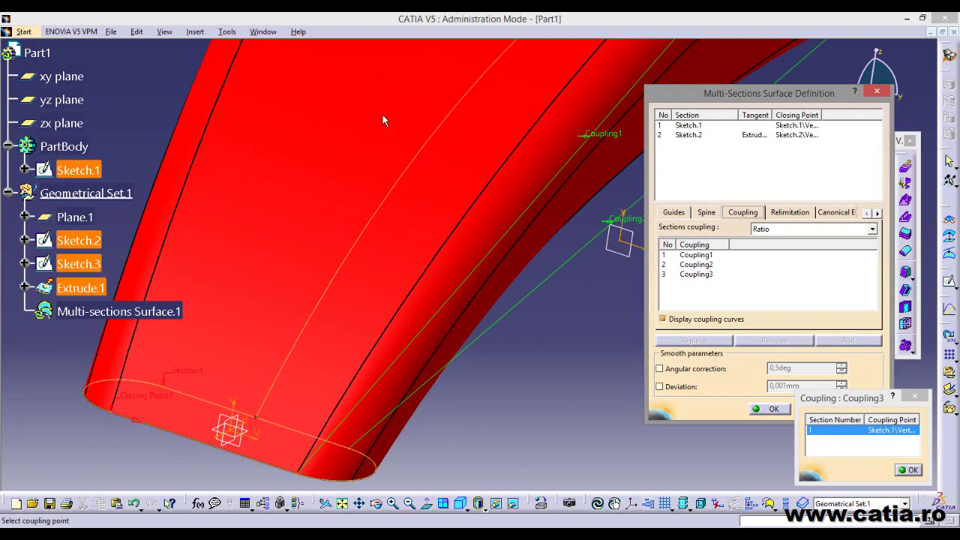
pyautogui.moveTo(360, 174)
pyautogui.mouseDown(button='middle')
pyautogui.moveTo(349, 353)
pyautogui.moveTo(325, 501)
pyautogui.mouseUp(button='middle')
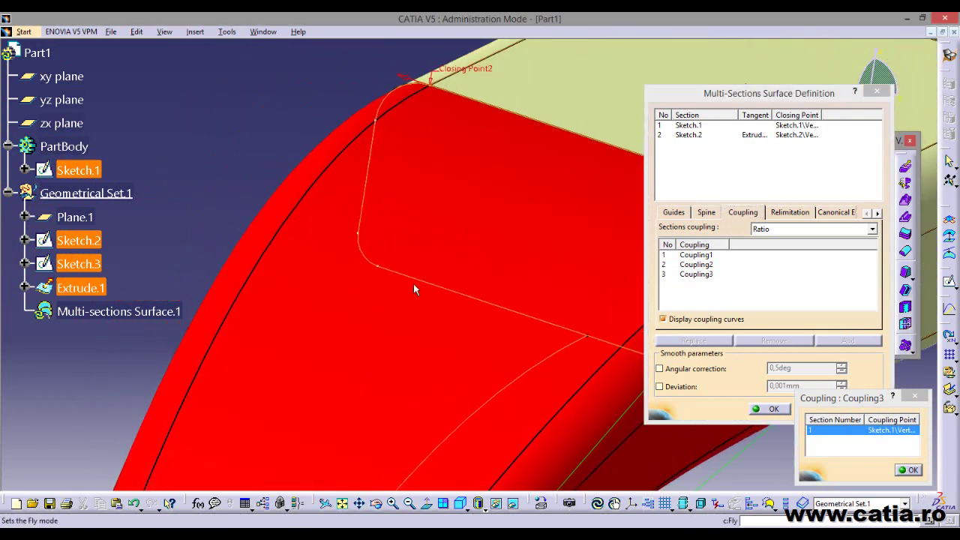
pyautogui.click(380, 267)
pyautogui.moveTo(420, 355)
pyautogui.mouseDown(button='middle')
pyautogui.moveTo(325, 214)
pyautogui.moveTo(364, 321)
pyautogui.moveTo(382, 335)
pyautogui.moveTo(426, 341)
pyautogui.moveTo(407, 345)
pyautogui.moveTo(424, 357)
pyautogui.moveTo(363, 339)
pyautogui.mouseUp(button='middle')
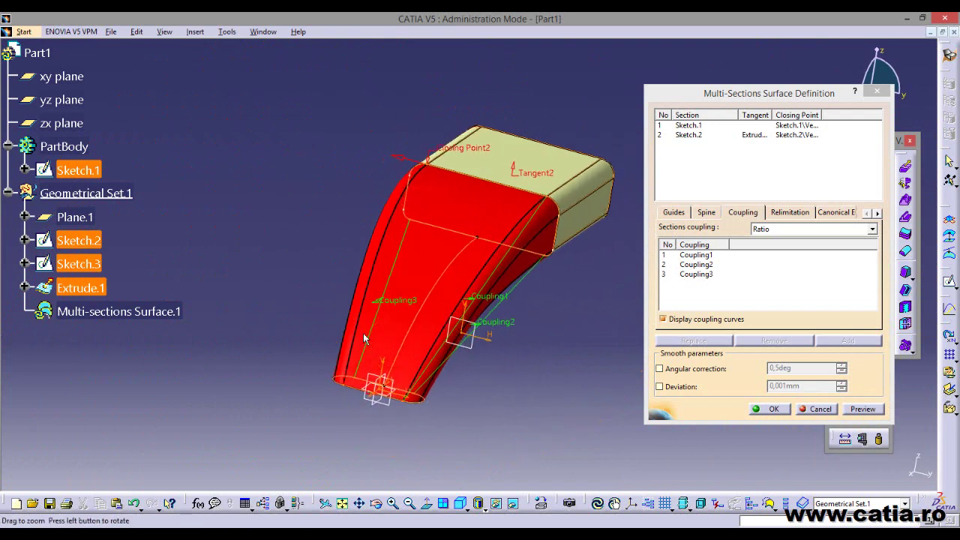
pyautogui.click(864, 412)
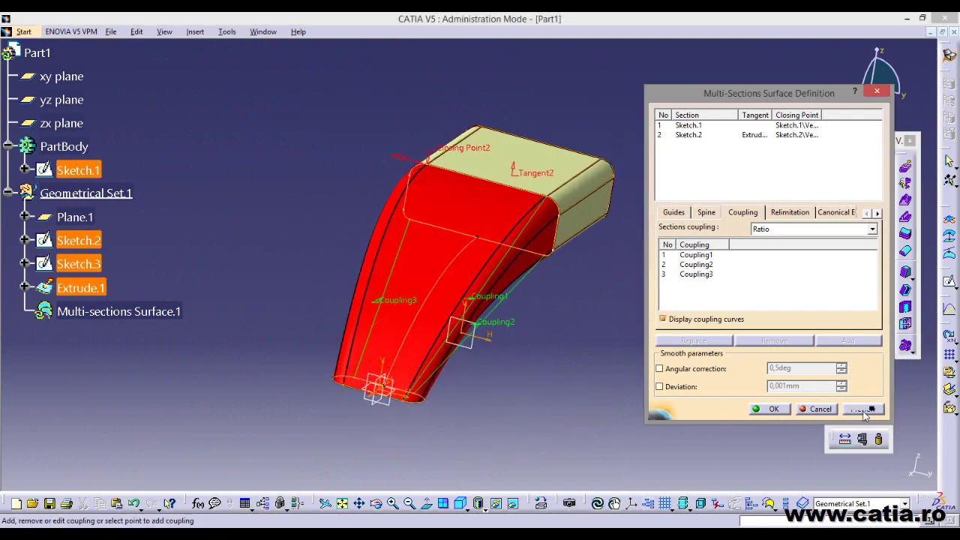
pyautogui.click(774, 410)
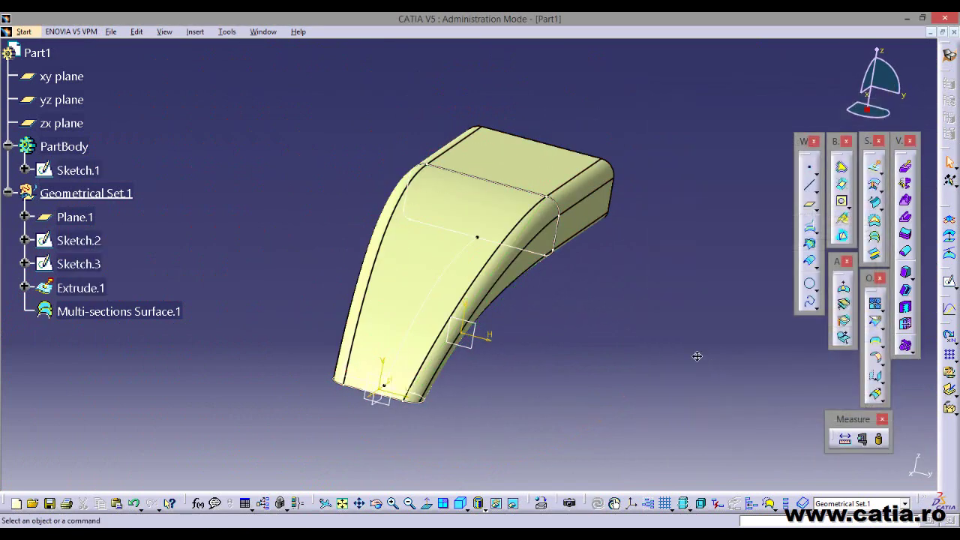
# Hide the extruded surface Extrude.1
pyautogui.keyDown('ctrl'); pyautogui.moveTo(696, 357); pyautogui.dragTo(600, 336, button='middle'); pyautogui.keyUp('ctrl')
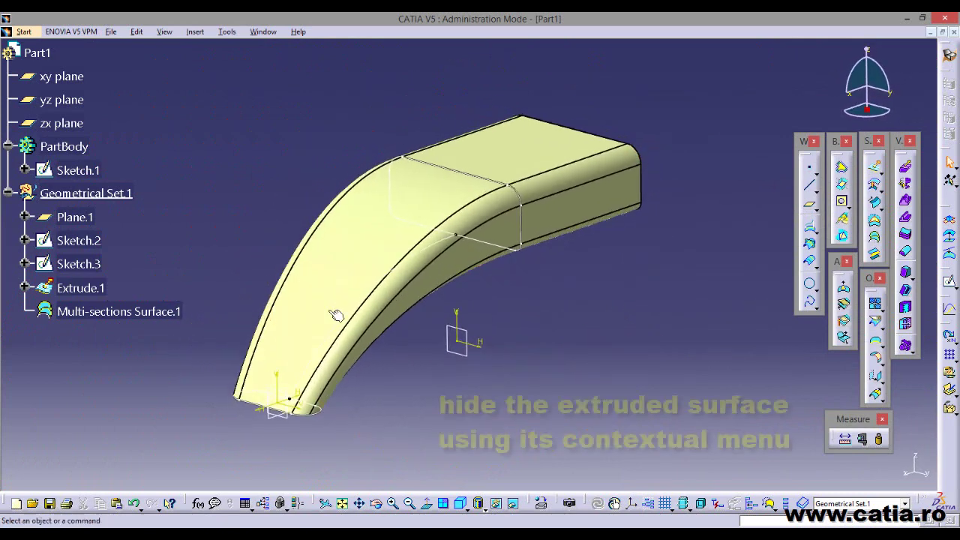
pyautogui.rightClick(94, 291)
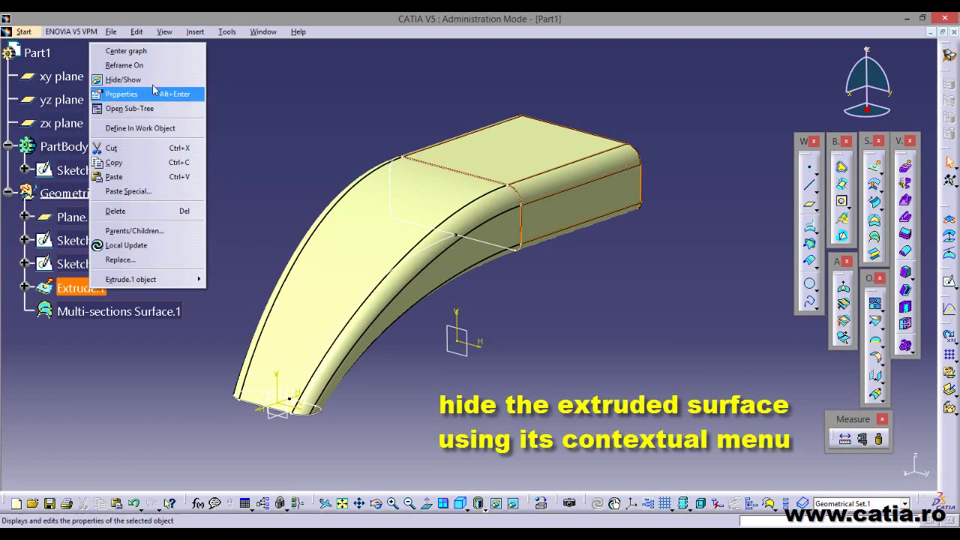
pyautogui.click(124, 80)
# Mirror Multi-sections Surface.1 about Plane.1 with the Symmetry command, keeping the result as a surface
pyautogui.keyDown('ctrl'); pyautogui.moveTo(621, 361); pyautogui.dragTo(609, 379, button='middle'); pyautogui.keyUp('ctrl')
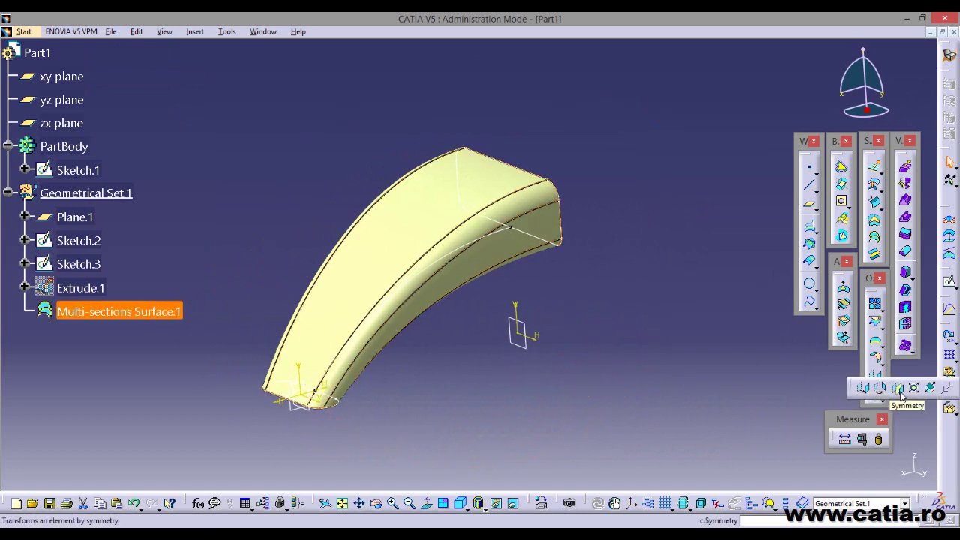
pyautogui.click(897, 387)
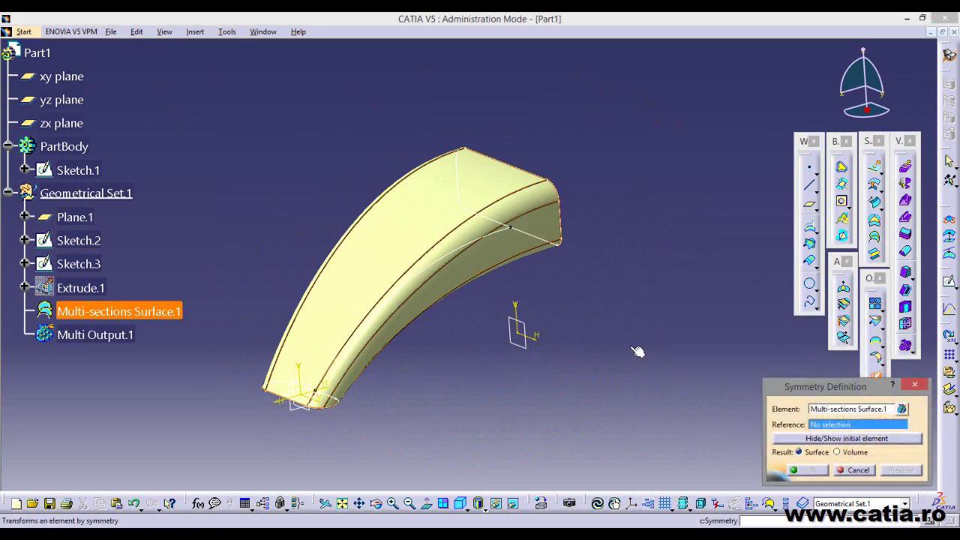
pyautogui.click(522, 344)
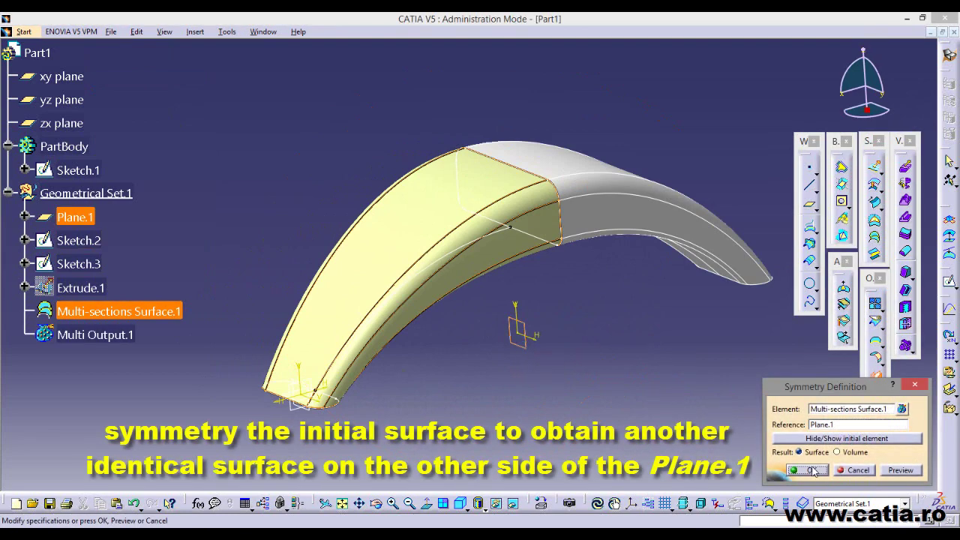
pyautogui.click(814, 470)
# Join Multi-sections Surface.1 and its mirrored copy Symmetry.1 into one surface with a 0.001 mm merging distance
pyautogui.moveTo(632, 367); pyautogui.dragTo(823, 280, button='middle')
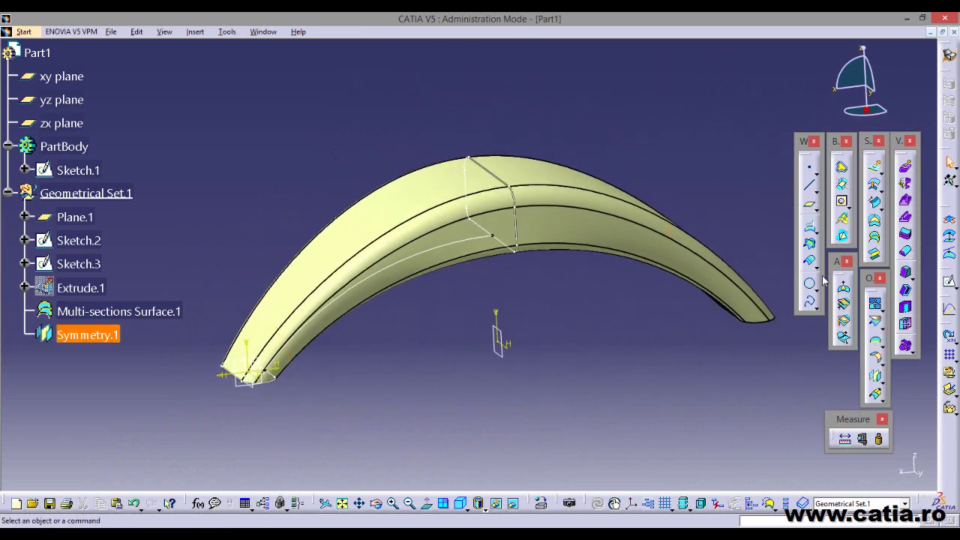
pyautogui.click(876, 304)
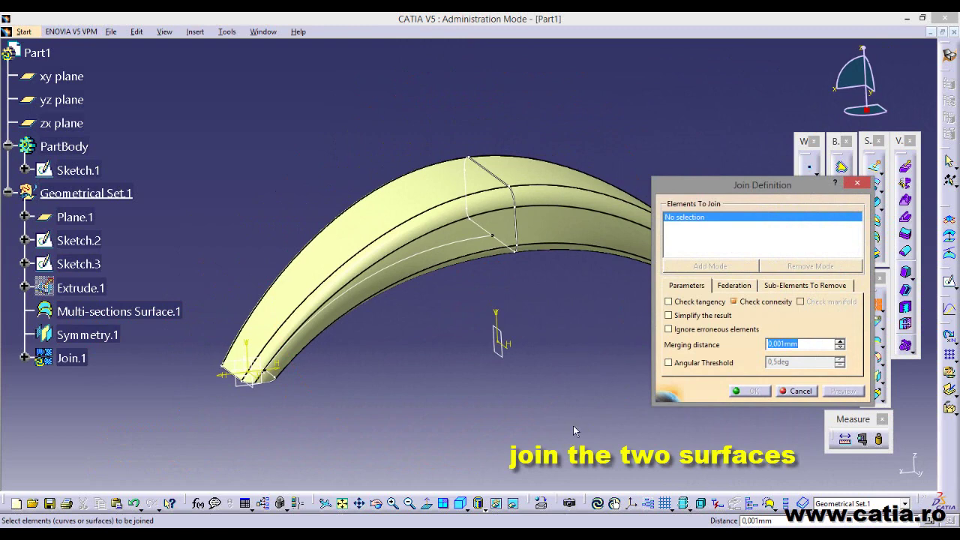
pyautogui.click(132, 312)
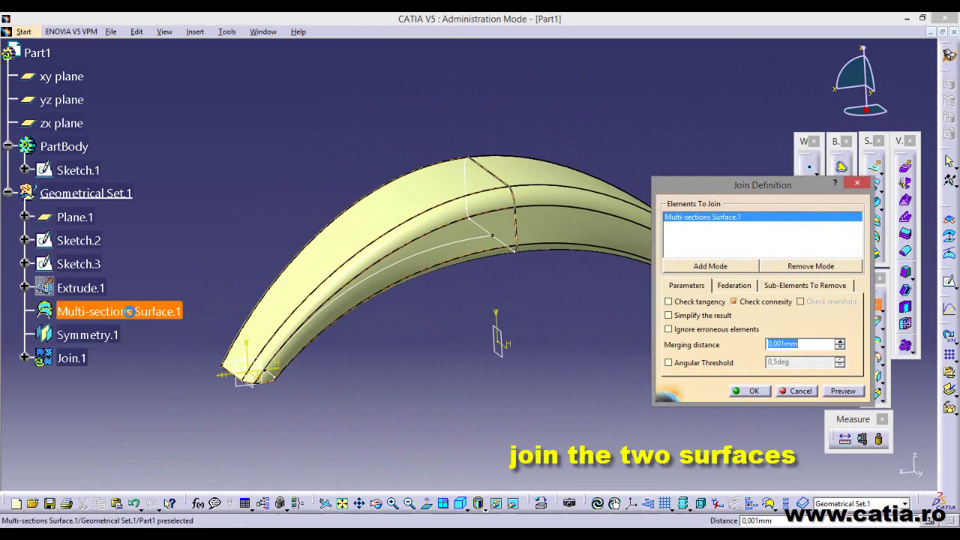
pyautogui.click(848, 395)
pyautogui.click(753, 391)
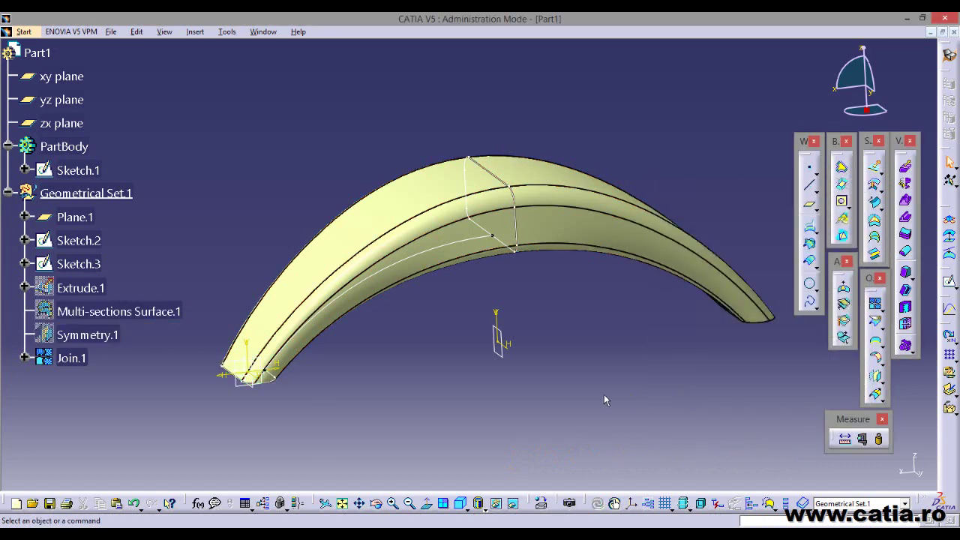
# Switch to the Part Design workbench
pyautogui.moveTo(432, 407); pyautogui.dragTo(491, 366, button='middle')
pyautogui.click(23, 33)
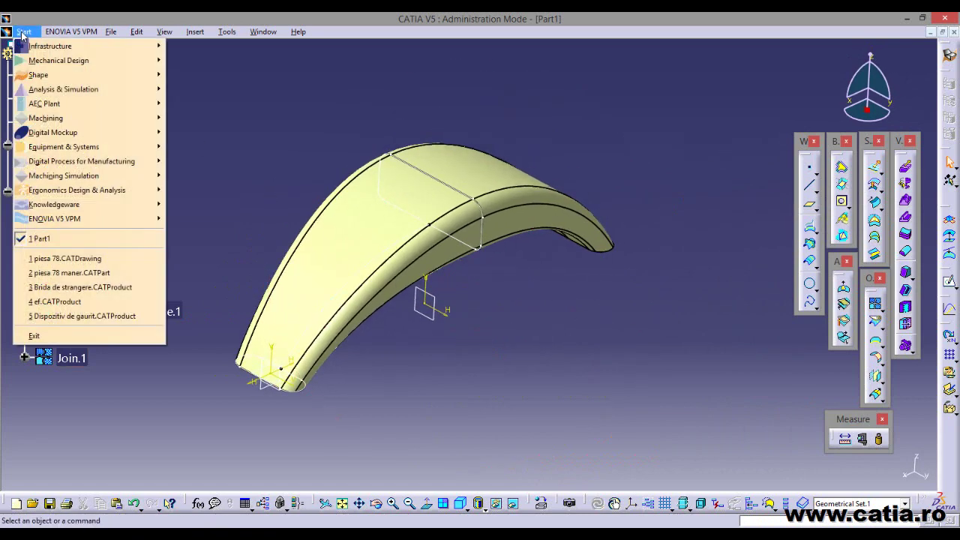
pyautogui.moveTo(60, 63)
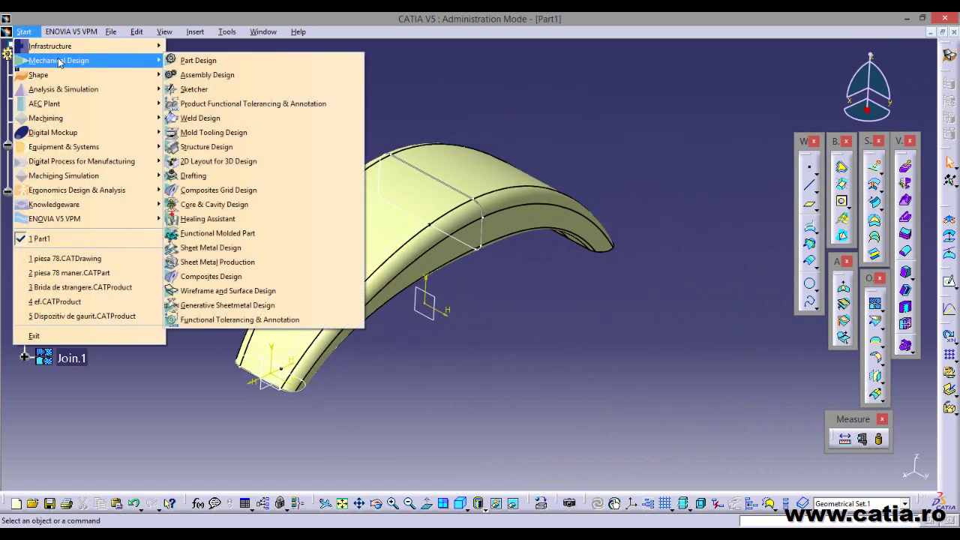
pyautogui.click(233, 66)
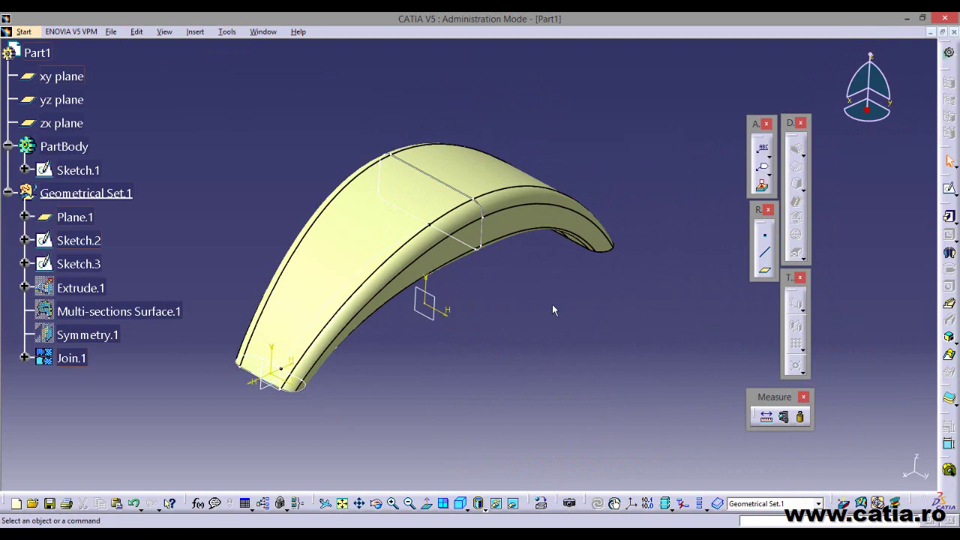
# Turn the joined surface Join.1 into a solid in the PartBody with the Close Surface command
pyautogui.moveTo(552, 304); pyautogui.dragTo(548, 302, button='middle')
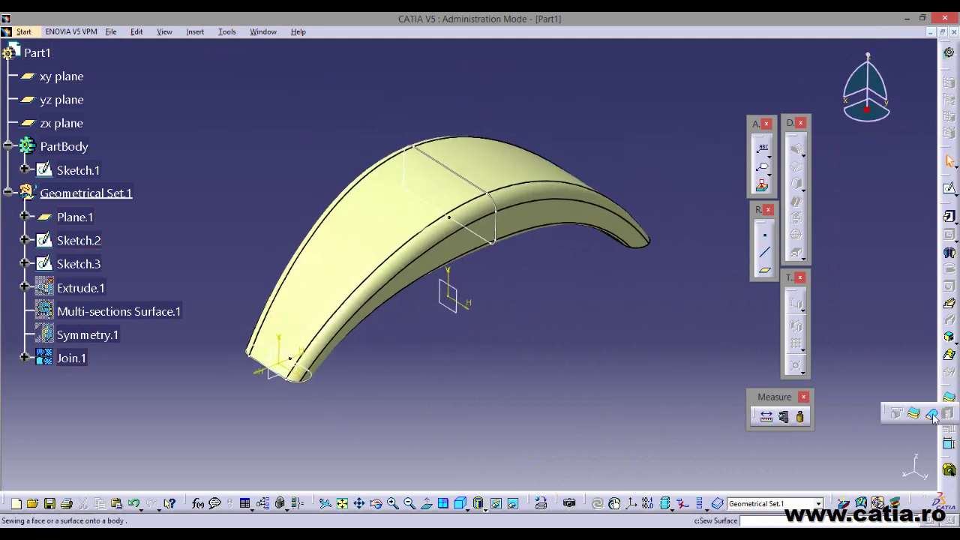
pyautogui.click(932, 416)
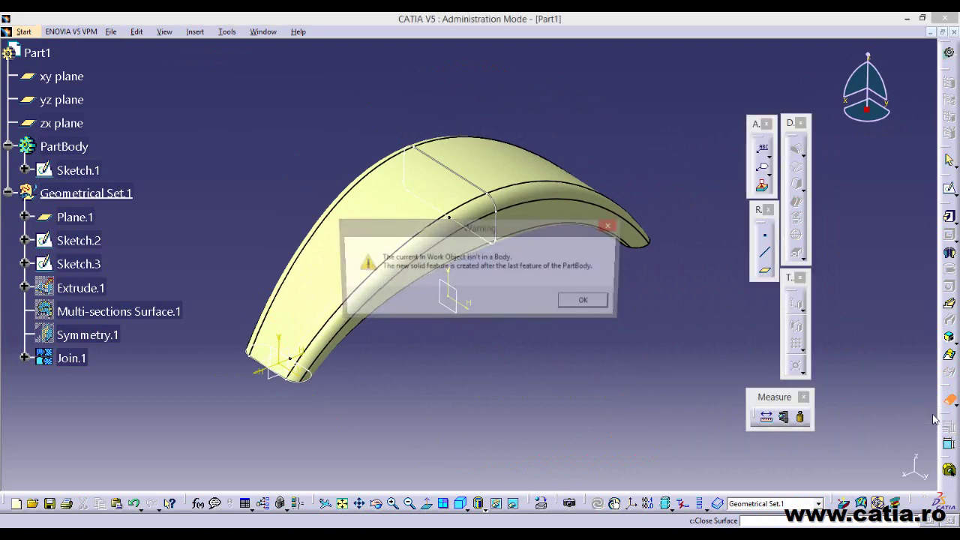
pyautogui.click(598, 303)
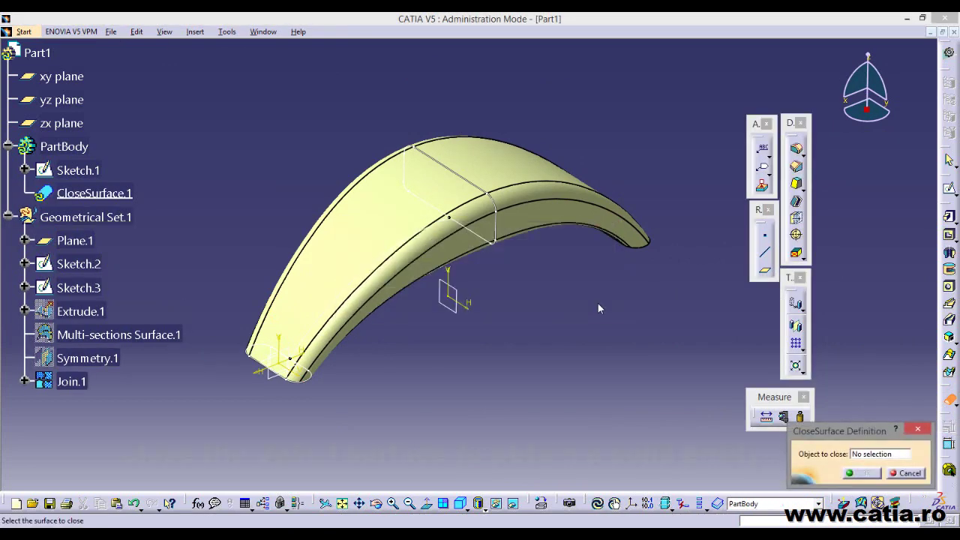
pyautogui.click(105, 381)
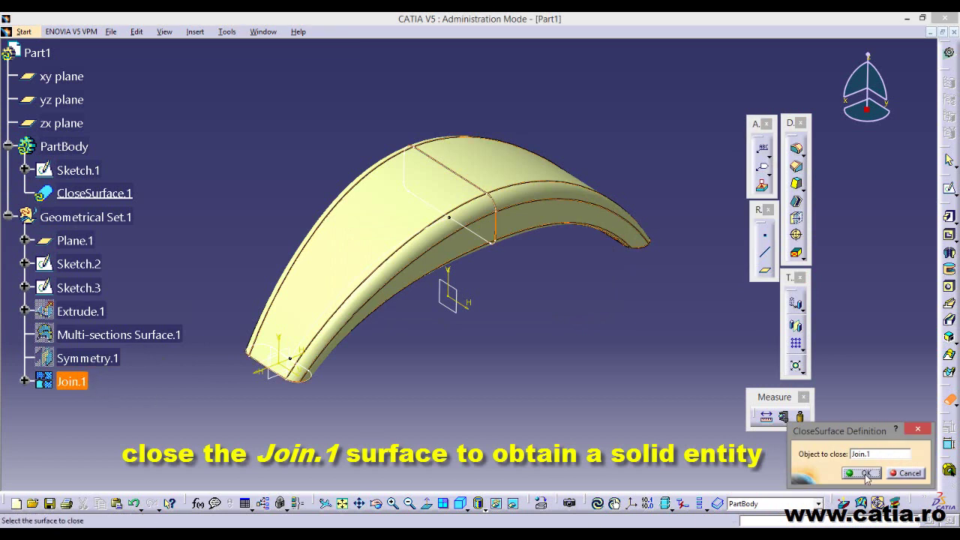
pyautogui.moveTo(862, 432); pyautogui.dragTo(676, 306)
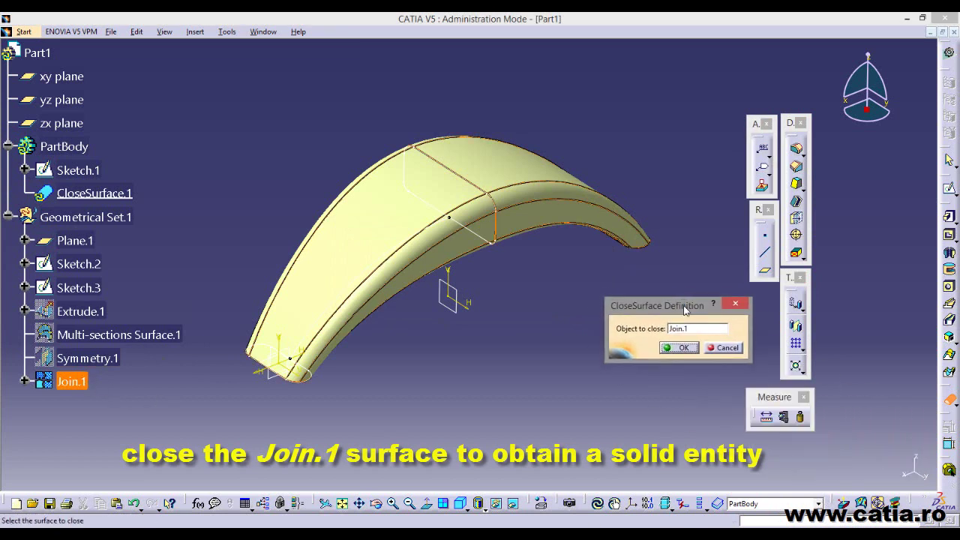
pyautogui.click(680, 348)
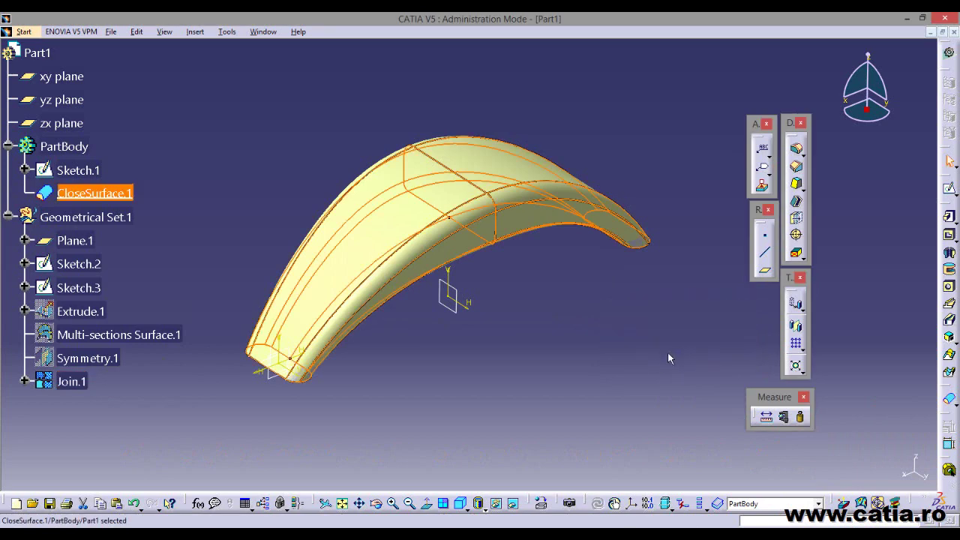
# Hide the joined surface Join.1 and the guide curve Sketch.3 running along the underside of the handle
pyautogui.rightClick(81, 383)
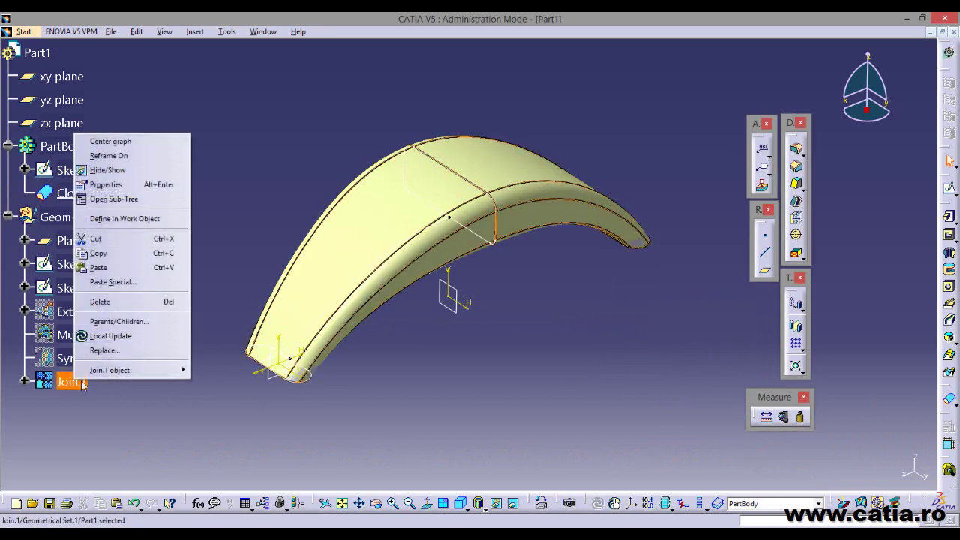
pyautogui.click(146, 173)
pyautogui.moveTo(559, 348); pyautogui.dragTo(447, 109, button='middle')
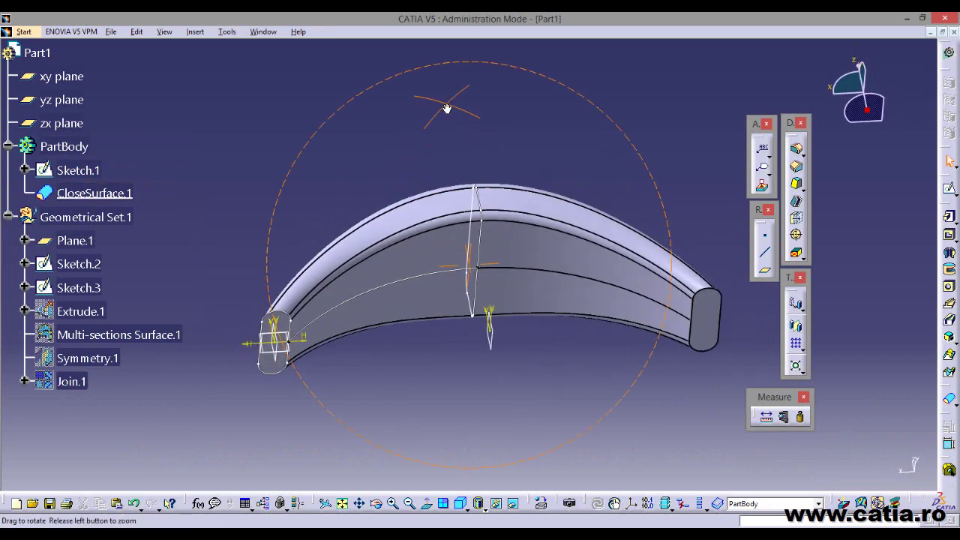
pyautogui.moveTo(444, 348); pyautogui.dragTo(552, 255, button='middle')
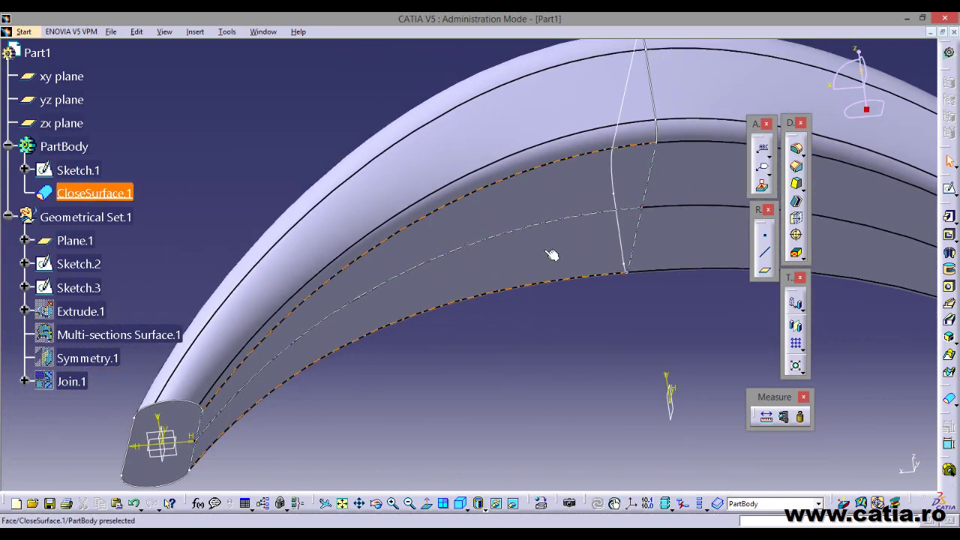
pyautogui.rightClick(541, 225)
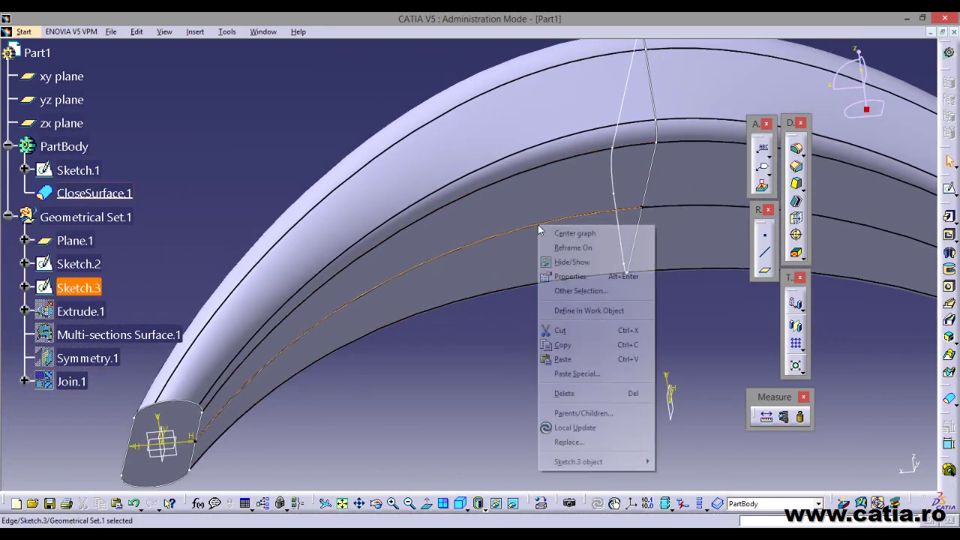
pyautogui.click(588, 264)
# Hide the middle profile Sketch.2 and the end profile Sketch.1
pyautogui.rightClick(619, 229)
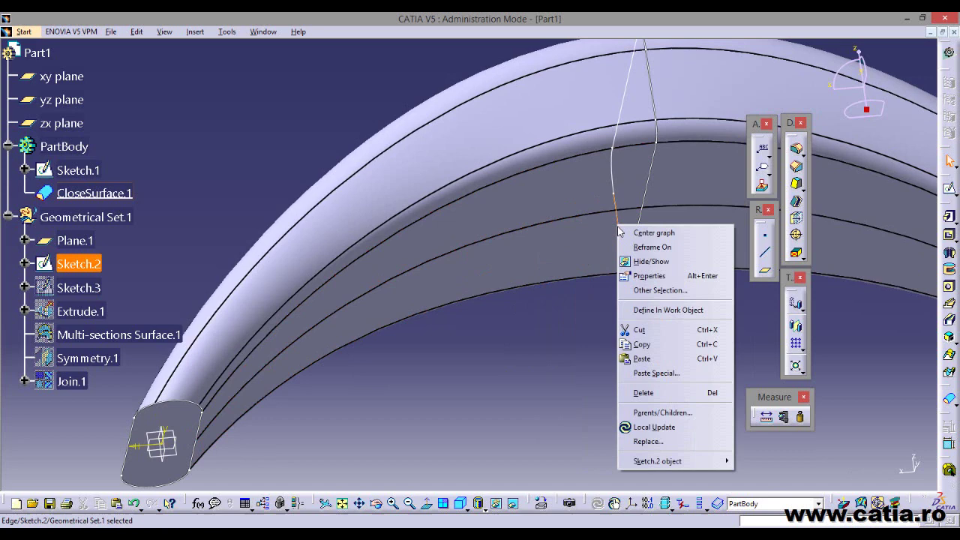
pyautogui.click(654, 264)
pyautogui.moveTo(555, 316)
pyautogui.mouseDown(button='middle')
pyautogui.moveTo(499, 296)
pyautogui.moveTo(327, 360)
pyautogui.mouseUp(button='middle')
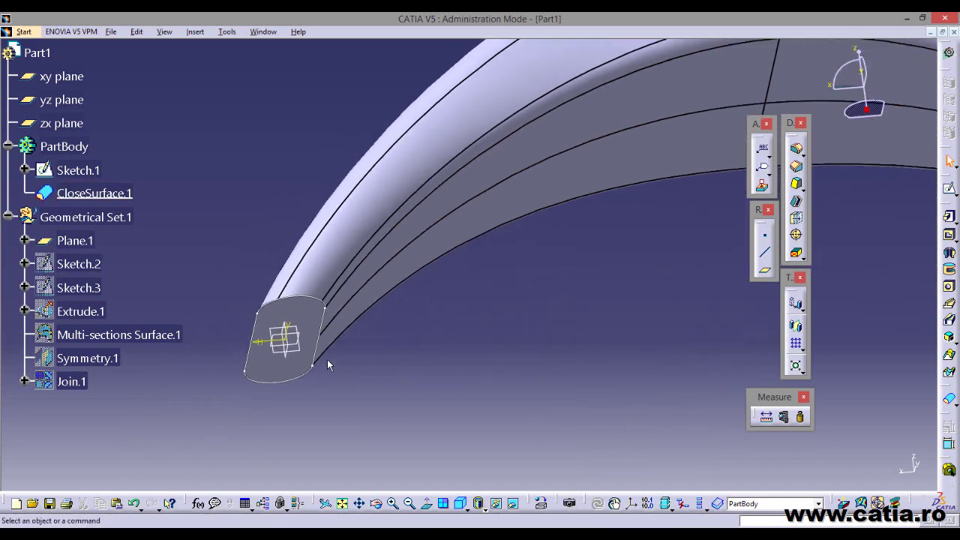
pyautogui.rightClick(327, 327)
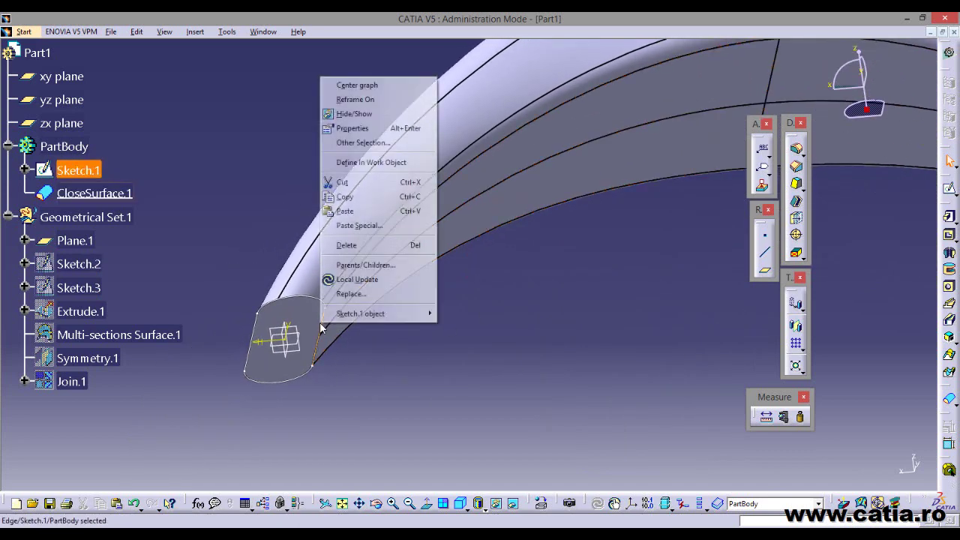
pyautogui.click(389, 114)
# Sketch a rectangle about 11 by 18 mm on the handle's flat end face, centered on the origin
pyautogui.moveTo(547, 213)
pyautogui.mouseDown(button='middle')
pyautogui.moveTo(560, 176)
pyautogui.moveTo(597, 363)
pyautogui.moveTo(564, 346)
pyautogui.moveTo(547, 215)
pyautogui.moveTo(540, 221)
pyautogui.mouseUp(button='middle')
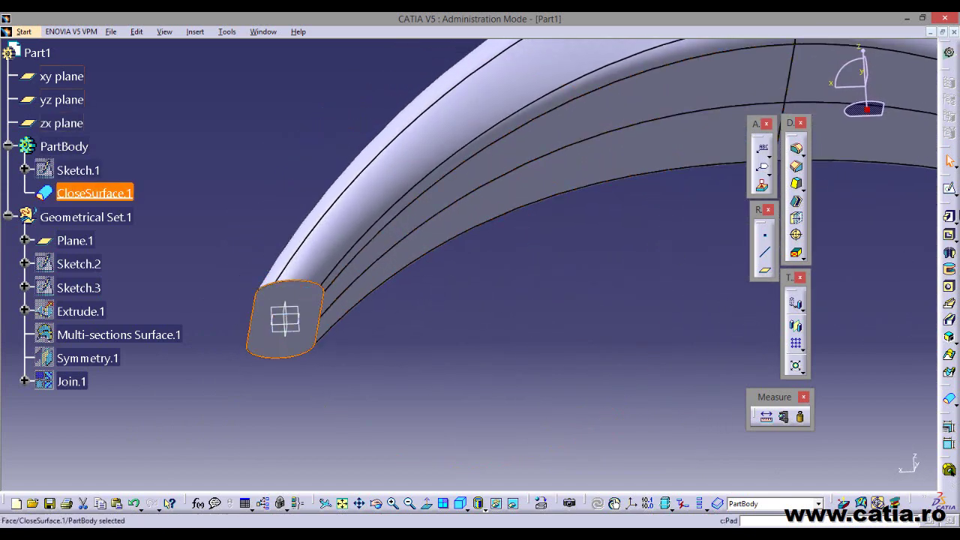
pyautogui.click(950, 190)
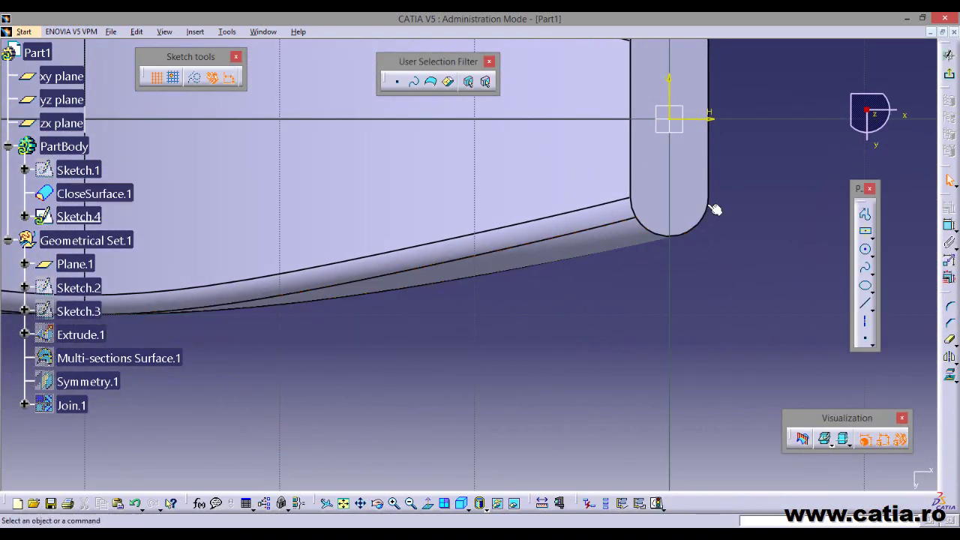
pyautogui.moveTo(483, 355)
pyautogui.mouseDown(button='middle')
pyautogui.moveTo(458, 395)
pyautogui.moveTo(466, 416)
pyautogui.mouseUp(button='middle')
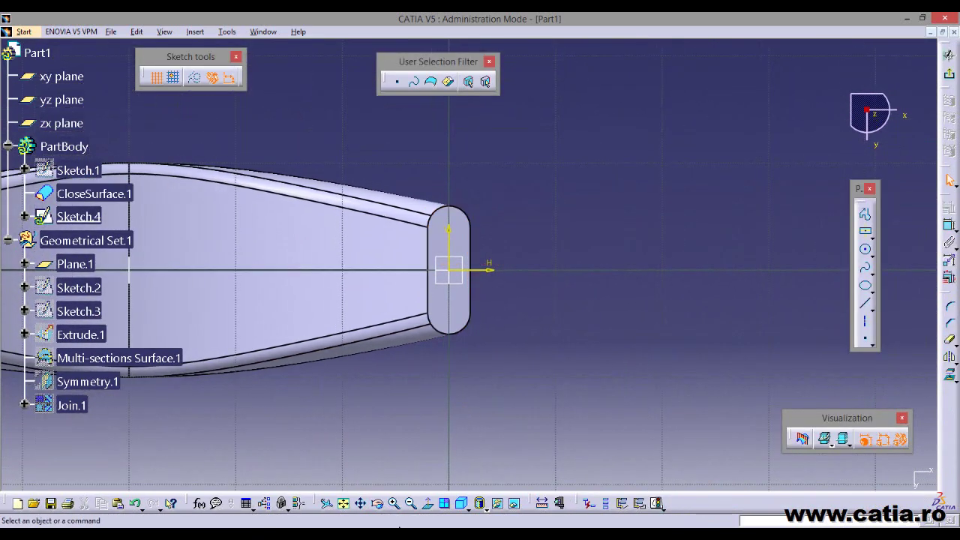
pyautogui.hotkey('alt', 'Tab')
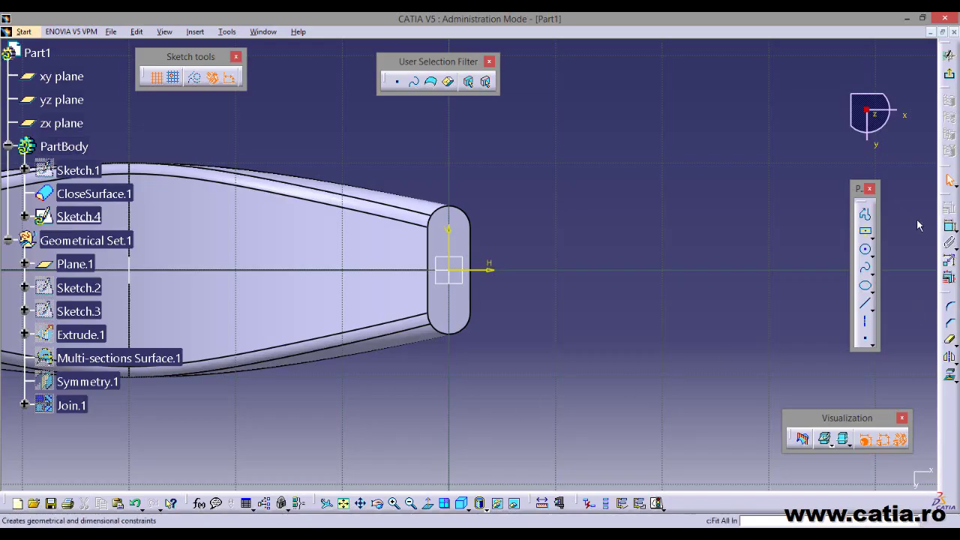
pyautogui.click(866, 231)
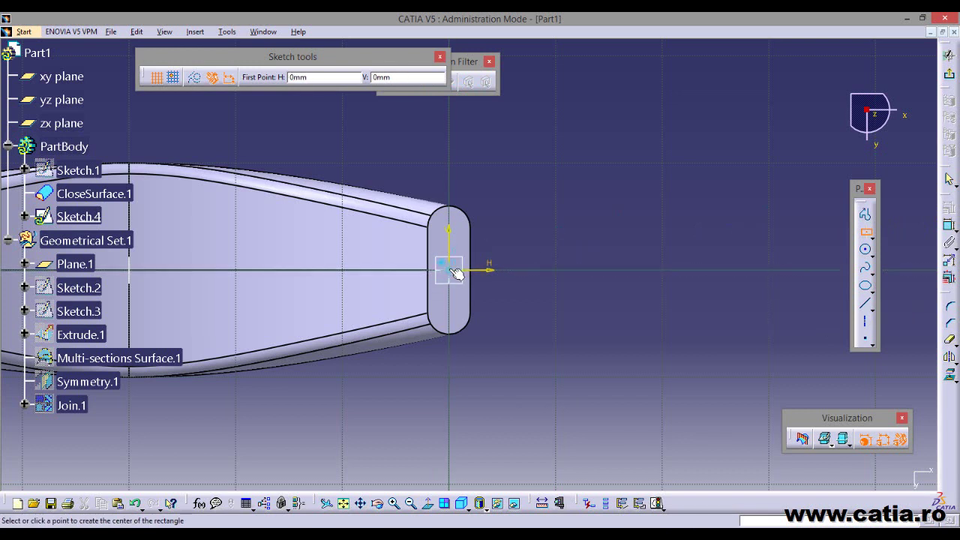
pyautogui.click(454, 270)
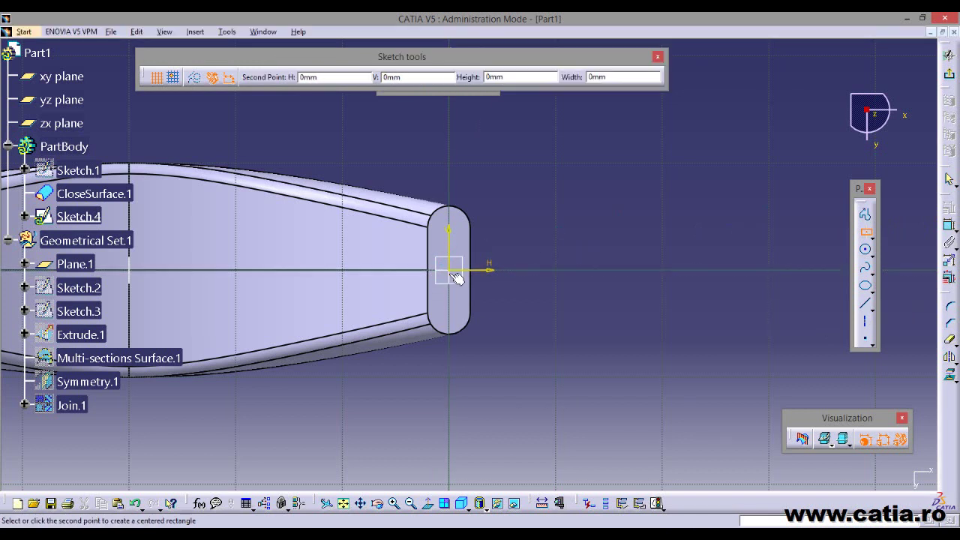
pyautogui.click(508, 368)
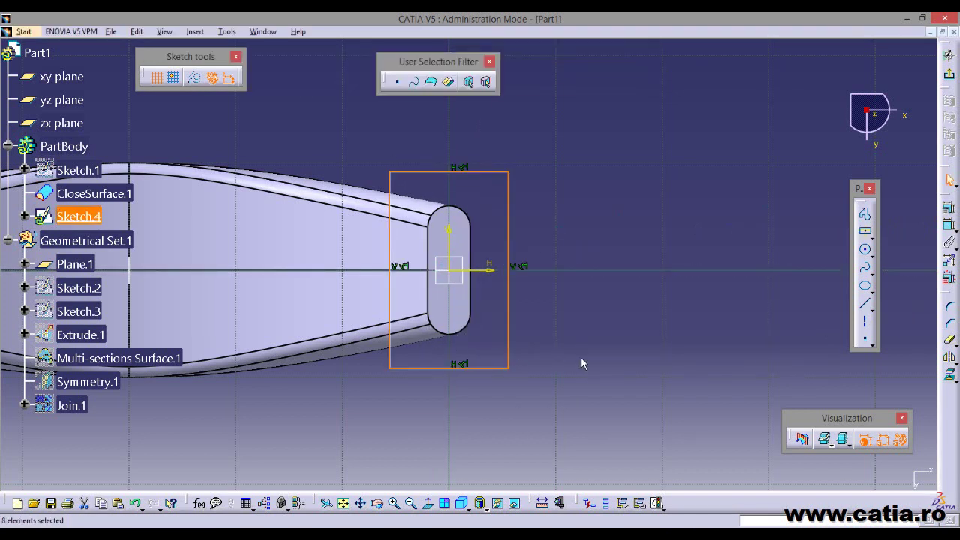
# Dimension the rectangle's width between its two vertical sides and set it to 10 mm as in the drawing
pyautogui.click(948, 224)
pyautogui.click(390, 185)
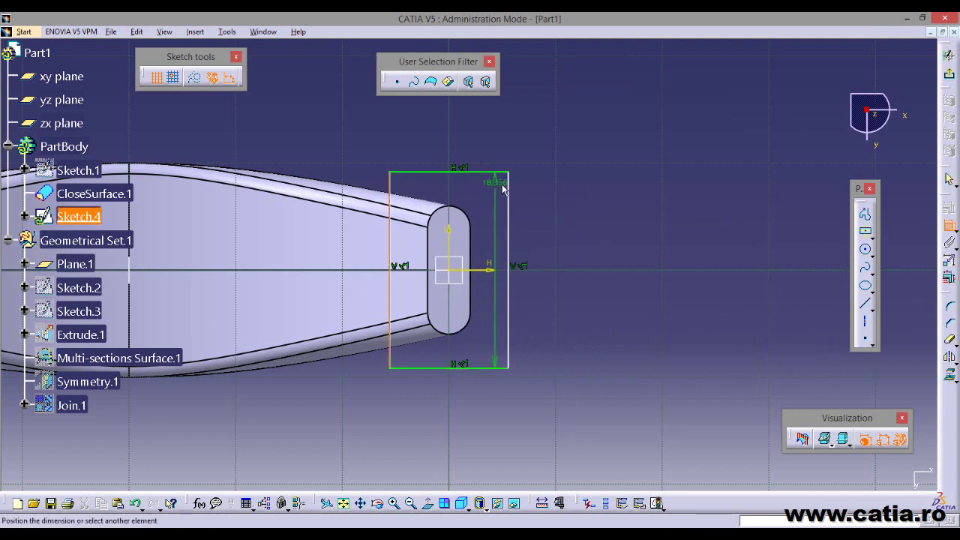
pyautogui.click(508, 188)
pyautogui.click(452, 147)
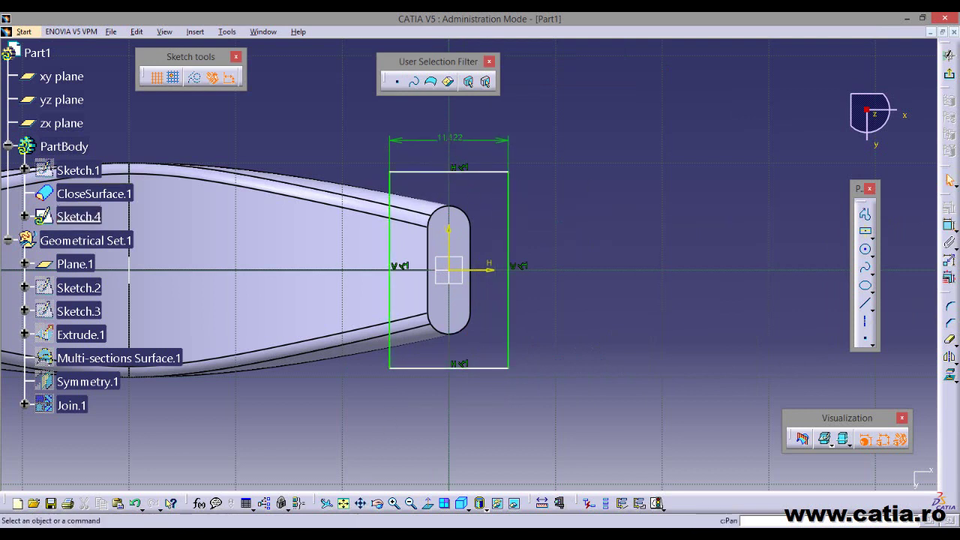
pyautogui.hotkey('alt', 'Tab')
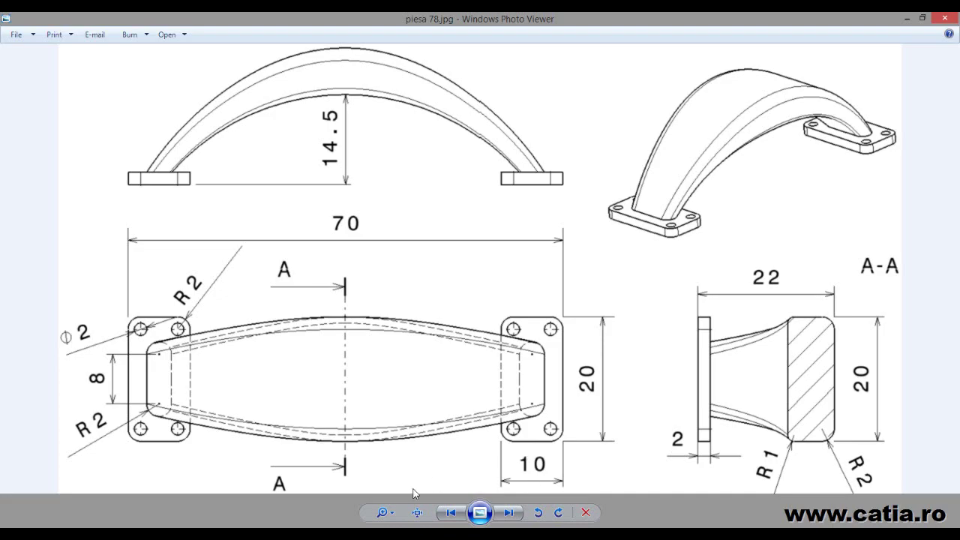
pyautogui.hotkey('alt', 'Tab')
pyautogui.doubleClick(450, 138)
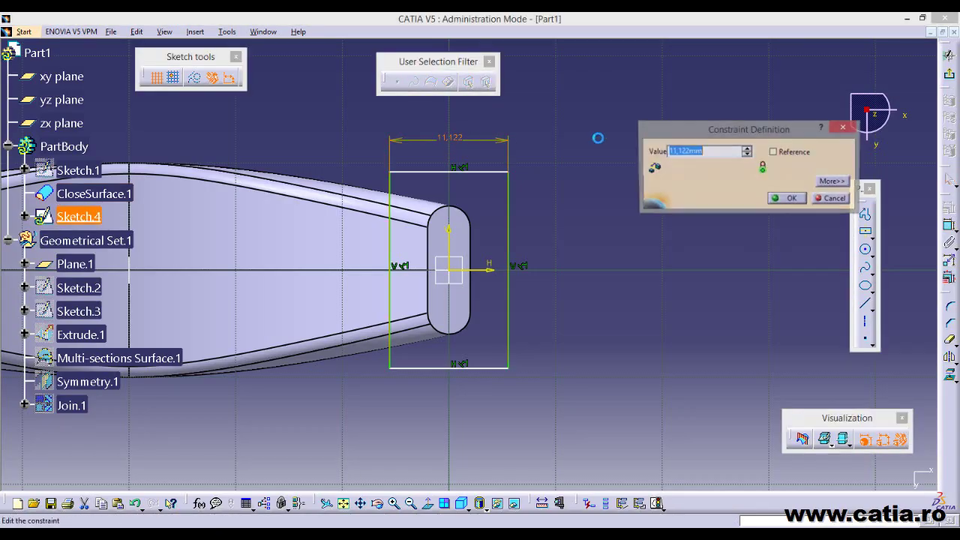
pyautogui.press('Return')
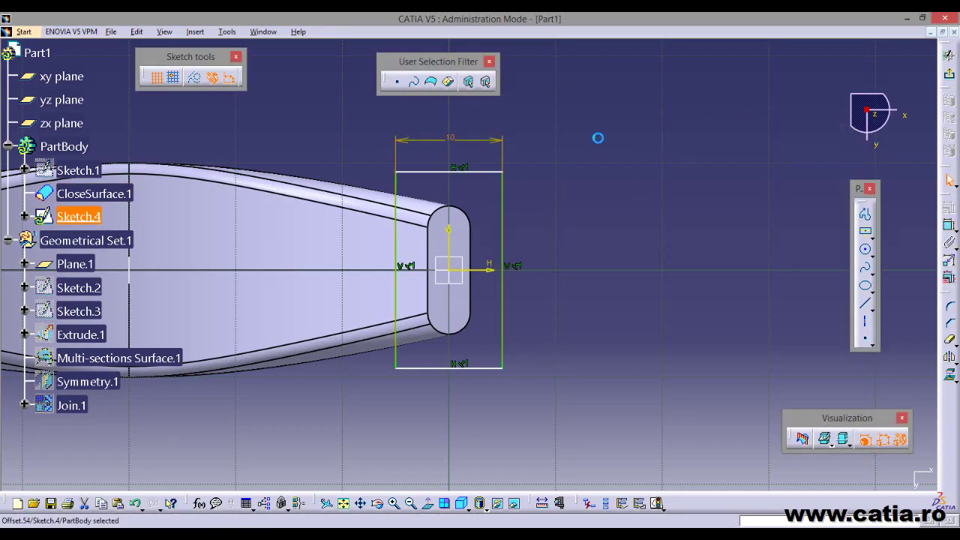
# Dimension the rectangle's height between its two horizontal sides and set it to 20 mm as in the drawing
pyautogui.click(606, 187)
pyautogui.click(949, 224)
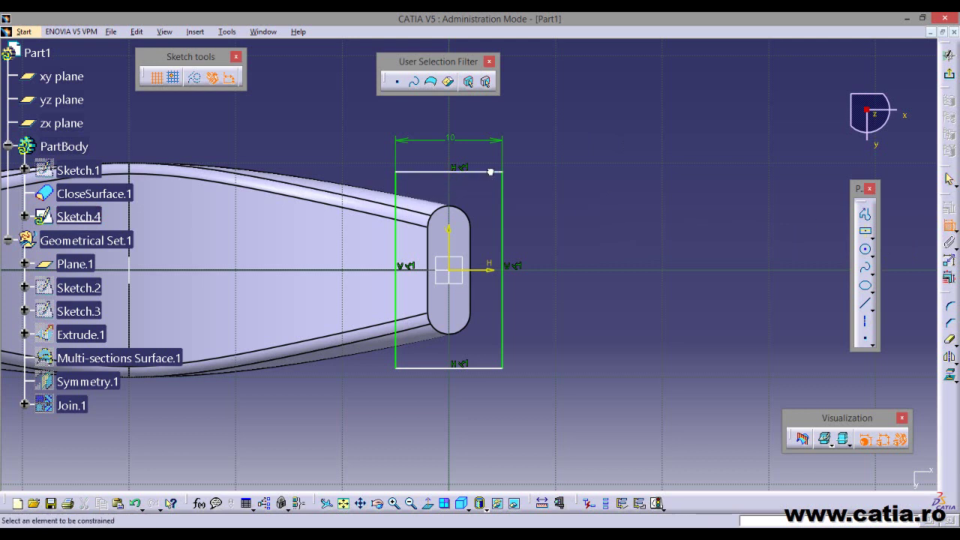
pyautogui.click(490, 172)
pyautogui.click(497, 369)
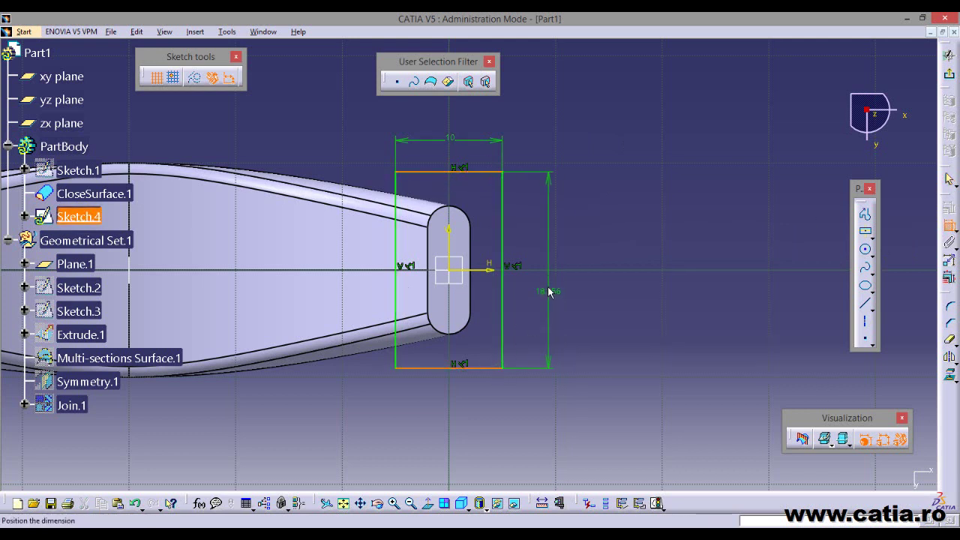
pyautogui.click(546, 290)
pyautogui.click(372, 531)
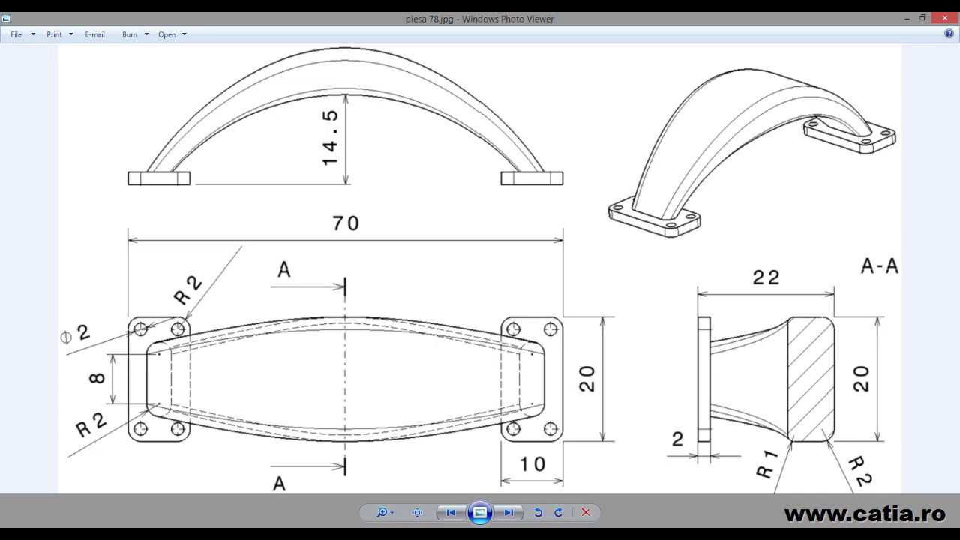
pyautogui.click(375, 531)
pyautogui.doubleClick(549, 279)
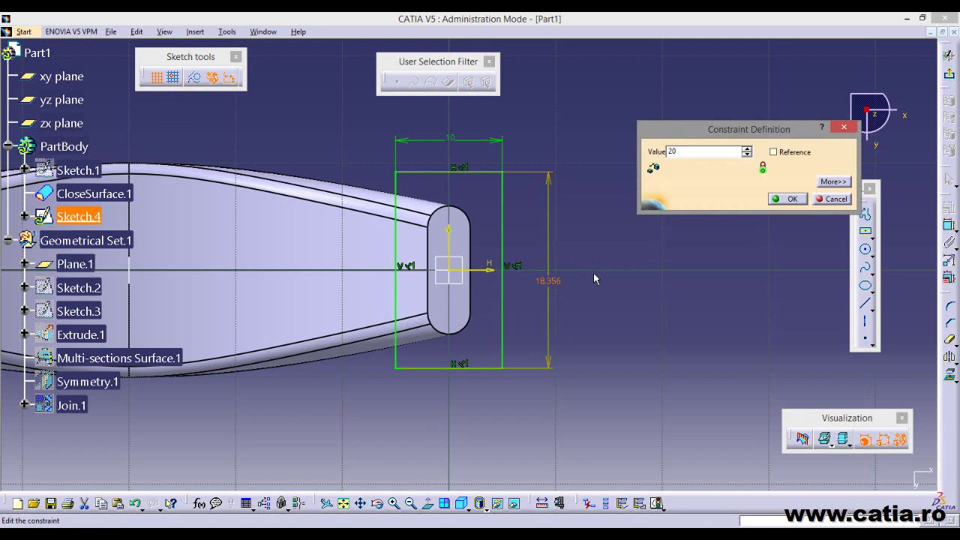
pyautogui.press('Return')
pyautogui.click(609, 220)
# Round the rectangle's four corners with freehand radii of about 2 to 3.6 mm
pyautogui.moveTo(585, 212); pyautogui.dragTo(574, 217, button='middle')
pyautogui.click(951, 307)
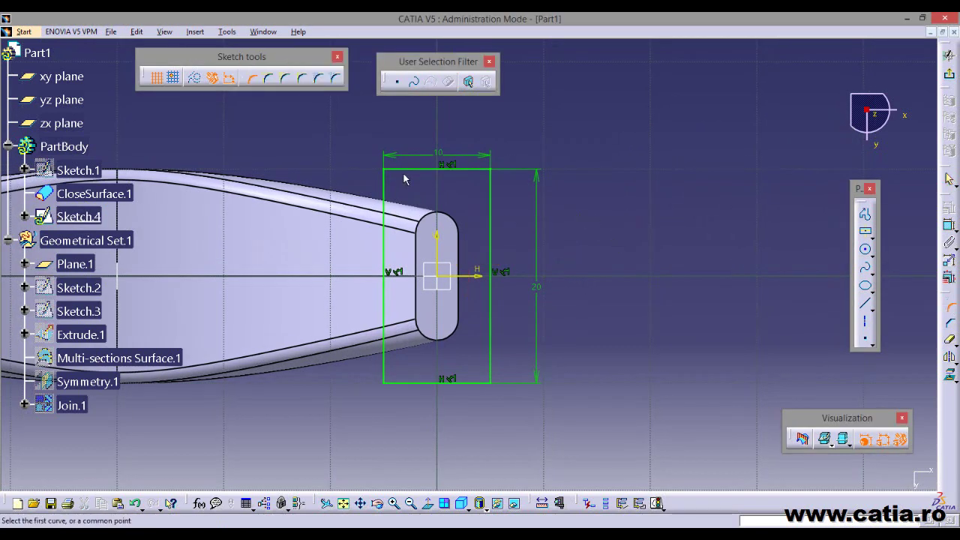
pyautogui.click(385, 184)
pyautogui.click(403, 171)
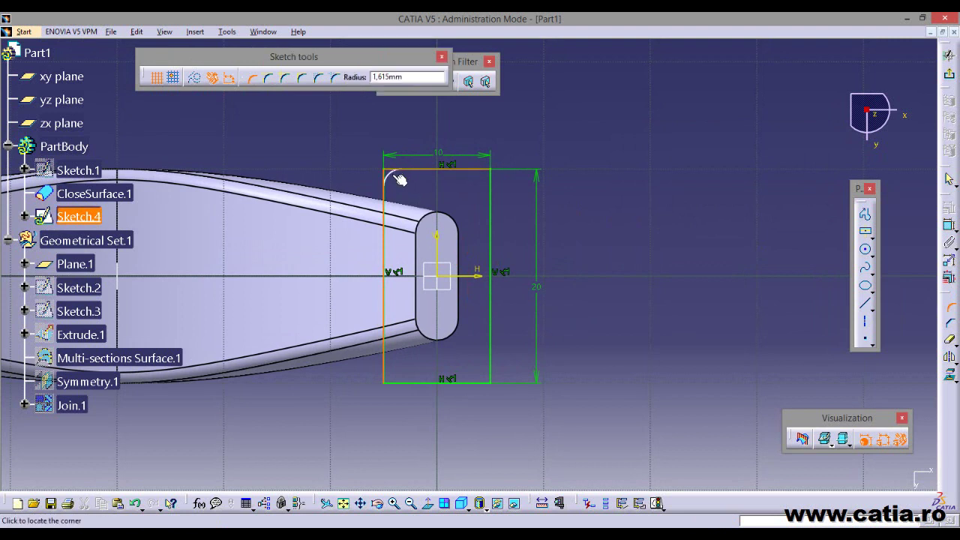
pyautogui.click(393, 177)
pyautogui.click(492, 184)
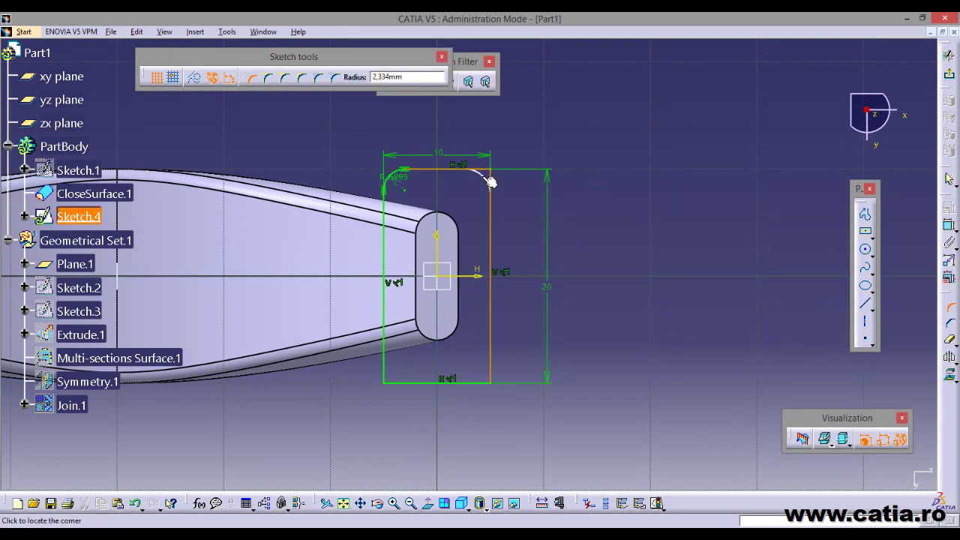
pyautogui.click(488, 180)
pyautogui.click(488, 375)
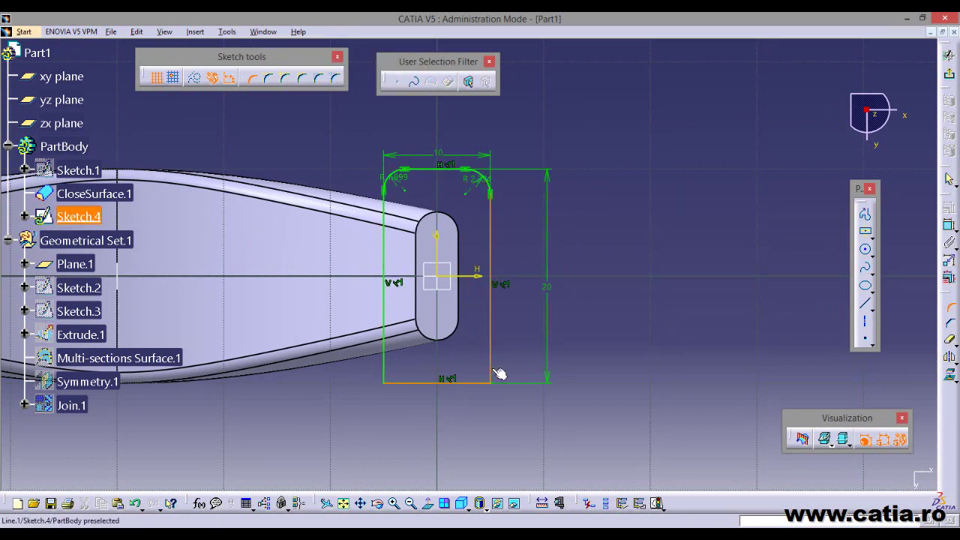
pyautogui.click(492, 369)
pyautogui.click(487, 374)
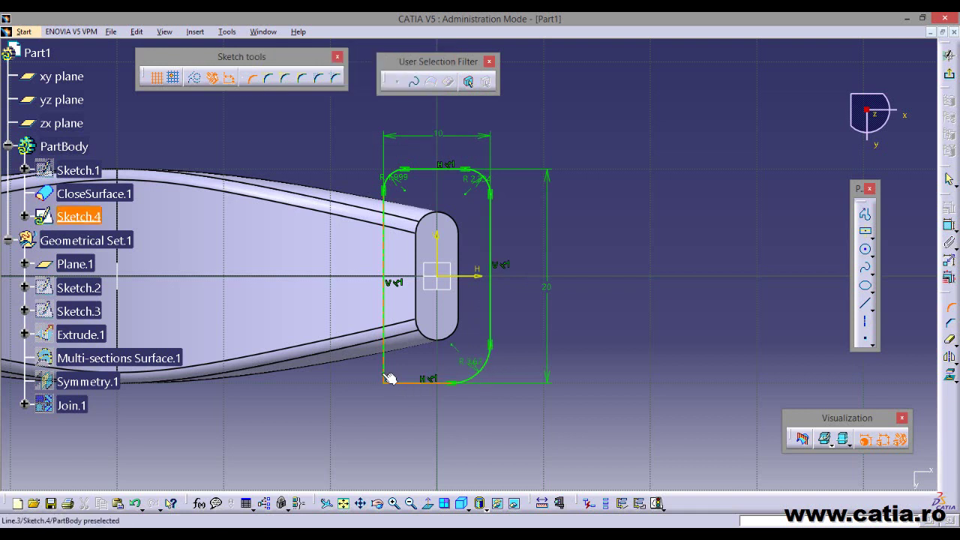
pyautogui.click(399, 380)
pyautogui.click(402, 379)
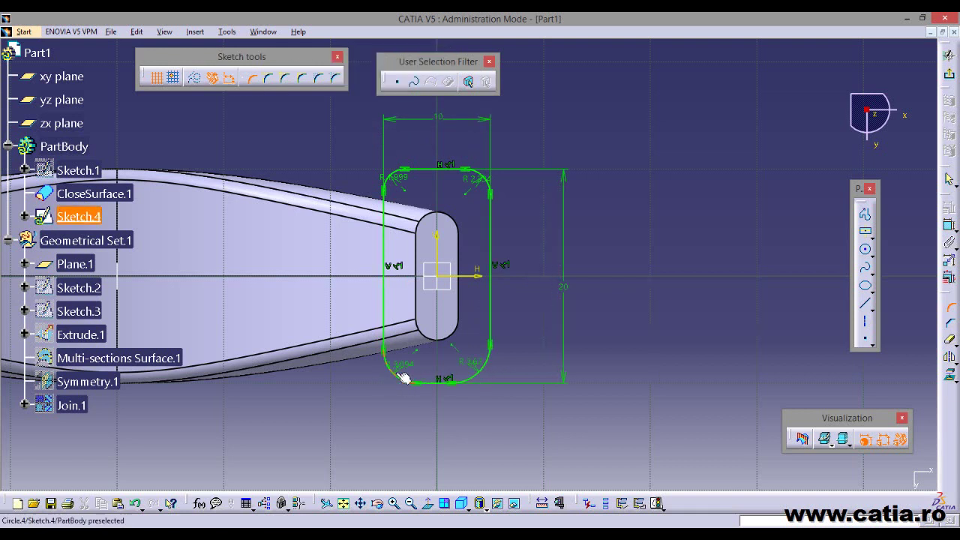
pyautogui.click(950, 309)
# Create an equivalent dimensions relation from the four corner radii of Sketch.4, filtering its parameters by Length
pyautogui.moveTo(643, 308)
pyautogui.mouseDown(button='middle')
pyautogui.moveTo(617, 317)
pyautogui.moveTo(611, 306)
pyautogui.mouseUp(button='middle')
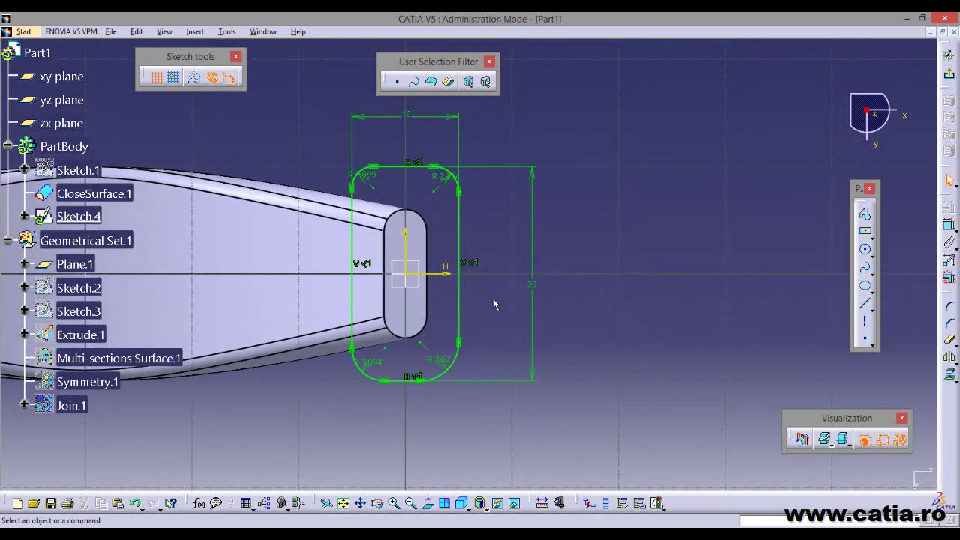
pyautogui.click(299, 504)
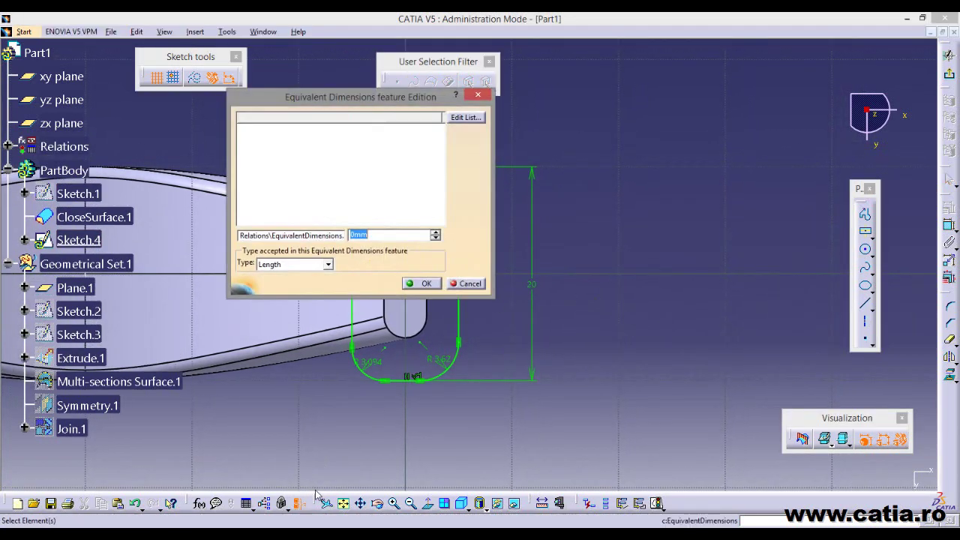
pyautogui.moveTo(412, 97); pyautogui.dragTo(748, 78)
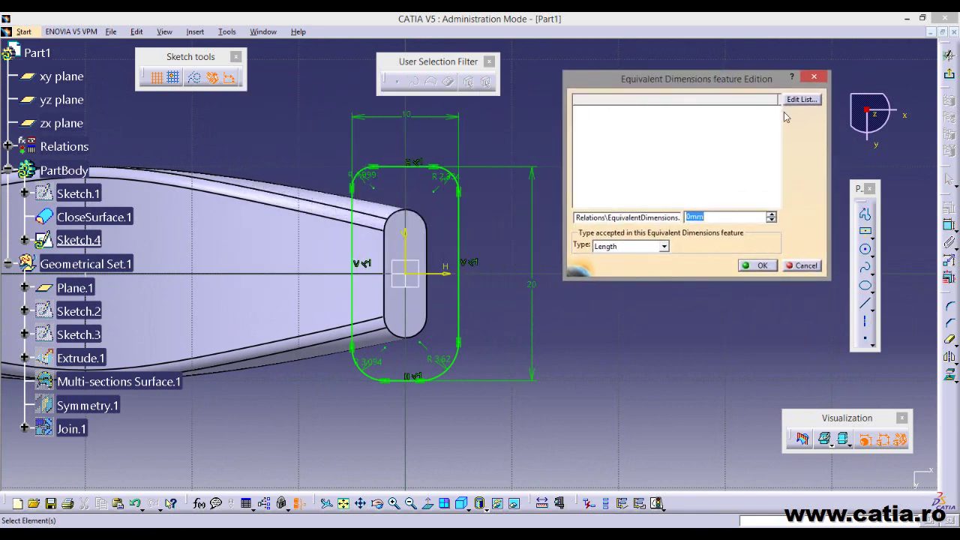
pyautogui.click(802, 99)
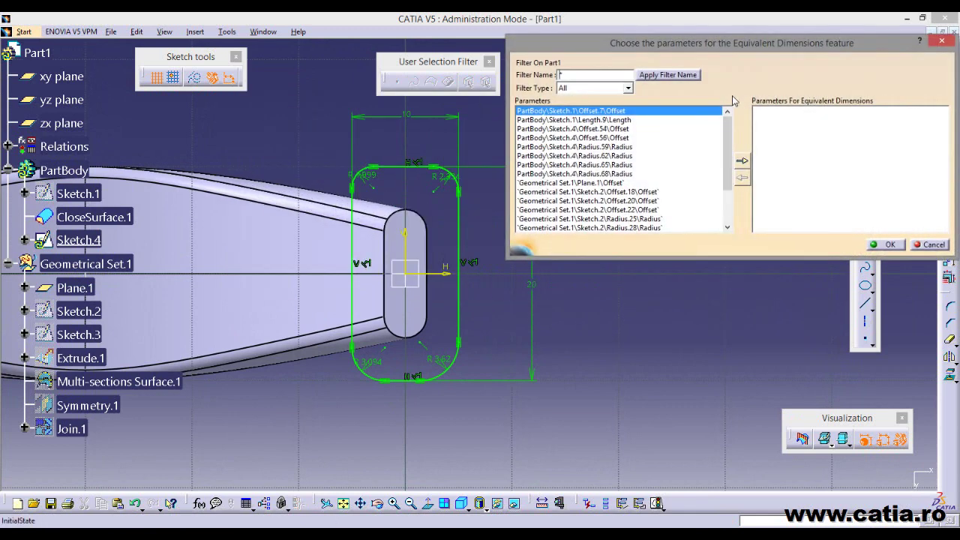
pyautogui.click(628, 88)
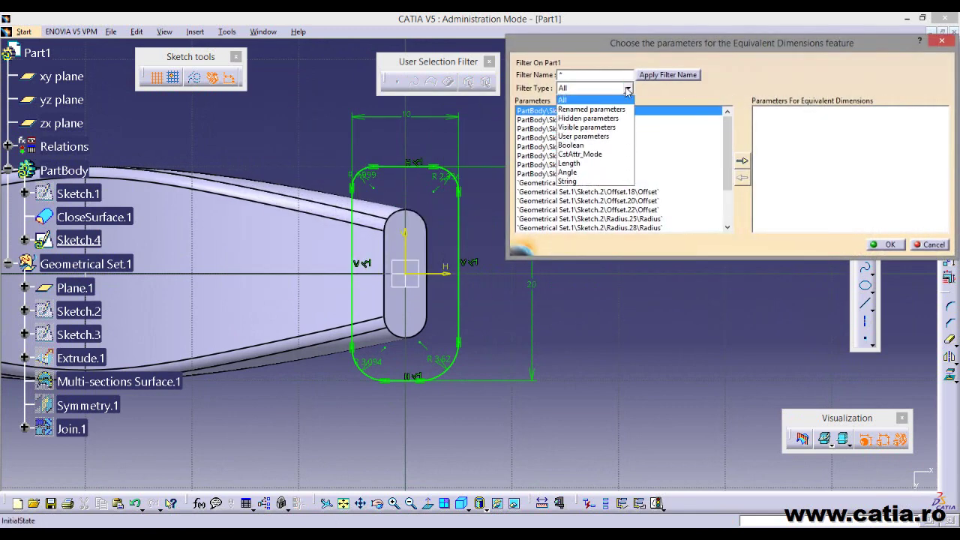
pyautogui.click(589, 164)
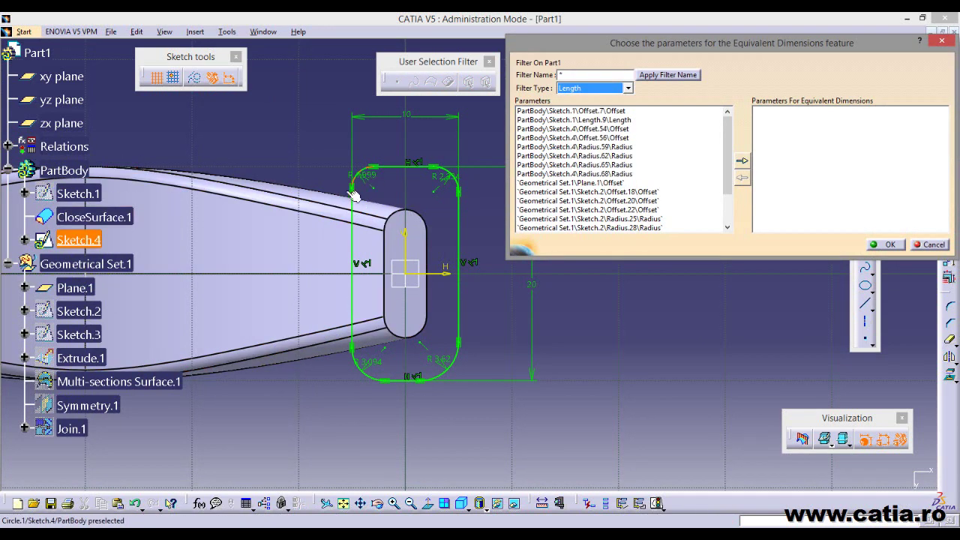
pyautogui.click(78, 240)
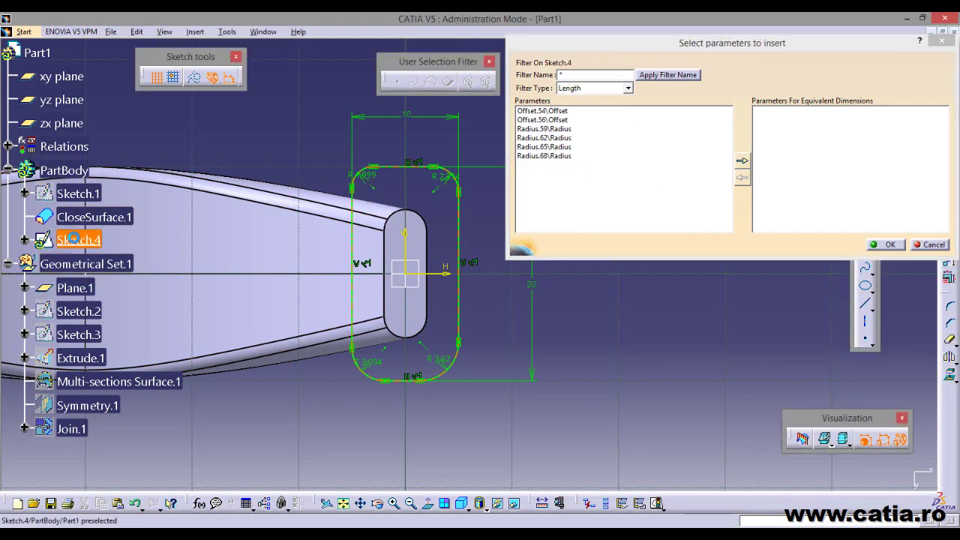
pyautogui.click(570, 129)
pyautogui.keyDown('shift'); pyautogui.click(561, 156); pyautogui.keyUp('shift')
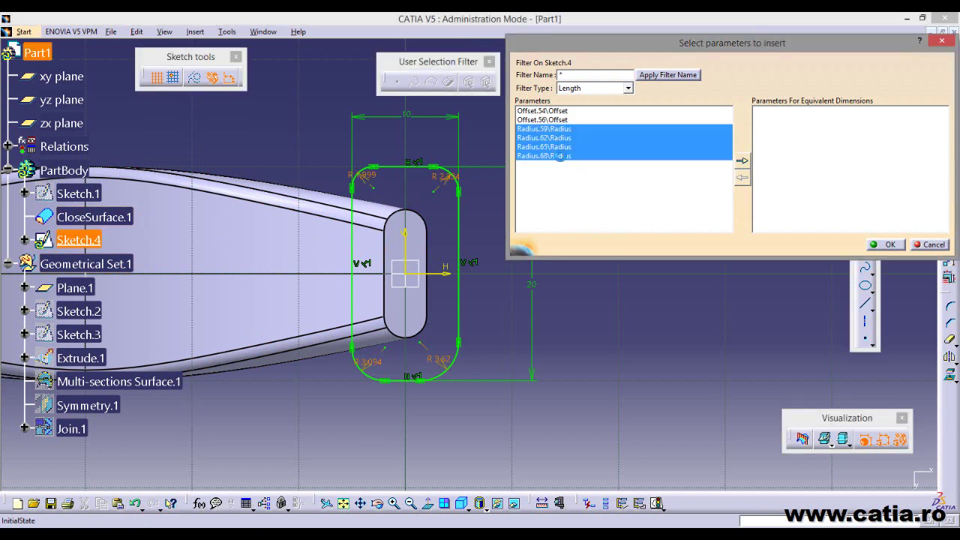
pyautogui.click(742, 161)
pyautogui.click(885, 245)
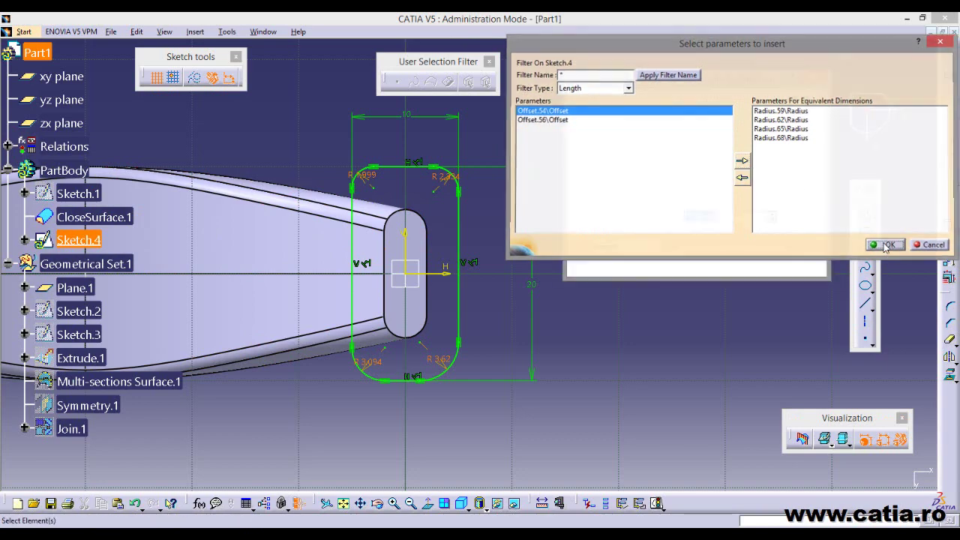
# Look up the foot's corner radius in the drawing and set the equivalent dimensions value to 2 mm
pyautogui.hotkey('alt', 'Tab')
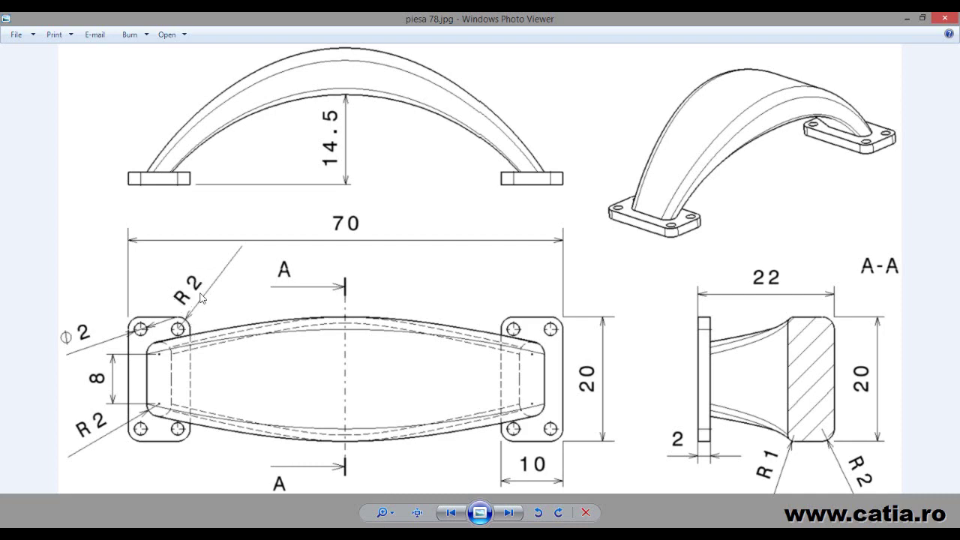
pyautogui.hotkey('alt', 'Tab')
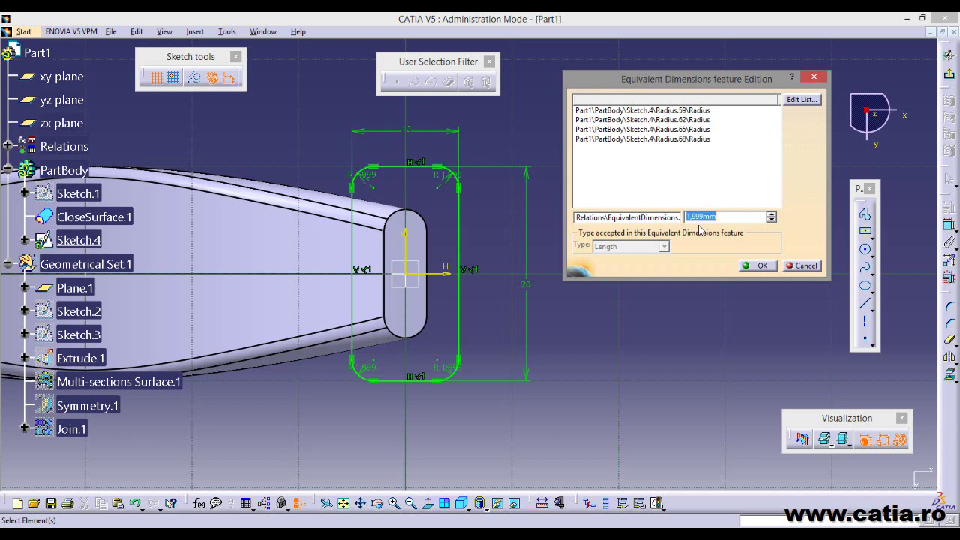
pyautogui.click(760, 265)
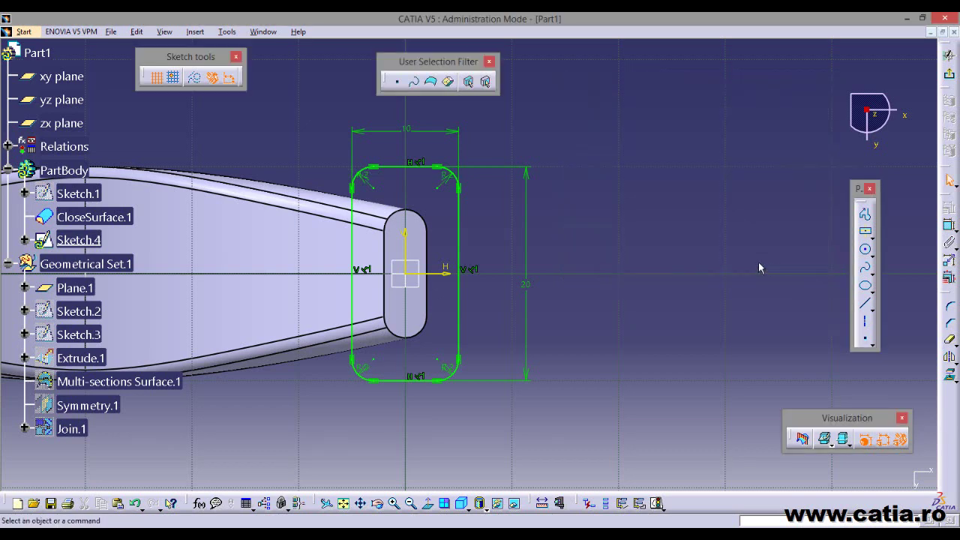
# Move the four radius dimensions outside the rectangle's corners and inspect the equivalent dimensions relation in the tree
pyautogui.moveTo(372, 183); pyautogui.dragTo(330, 165)
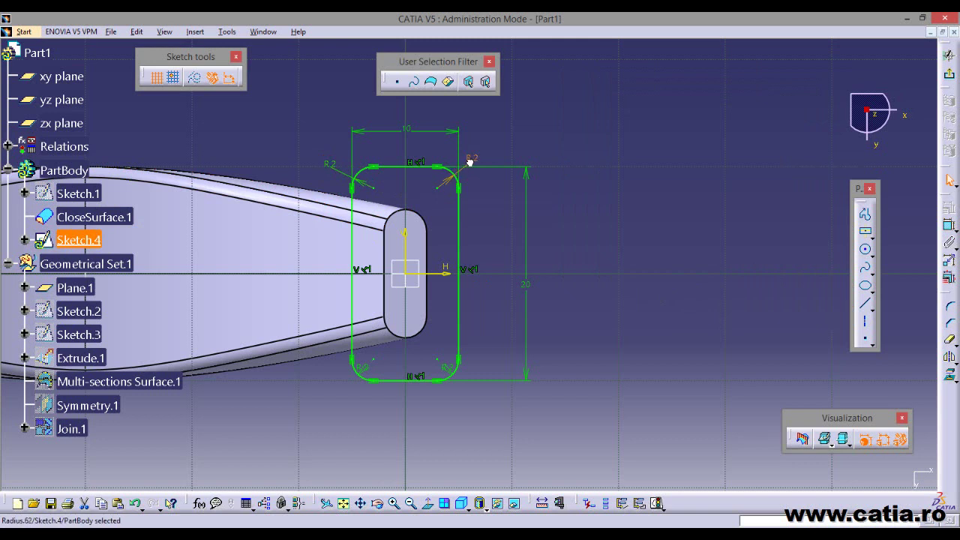
pyautogui.moveTo(449, 368); pyautogui.dragTo(463, 384)
pyautogui.moveTo(367, 369); pyautogui.dragTo(352, 383)
pyautogui.click(399, 424)
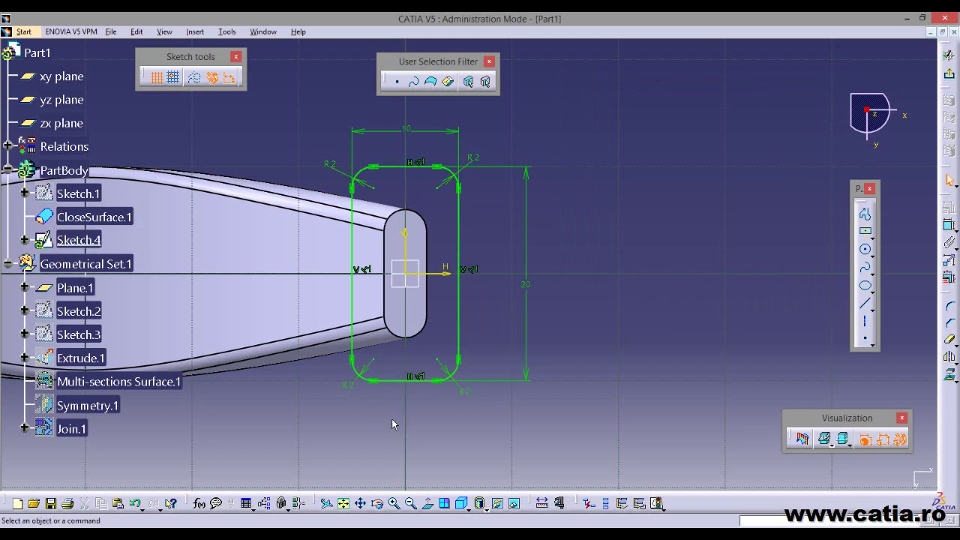
pyautogui.click(8, 147)
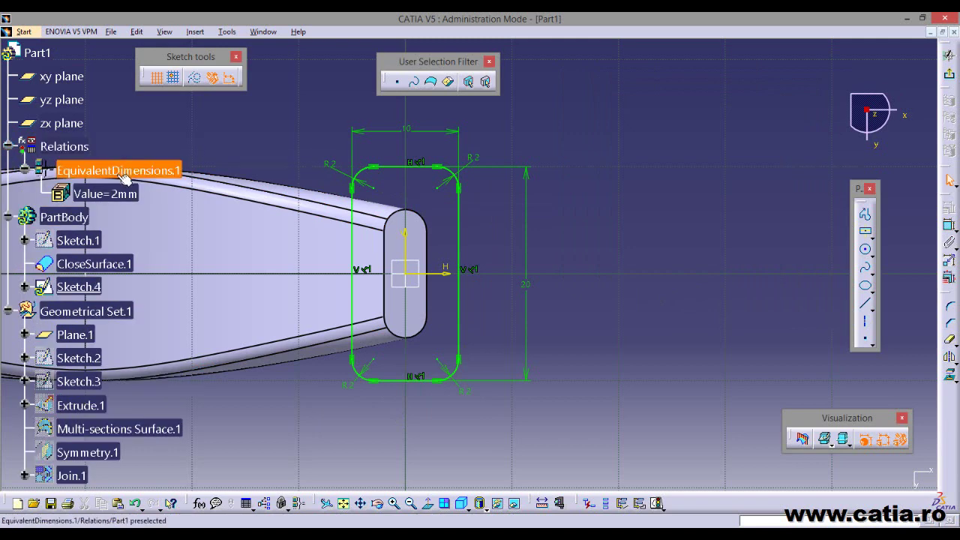
pyautogui.click(9, 147)
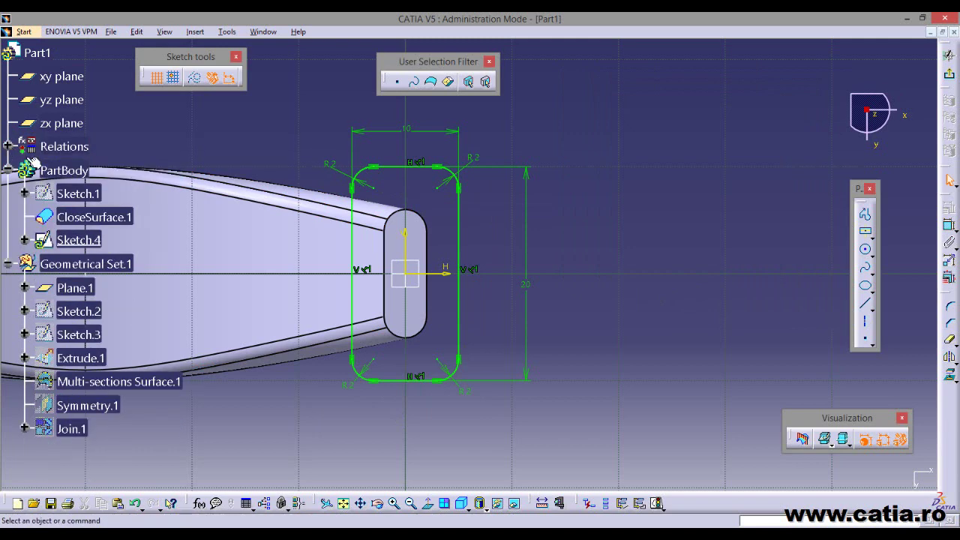
# Leave the sketch and extrude the rounded rectangle downward from the handle's end as a pad 2 mm thick, as in the drawing
pyautogui.click(948, 73)
pyautogui.moveTo(675, 168); pyautogui.dragTo(488, 377, button='middle')
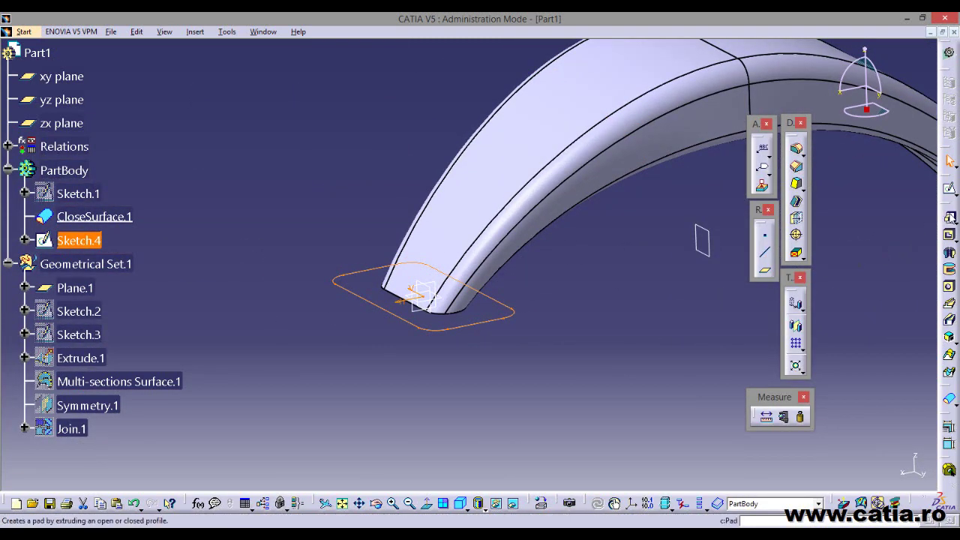
pyautogui.click(948, 216)
pyautogui.moveTo(531, 344); pyautogui.dragTo(439, 317, button='middle')
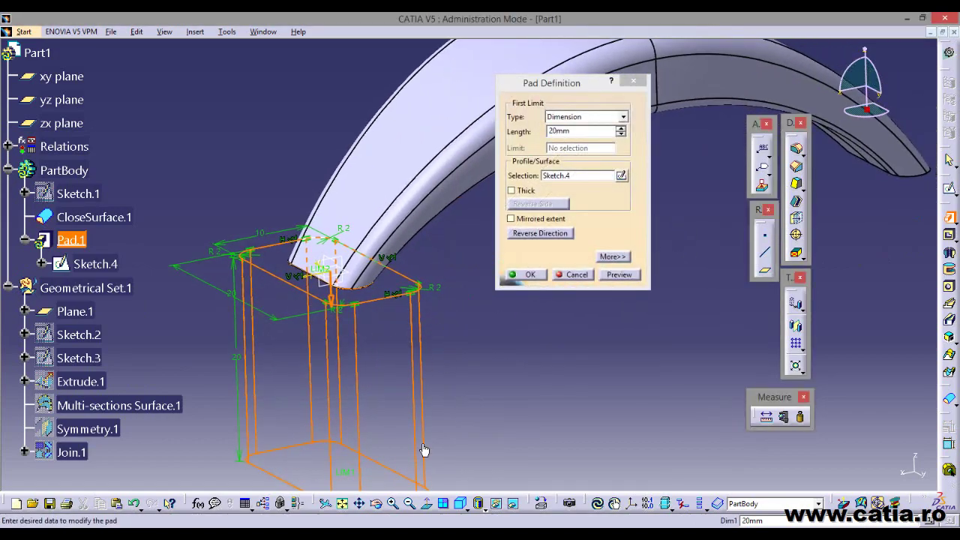
pyautogui.hotkey('alt', 'Tab')
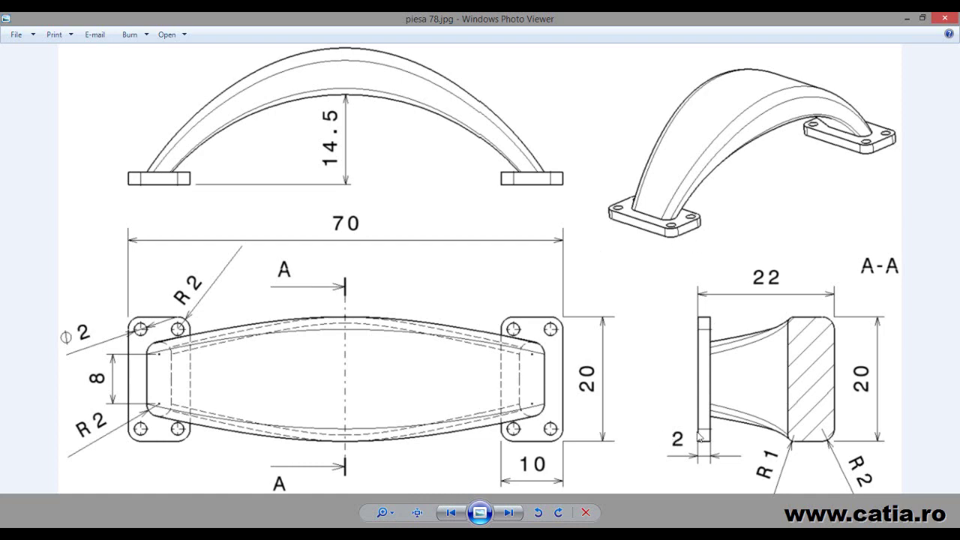
pyautogui.hotkey('alt', 'Tab')
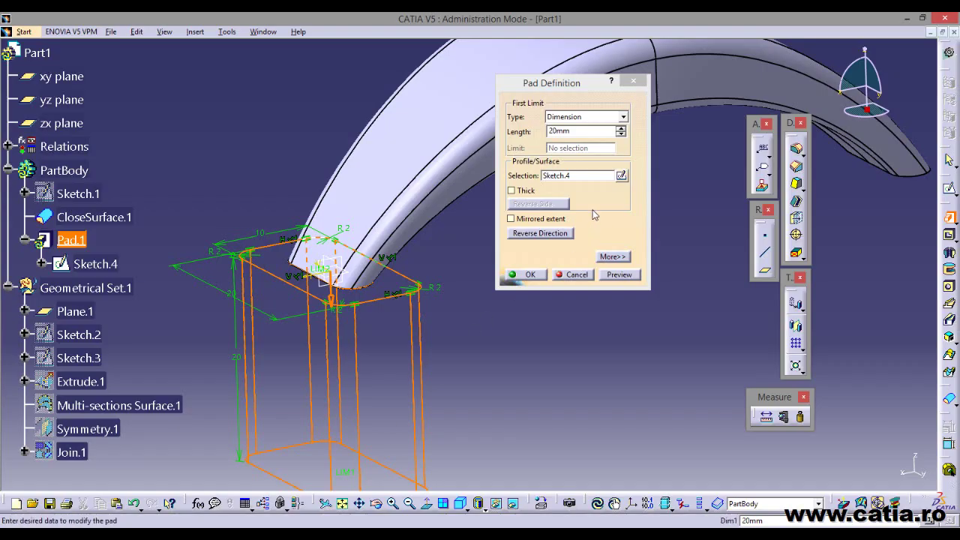
pyautogui.click(569, 132)
pyautogui.moveTo(568, 132); pyautogui.dragTo(526, 131)
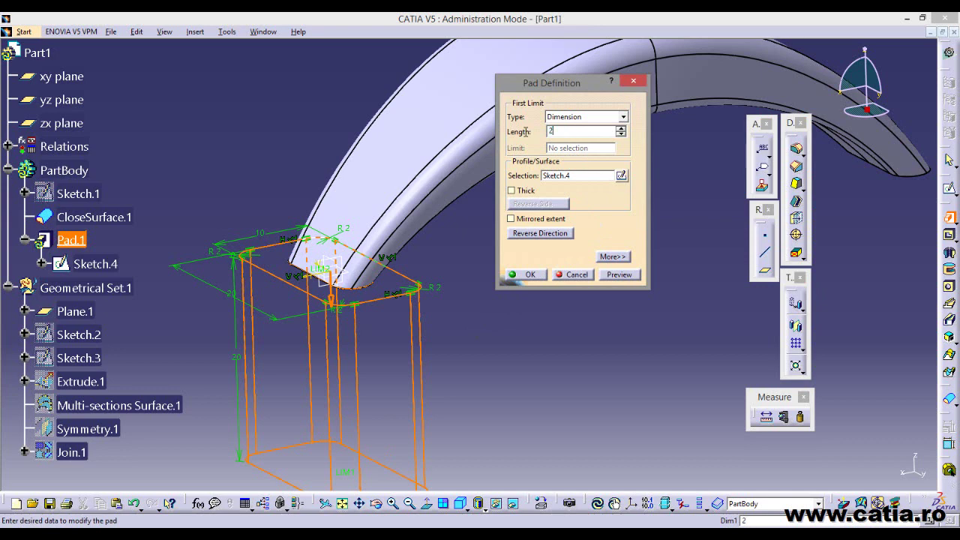
pyautogui.press('Return')
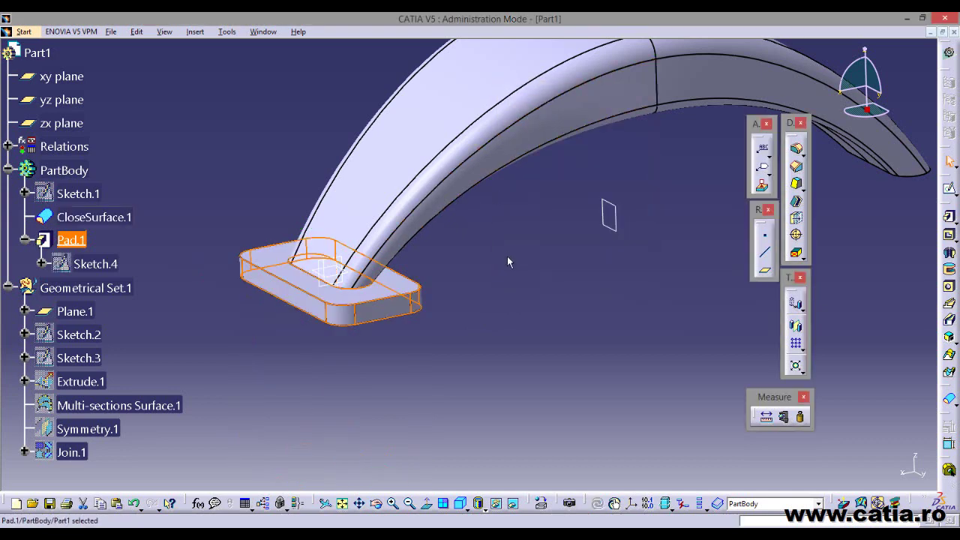
# Mirror the 2 mm foot pad about the handle's middle plane to add a foot at the opposite end
pyautogui.moveTo(508, 262); pyautogui.dragTo(480, 324, button='middle')
pyautogui.click(85, 241)
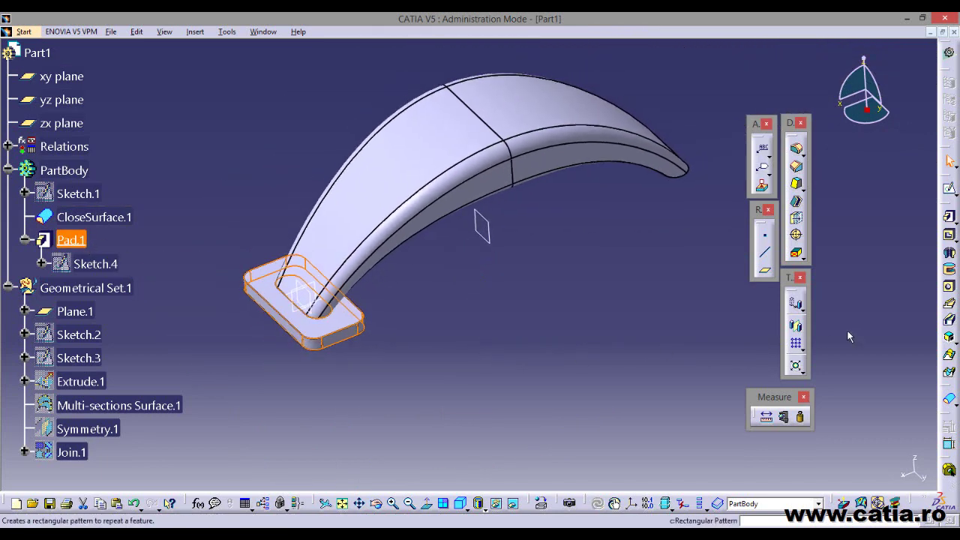
pyautogui.click(796, 325)
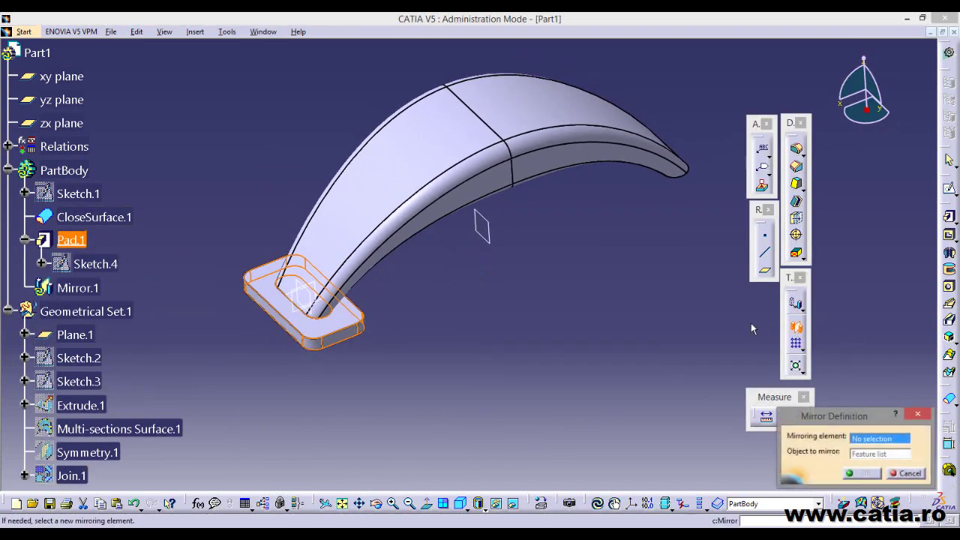
pyautogui.click(487, 233)
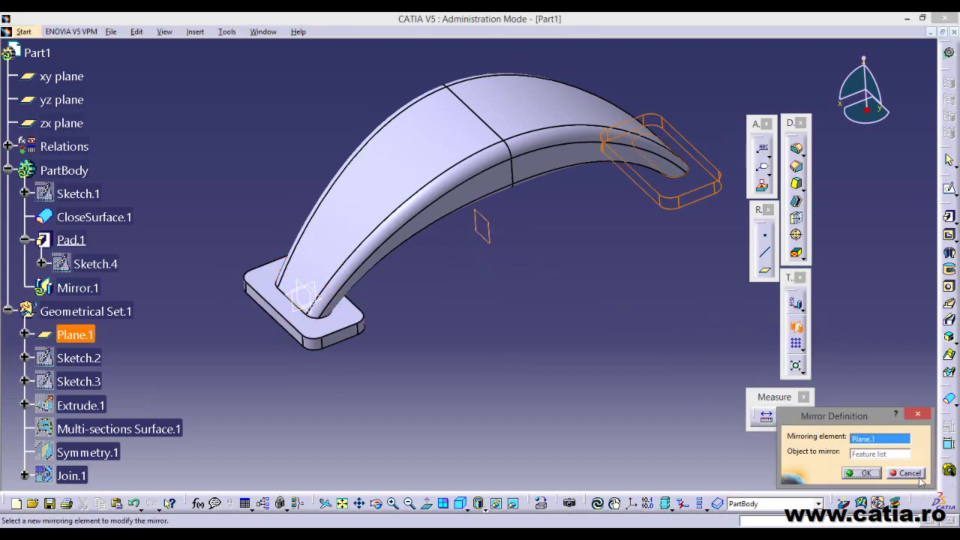
pyautogui.click(860, 474)
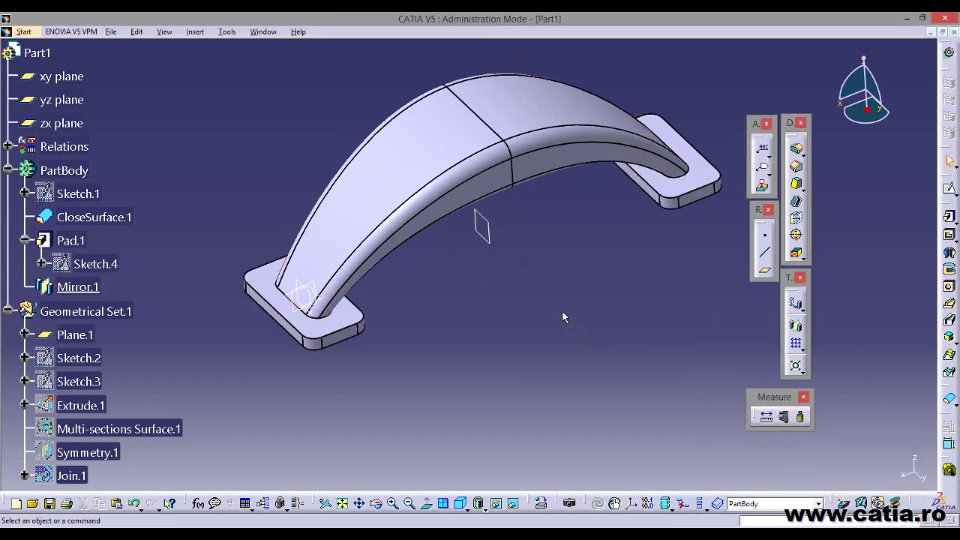
# Start a hole on the original foot's upper face and make its centre concentric with the foot's nearest rounded corner
pyautogui.moveTo(561, 310)
pyautogui.mouseDown(button='middle')
pyautogui.moveTo(442, 297)
pyautogui.moveTo(556, 300)
pyautogui.mouseUp(button='middle')
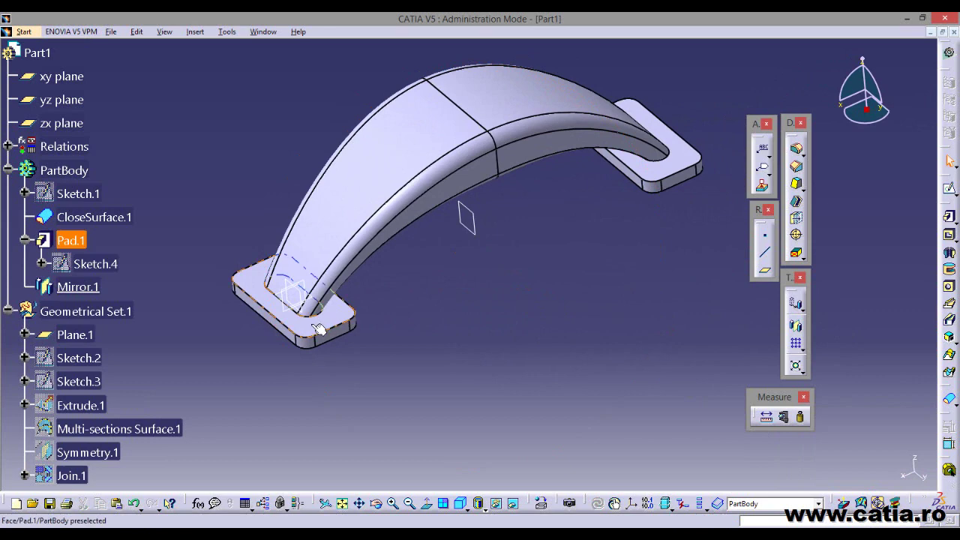
pyautogui.click(312, 322)
pyautogui.click(949, 287)
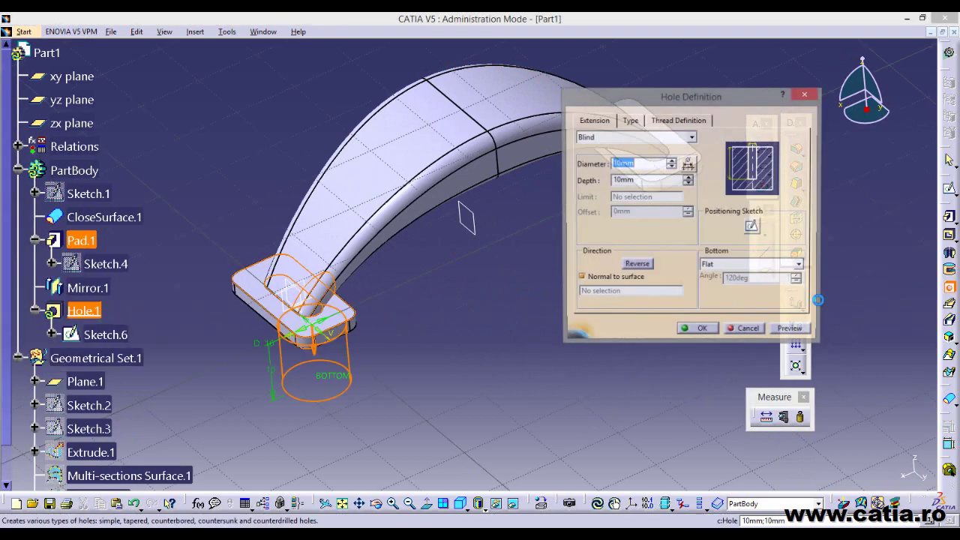
pyautogui.click(752, 226)
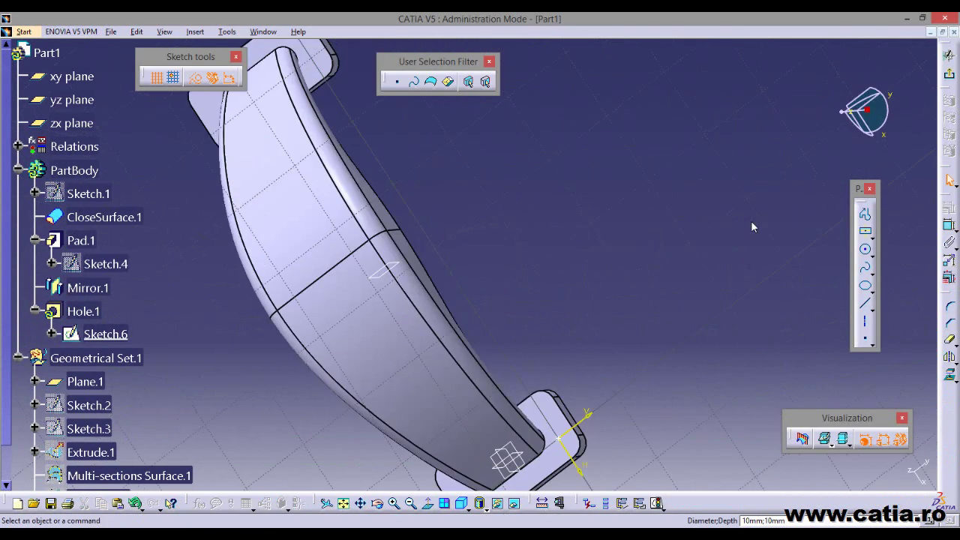
pyautogui.click(543, 301)
pyautogui.moveTo(641, 315); pyautogui.dragTo(623, 195, button='middle')
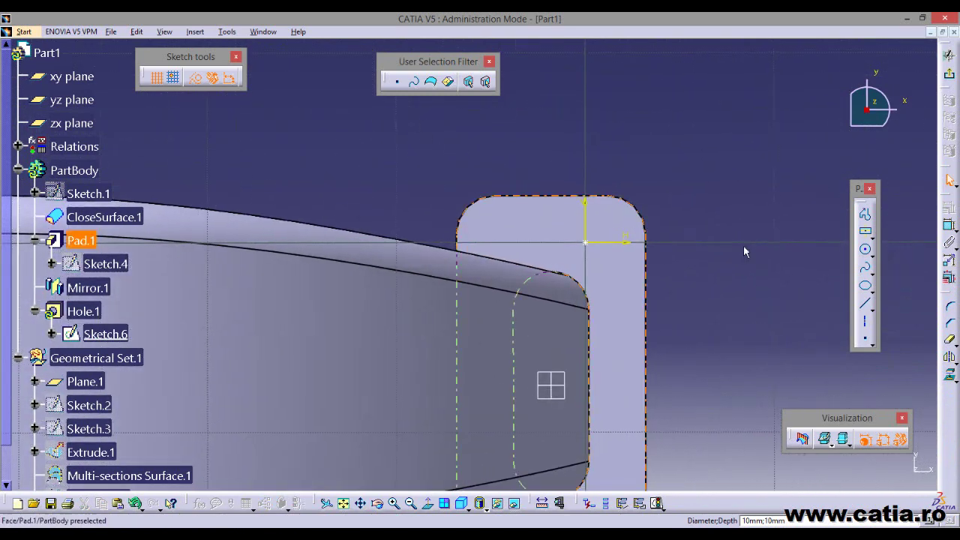
pyautogui.moveTo(743, 250); pyautogui.dragTo(685, 265, button='middle')
pyautogui.click(949, 226)
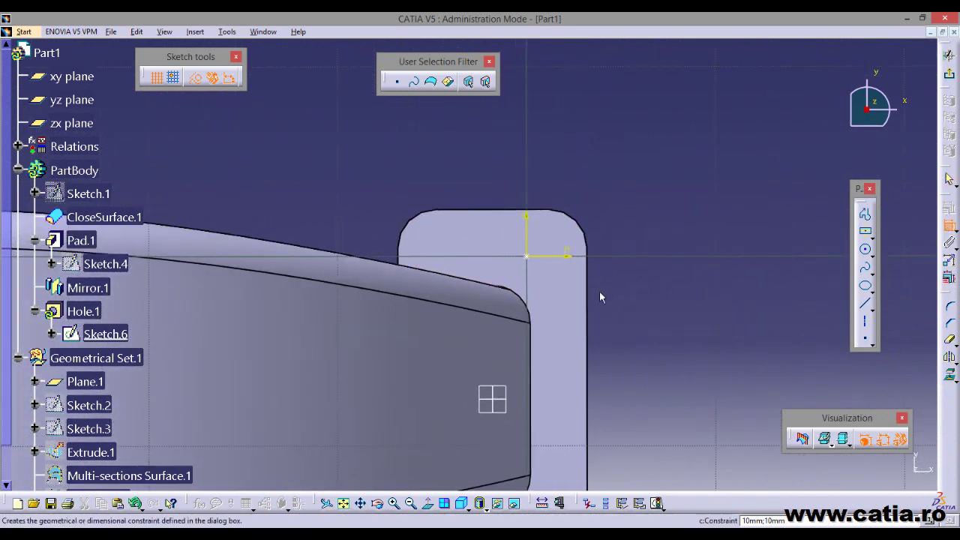
pyautogui.click(529, 255)
pyautogui.click(584, 225)
pyautogui.rightClick(597, 203)
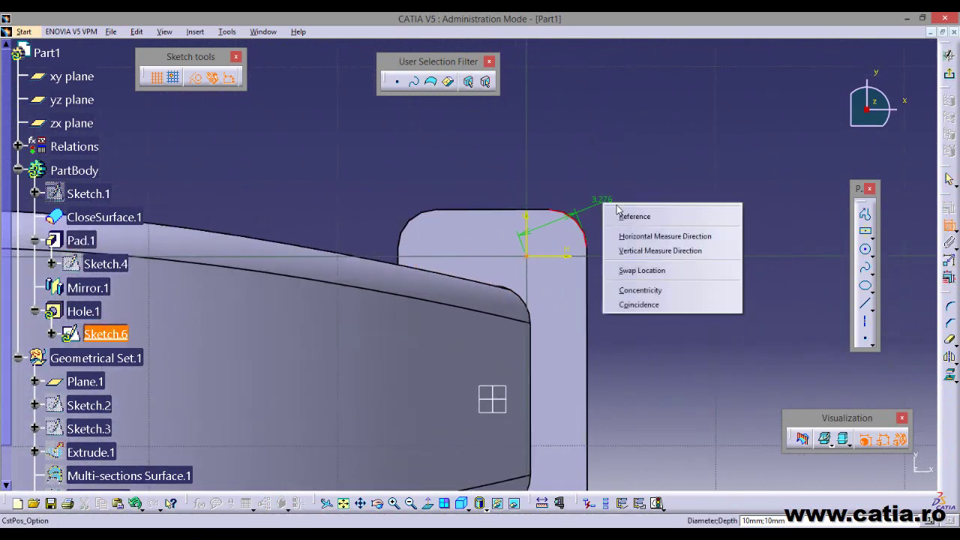
pyautogui.click(681, 293)
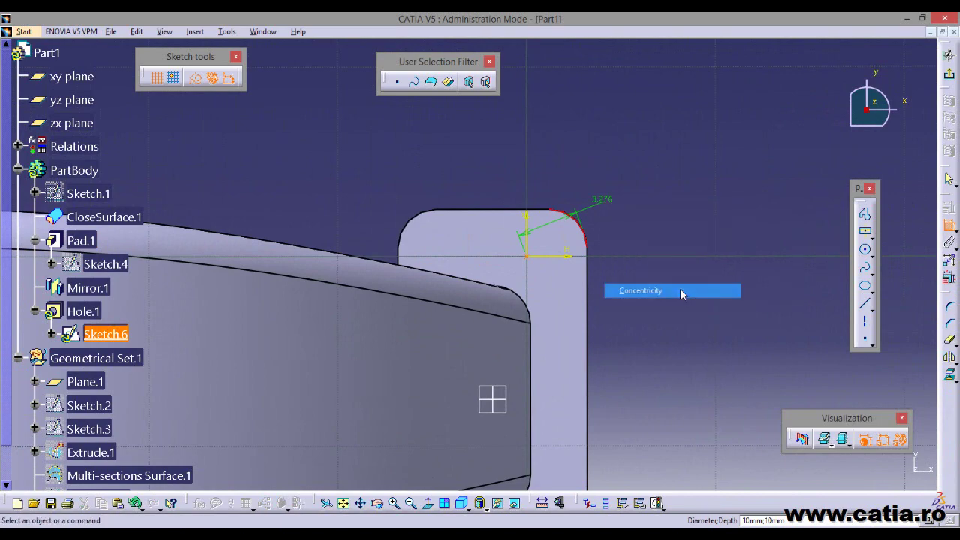
pyautogui.click(950, 72)
# Set the hole to Up To Next with a 2 mm diameter, as in the piesa 78 drawing, and create it
pyautogui.click(690, 137)
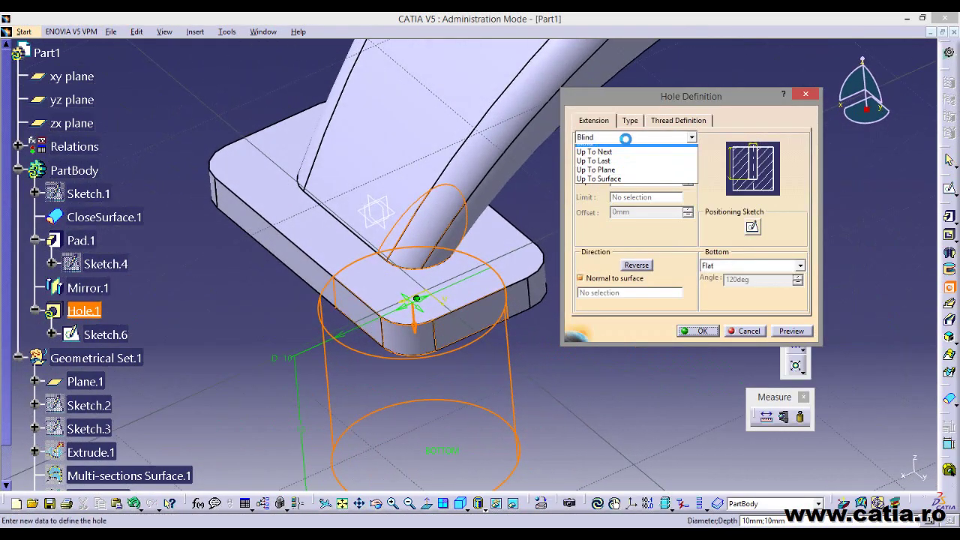
pyautogui.click(600, 151)
pyautogui.click(390, 525)
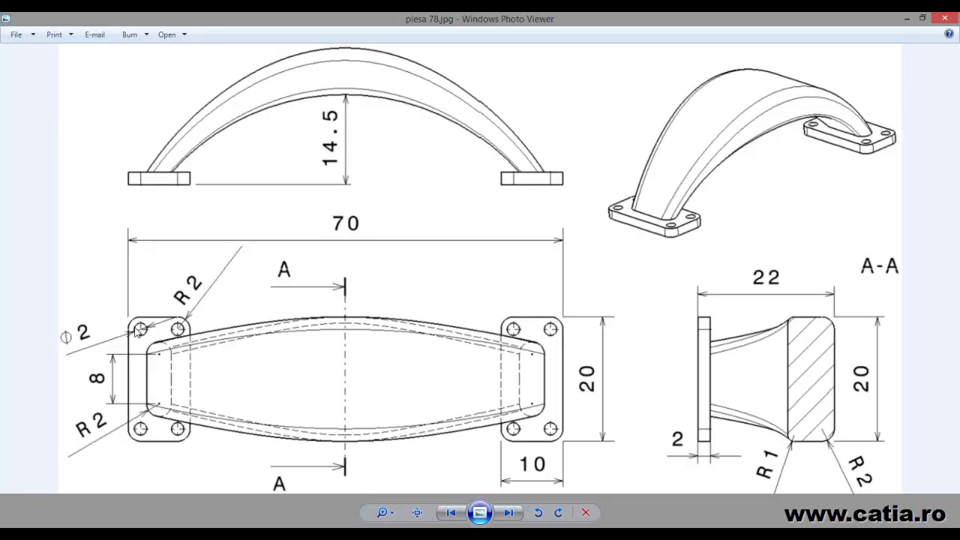
pyautogui.hotkey('alt', 'Tab')
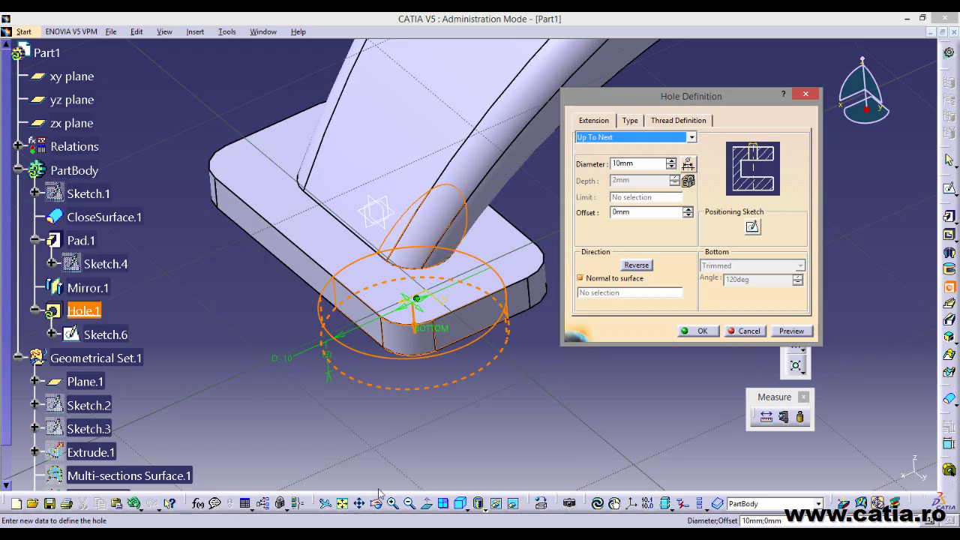
pyautogui.moveTo(647, 163); pyautogui.dragTo(595, 162)
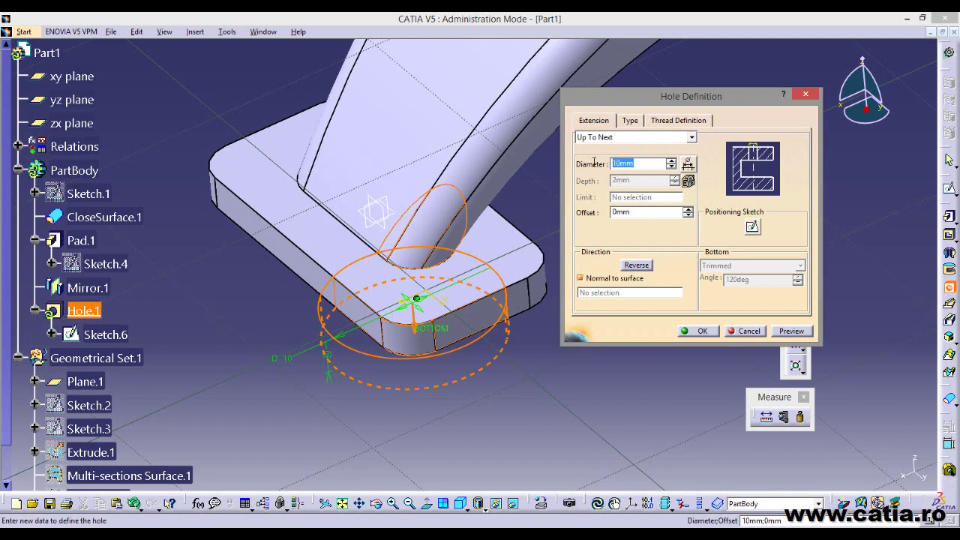
pyautogui.write('2')
pyautogui.click(785, 336)
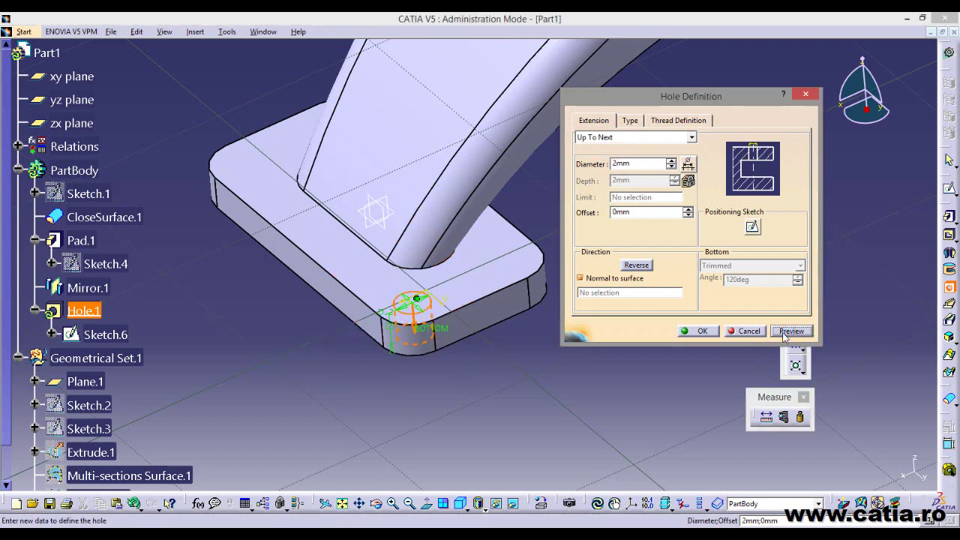
pyautogui.click(700, 331)
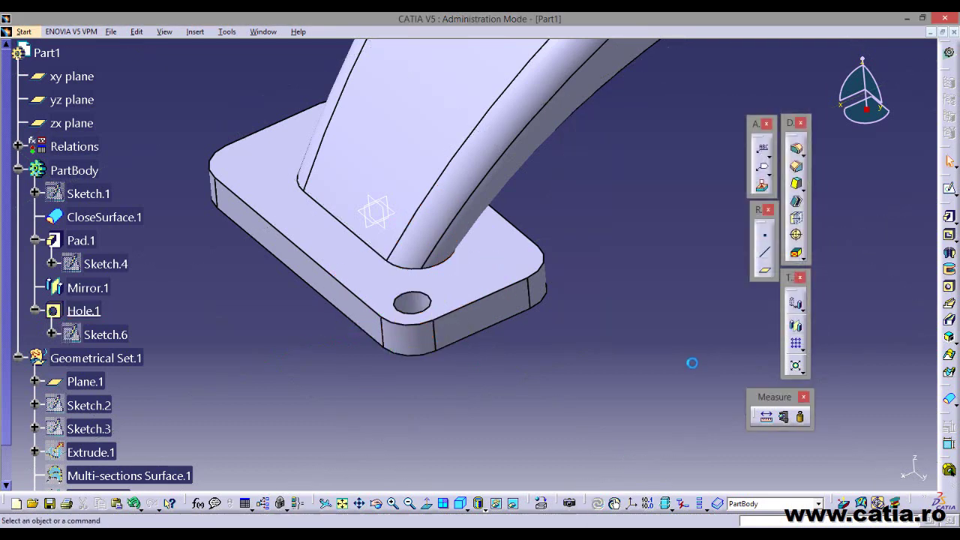
# Start a sketch on the original foot's upper face and place three points near the corners that have no hole
pyautogui.moveTo(480, 225); pyautogui.dragTo(418, 282, button='middle')
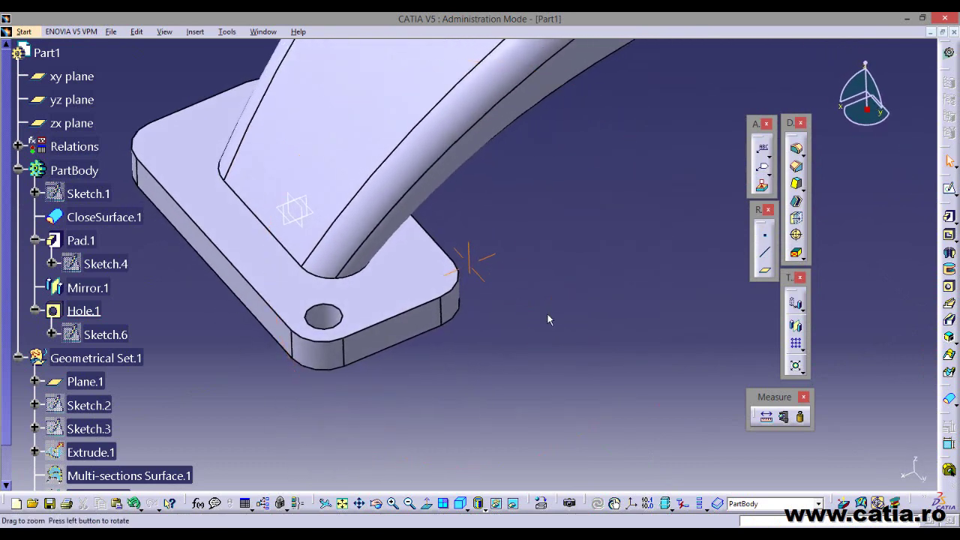
pyautogui.click(405, 276)
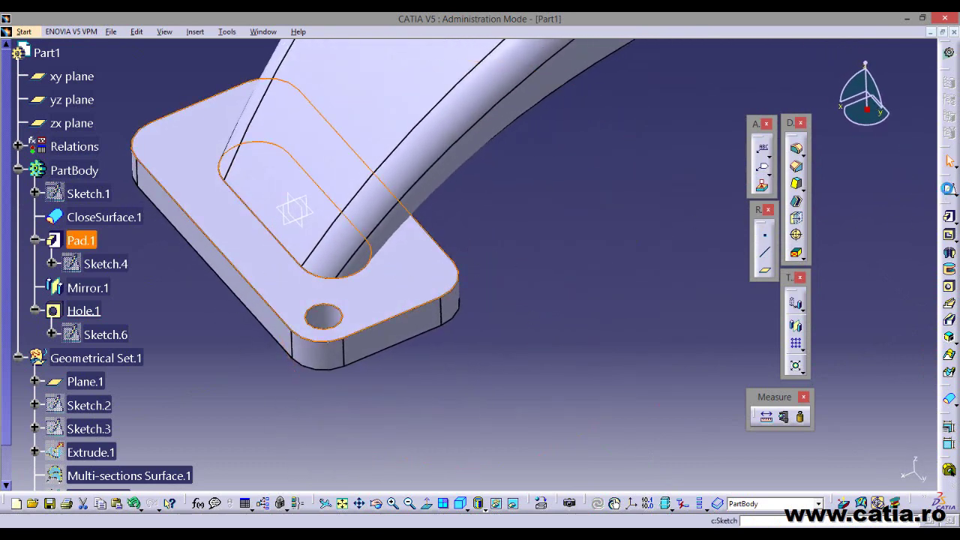
pyautogui.click(795, 217)
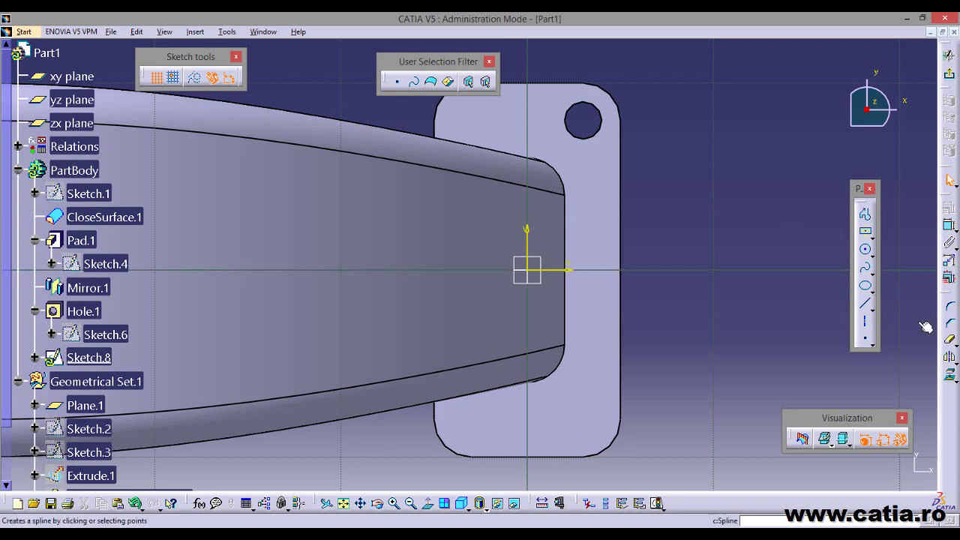
pyautogui.doubleClick(867, 343)
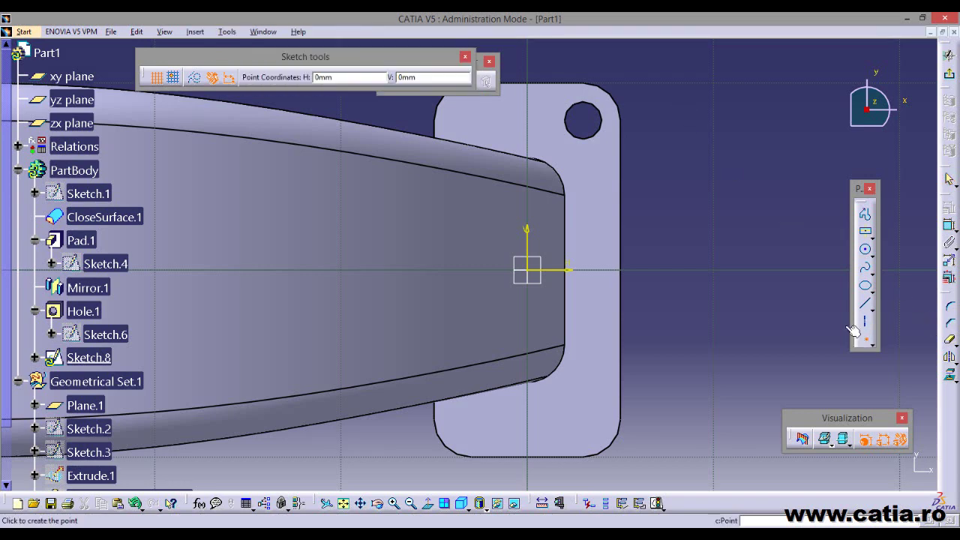
pyautogui.click(477, 120)
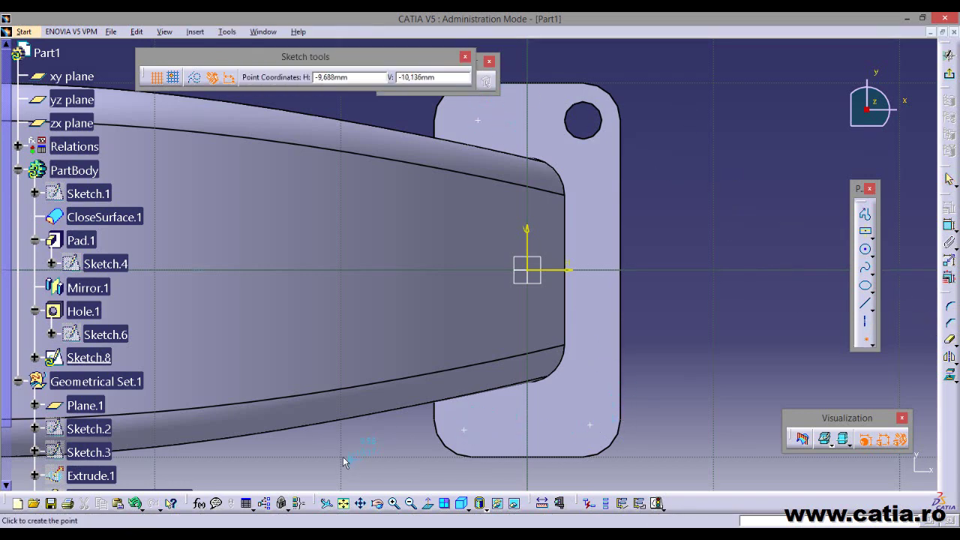
# Place four points near the corners of the mirrored foot in the same sketch and end point creation
pyautogui.moveTo(344, 456); pyautogui.dragTo(491, 414, button='middle')
pyautogui.moveTo(380, 348); pyautogui.dragTo(696, 270, button='middle')
pyautogui.moveTo(585, 396); pyautogui.dragTo(632, 480, button='middle')
pyautogui.click(375, 158)
pyautogui.click(472, 155)
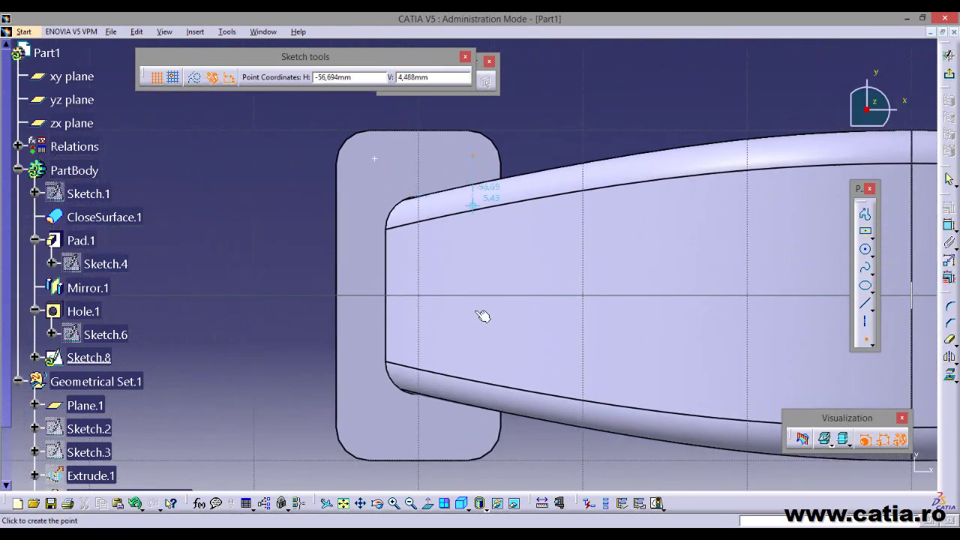
pyautogui.click(470, 445)
pyautogui.click(360, 438)
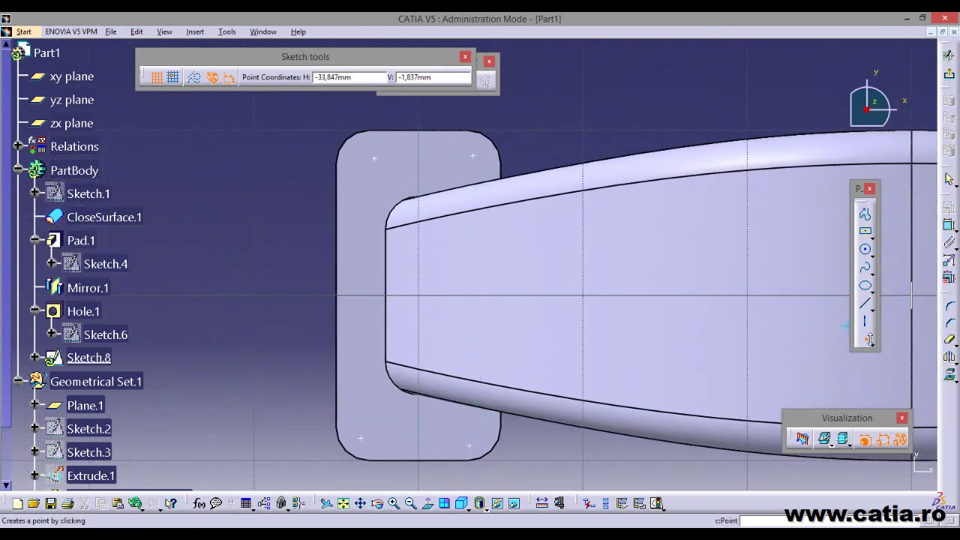
pyautogui.click(868, 339)
# Start constraining the sketched points on the mirrored foot
pyautogui.click(949, 225)
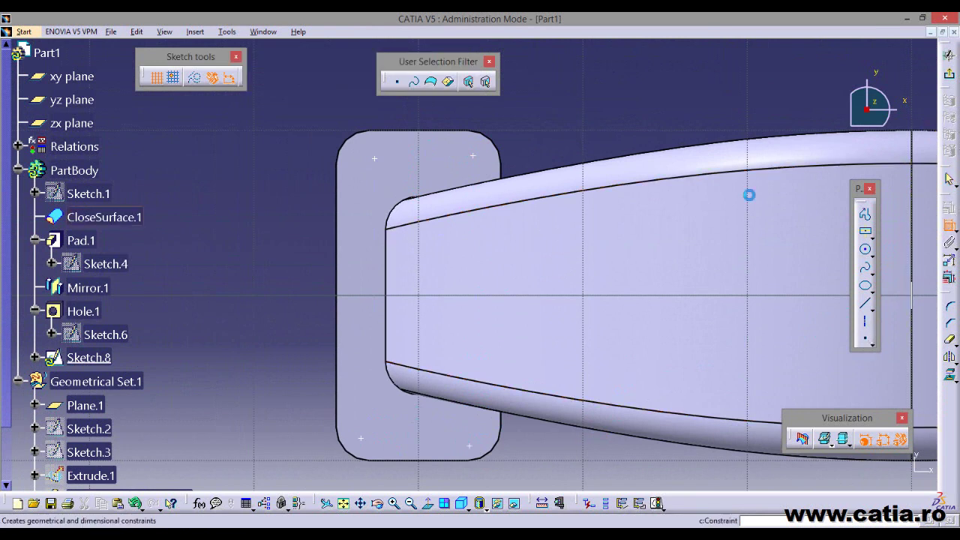